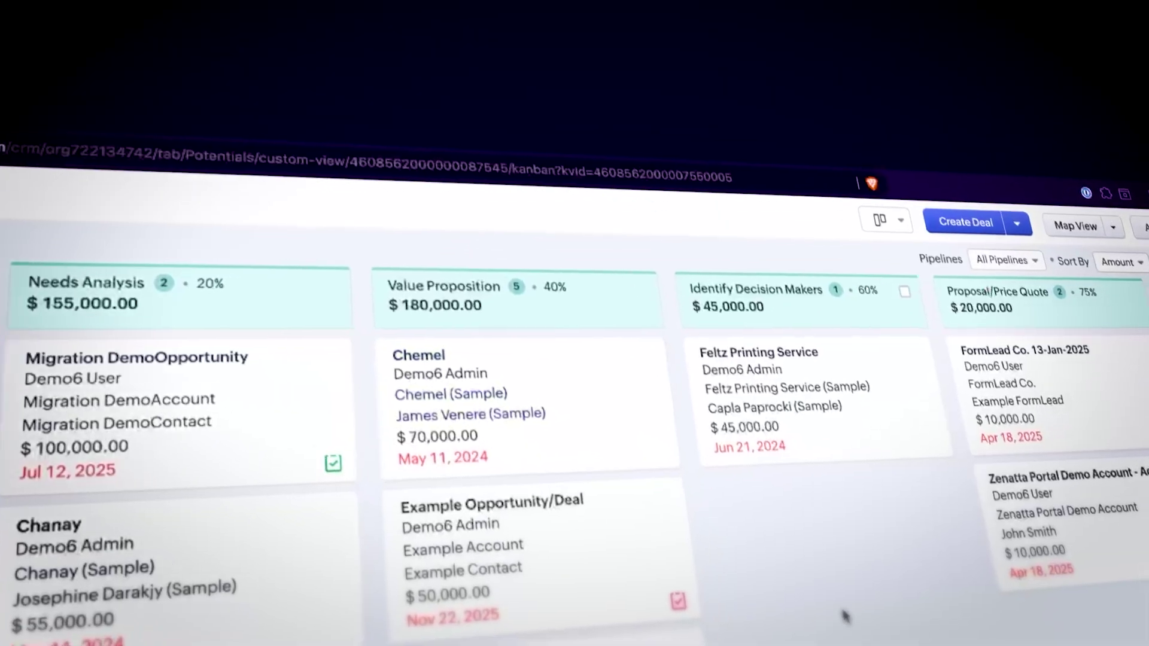
- On the Deals kanban board, drag FormLead toward Identify Decision Makers, then return it to Proposal/Price Quote
scroll(1077, 441, "right", 5)
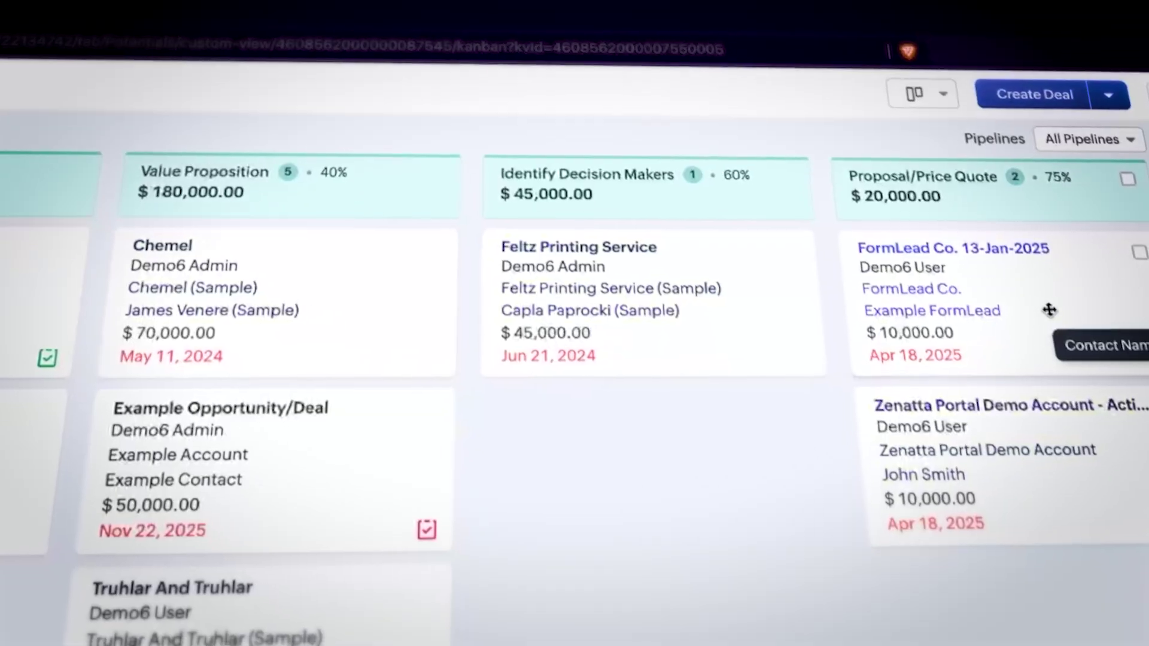
left_click_drag(1029, 299, 1064, 263)
left_click_drag(1109, 169, 1118, 157)
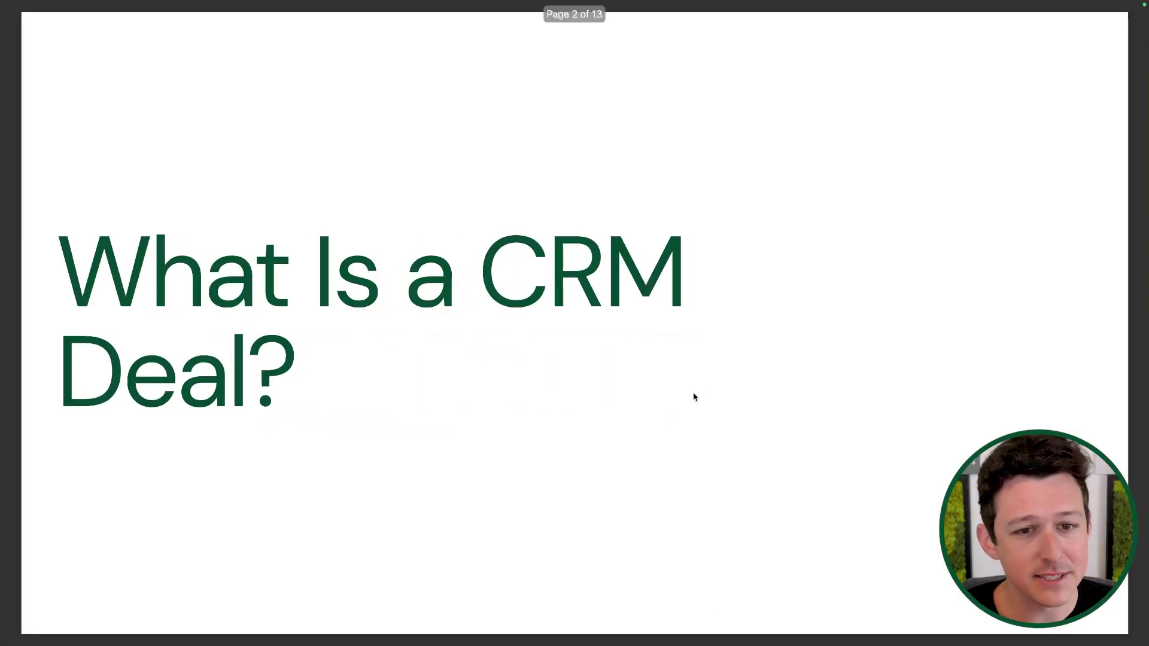
key("Right")
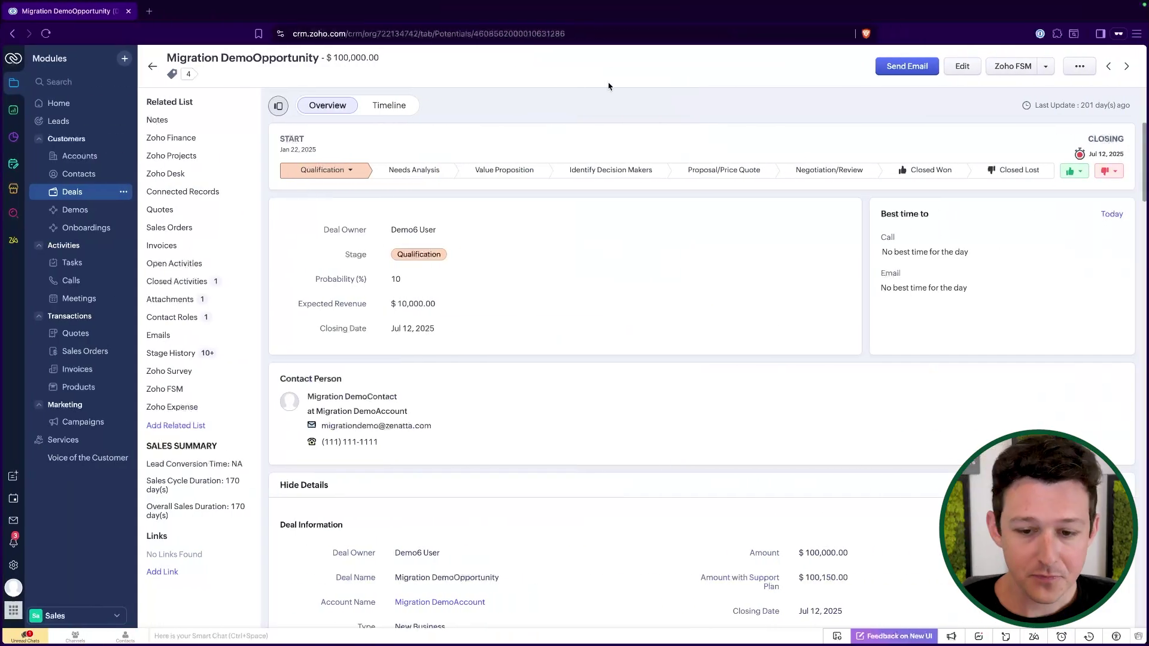
scroll(607, 236, "down", 5)
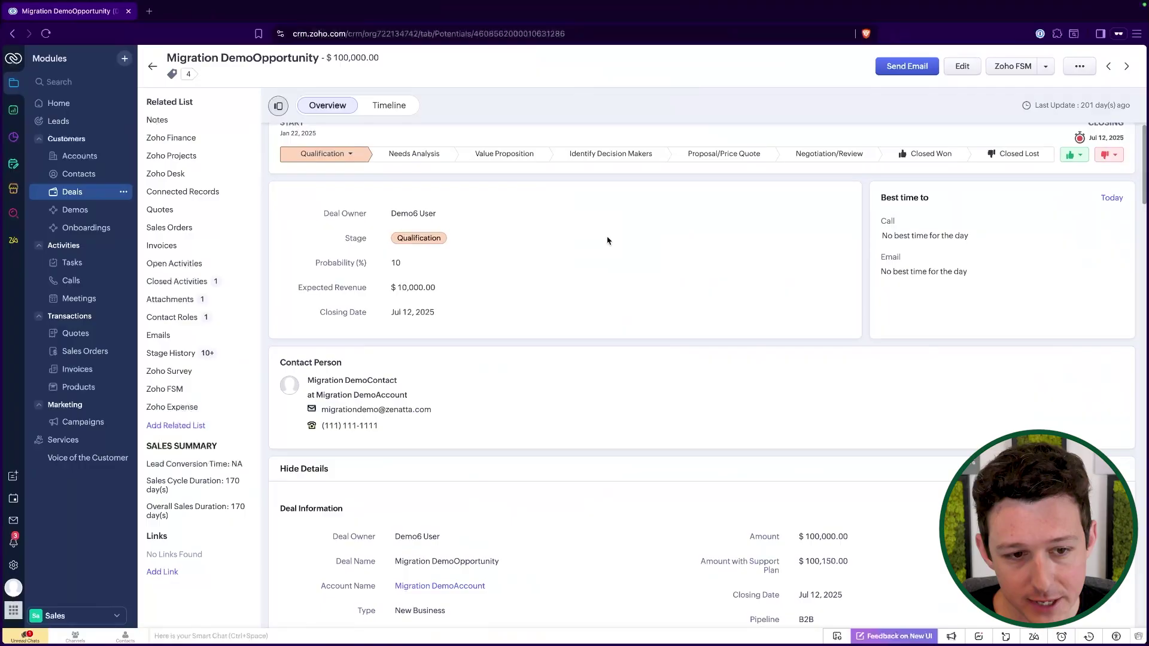
scroll(607, 241, "up", 5)
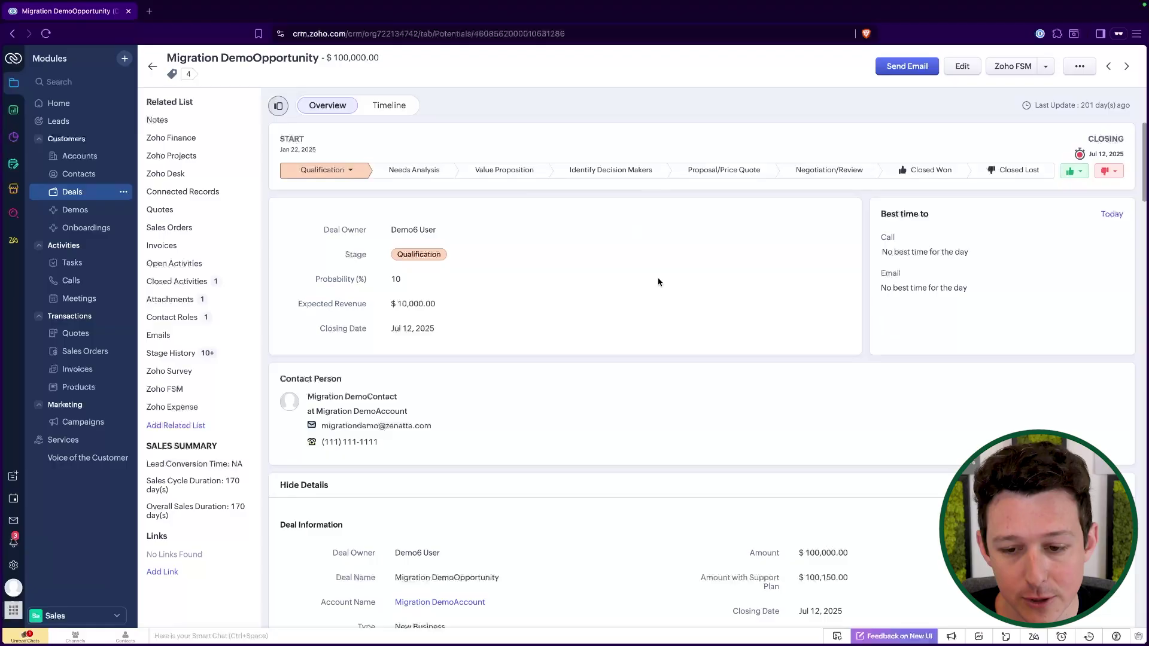
scroll(658, 281, "down", 5)
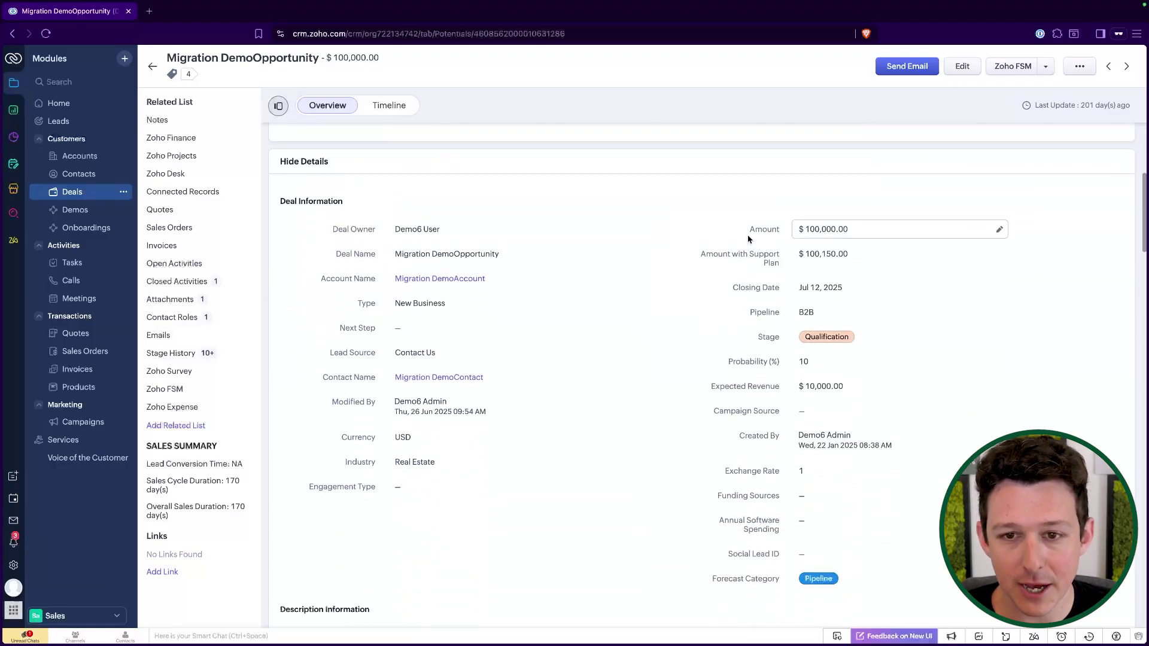
left_click_drag(748, 238, 864, 237)
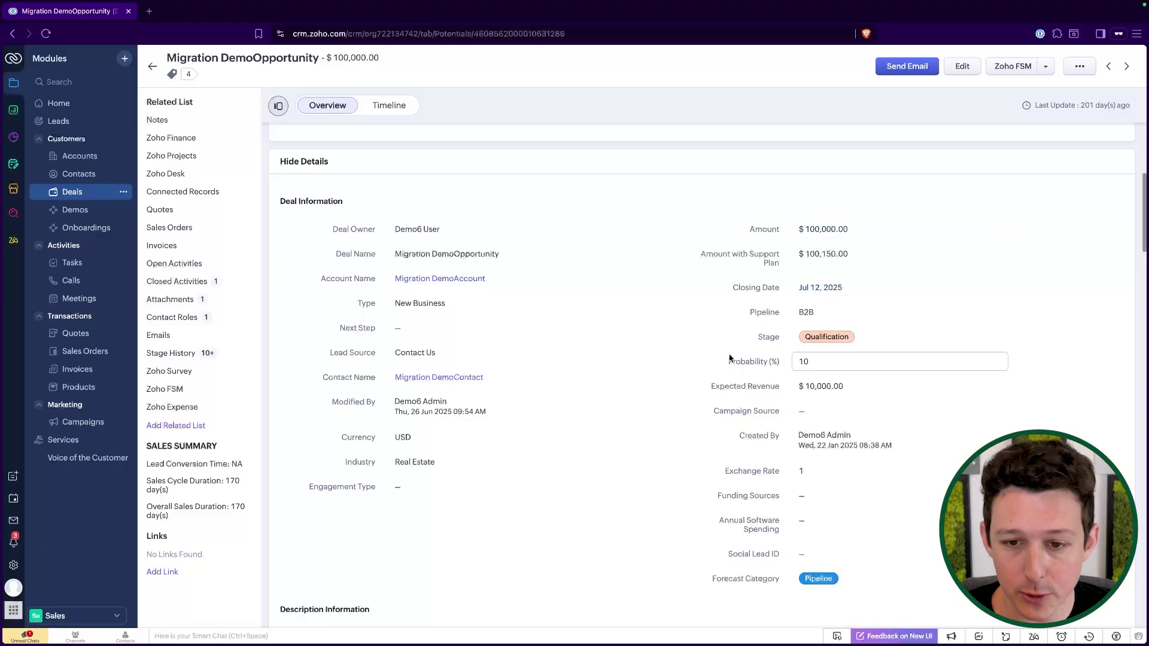
left_click_drag(715, 365, 904, 389)
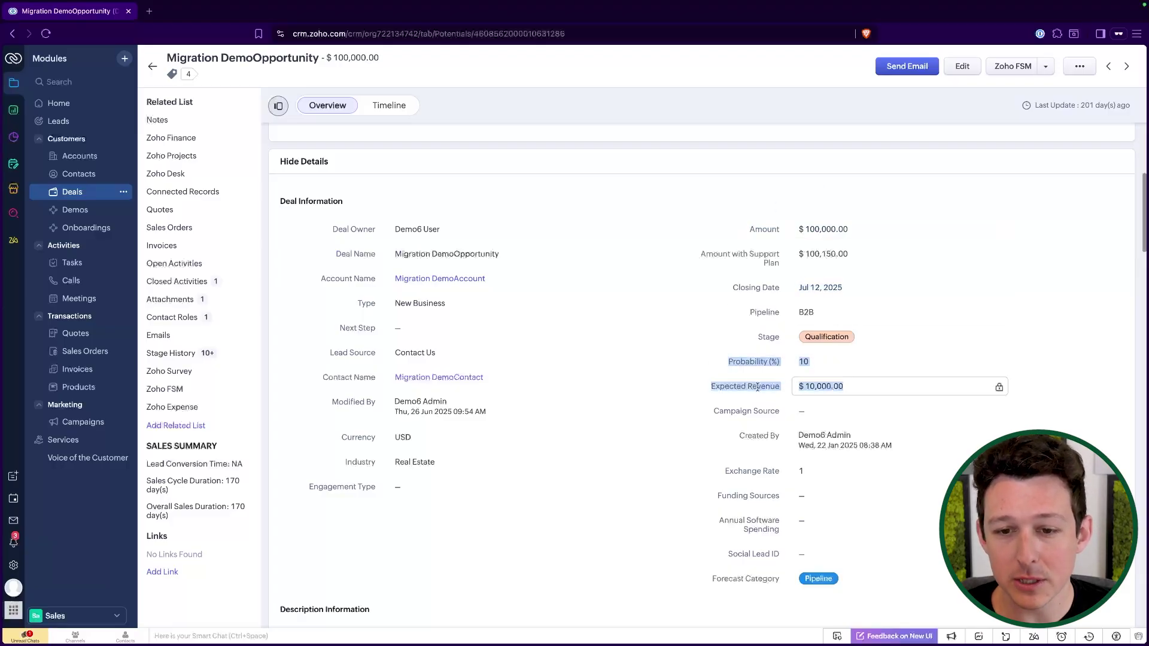
left_click(715, 162)
scroll(715, 161, "up", 5)
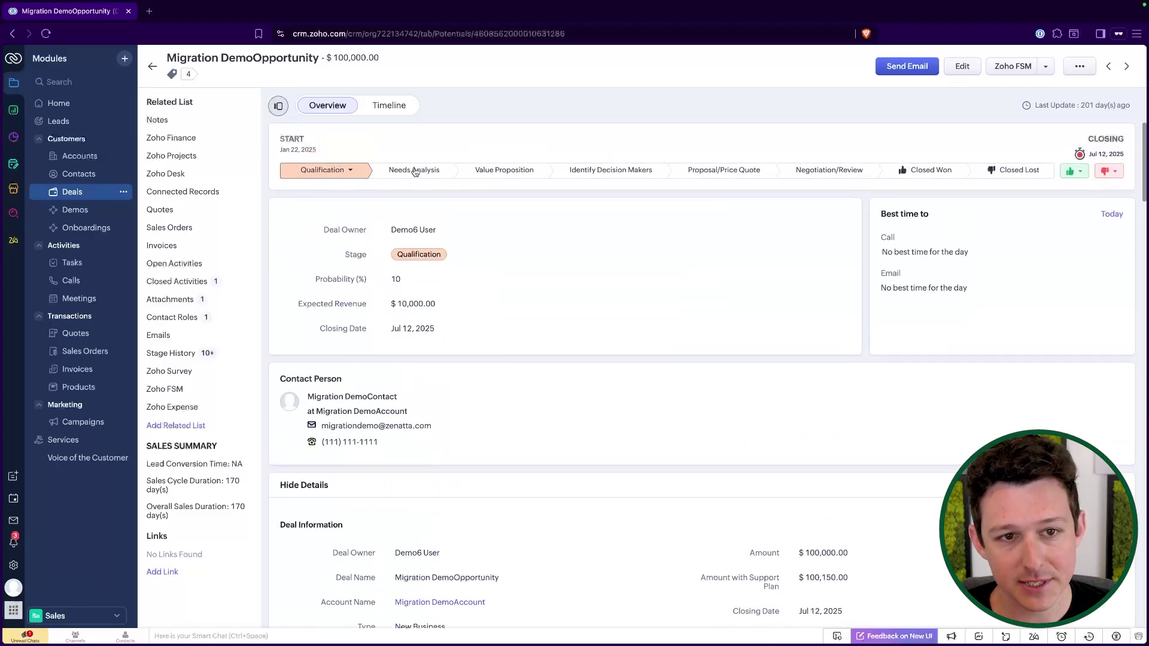
- Move Migration DemoOpportunity to Needs Analysis (20% probability, $20,000 expected revenue), then go to Setup
left_click(414, 171)
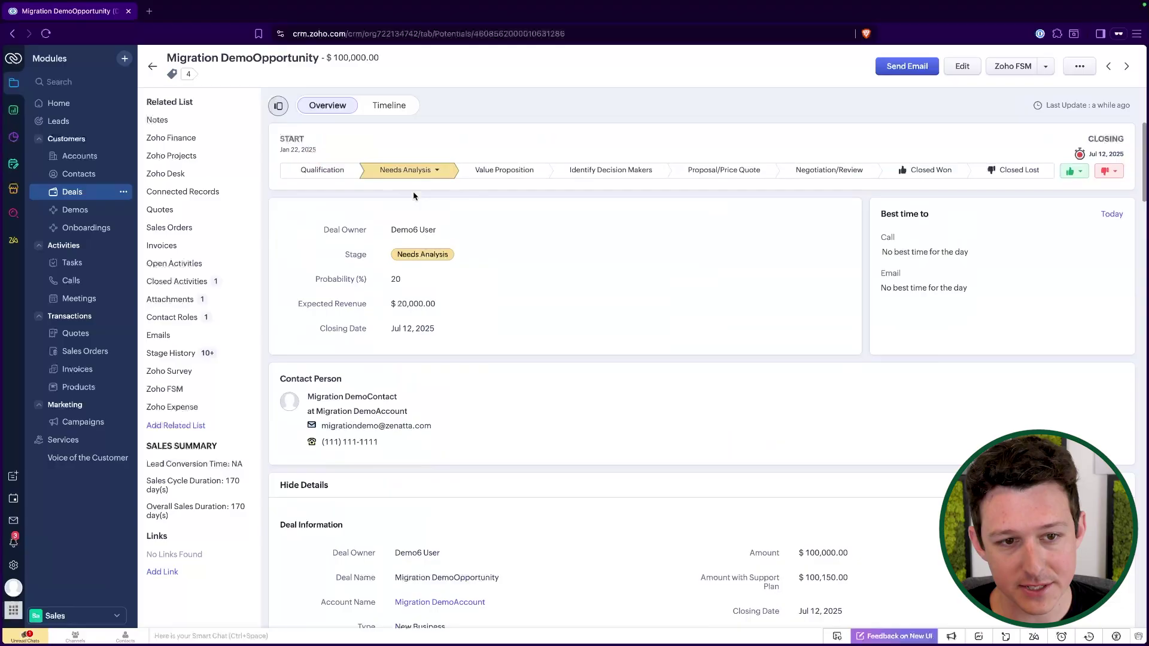
left_click_drag(307, 282, 451, 313)
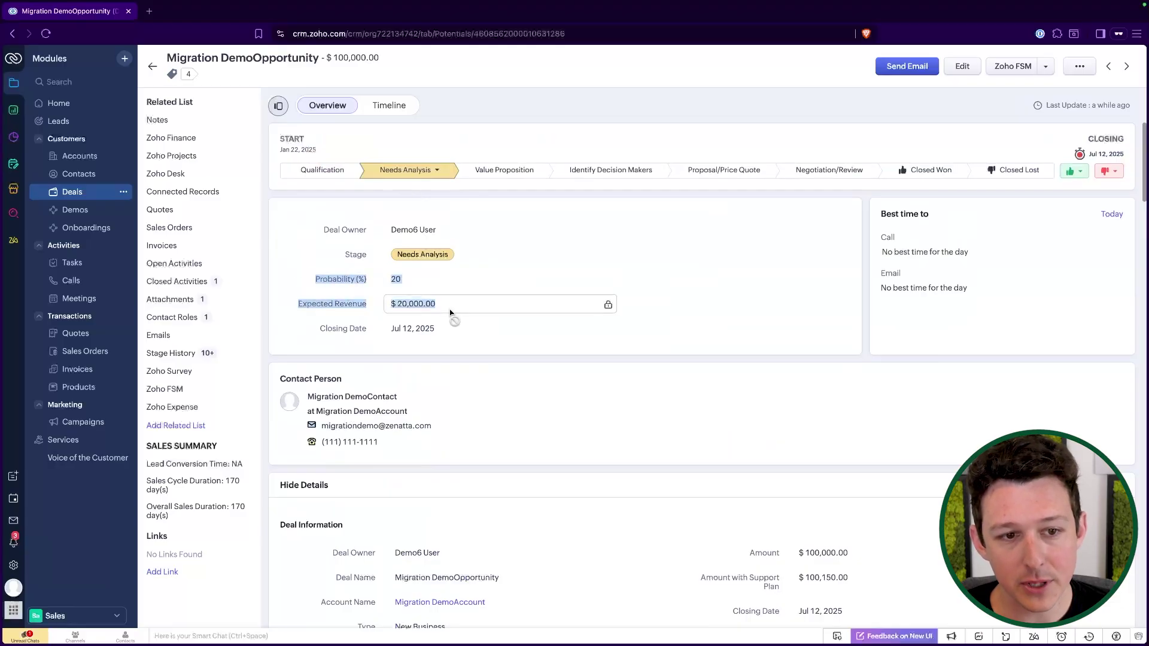
left_click(575, 97)
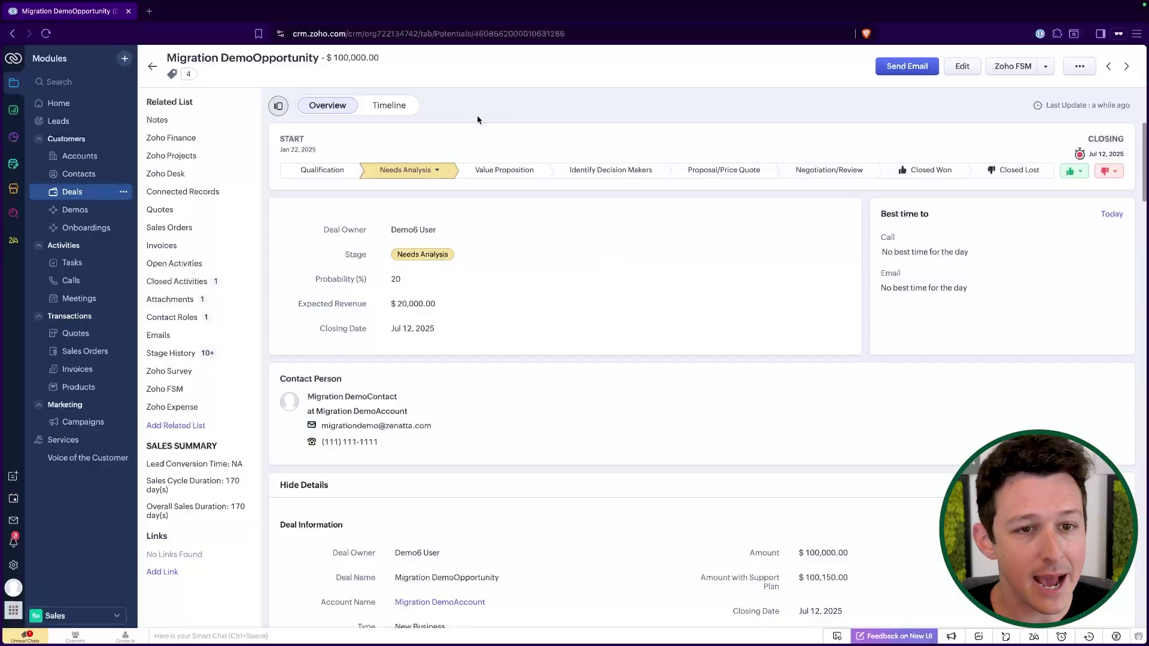
left_click(13, 565)
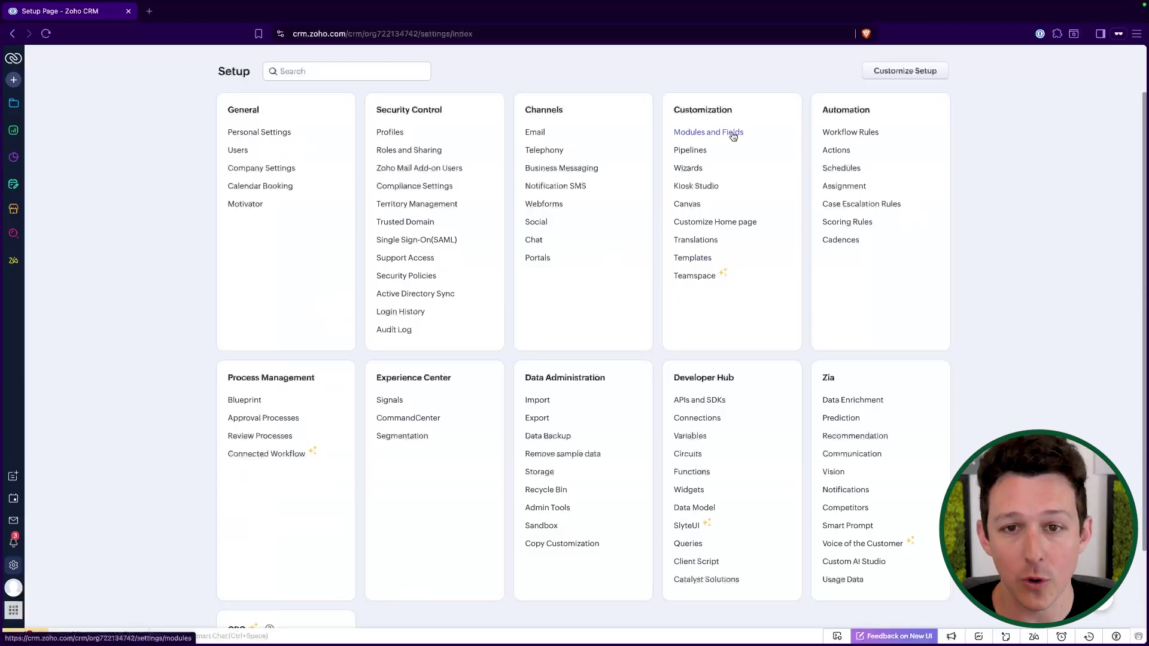
- In the Deals stage-probability mapping, rename Needs Analysis to Deep Discovery at 30%, then cancel
left_click(732, 133)
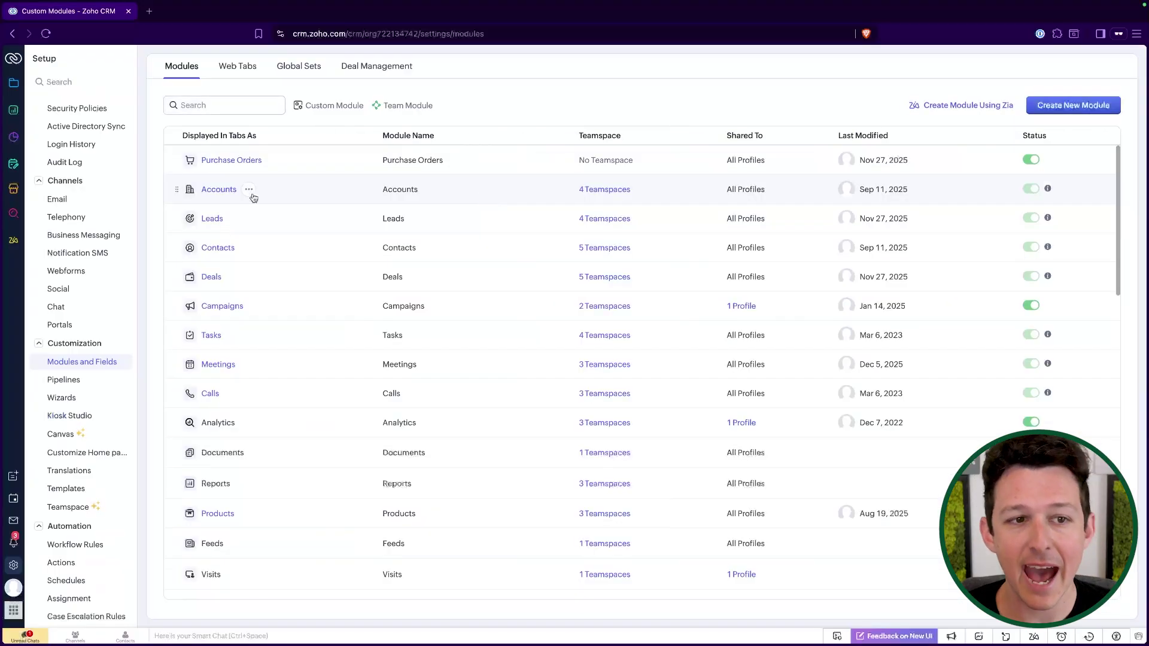
left_click(234, 278)
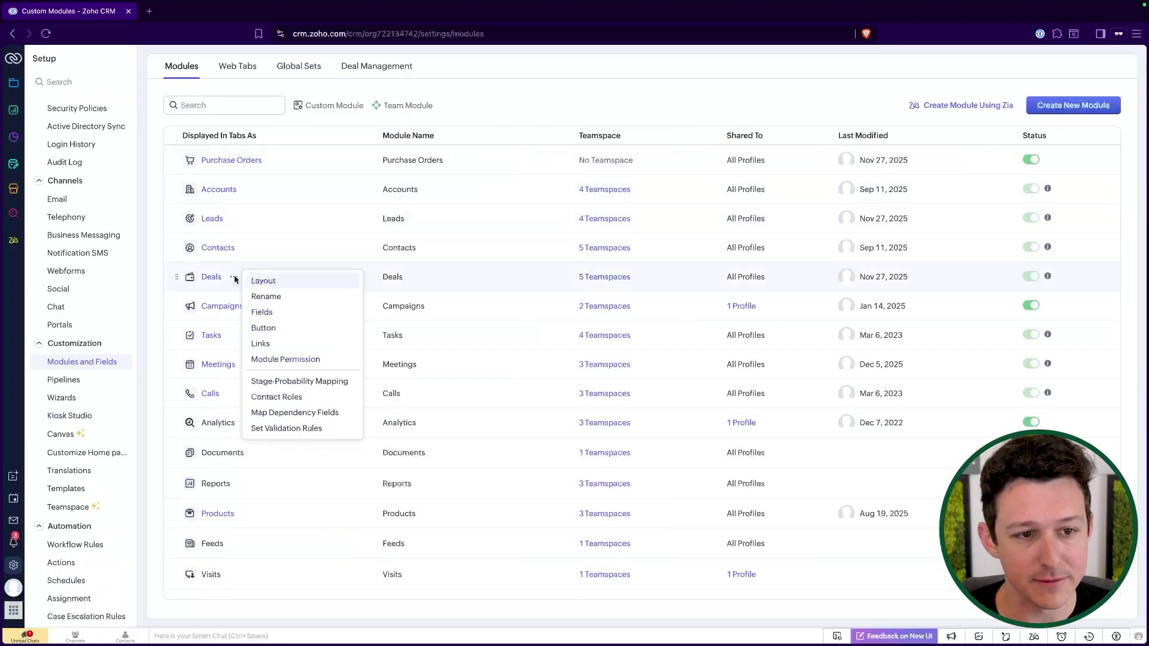
left_click(275, 383)
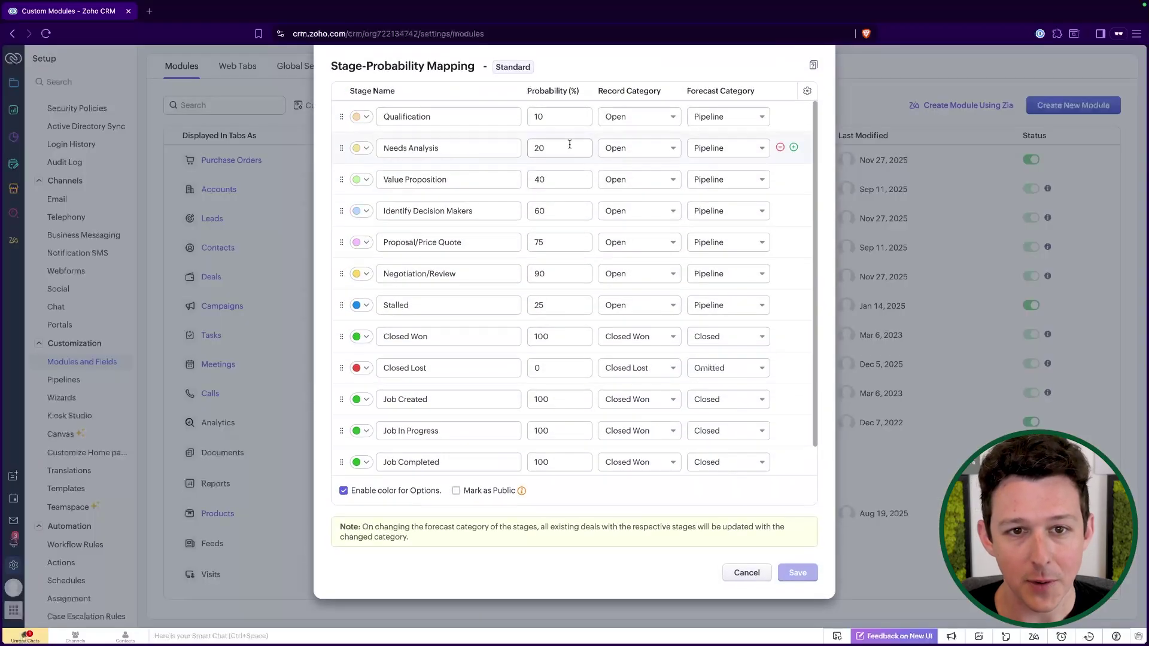
left_click_drag(493, 148, 359, 151)
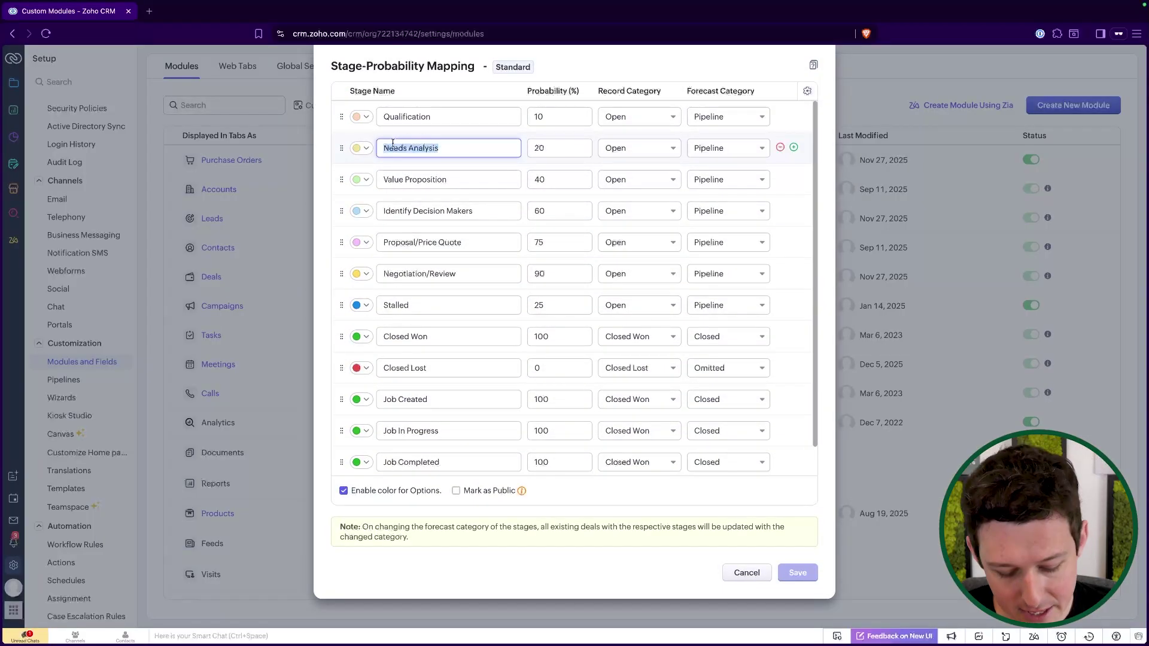
type("Deep Discovery")
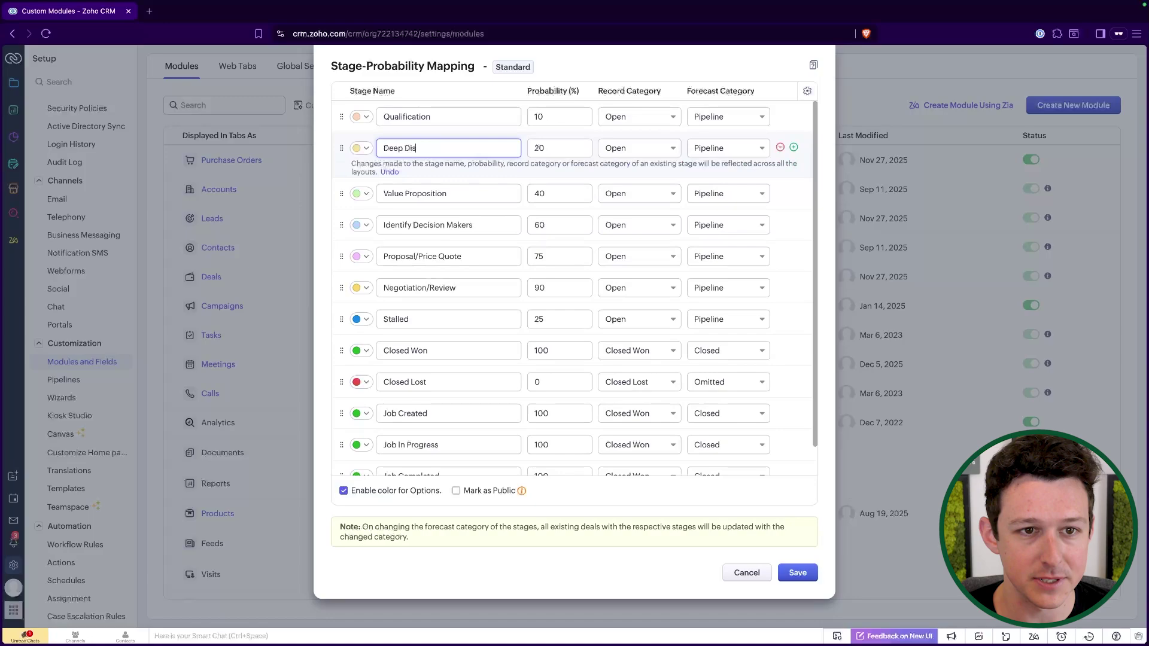
double_click(571, 149)
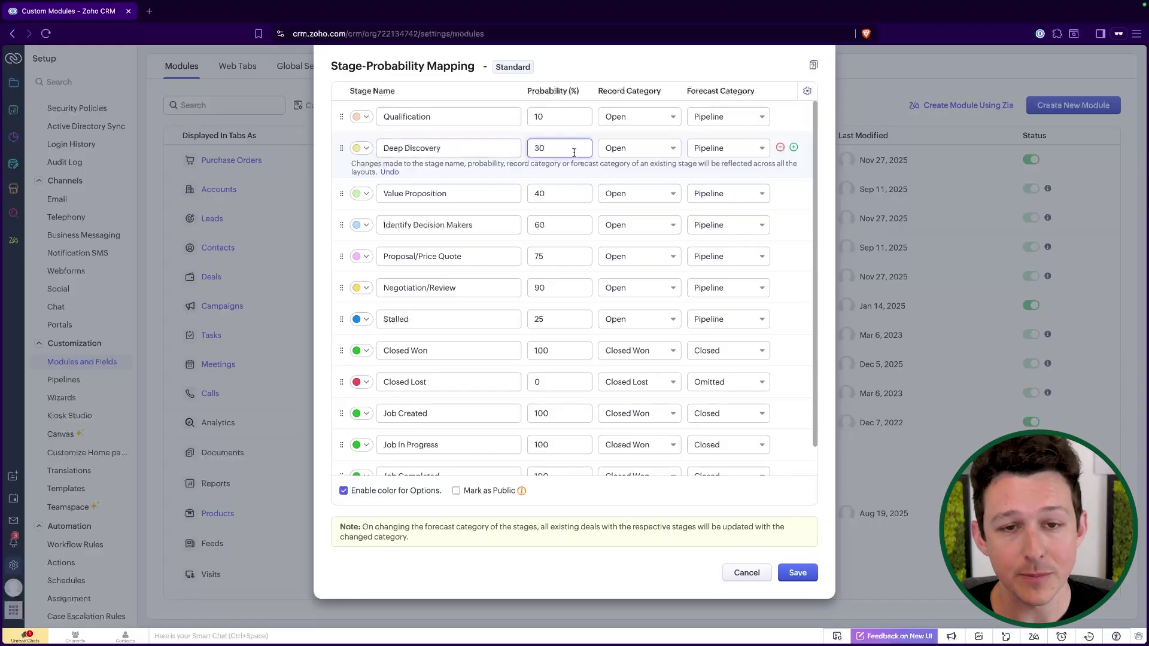
double_click(466, 154)
left_click(748, 573)
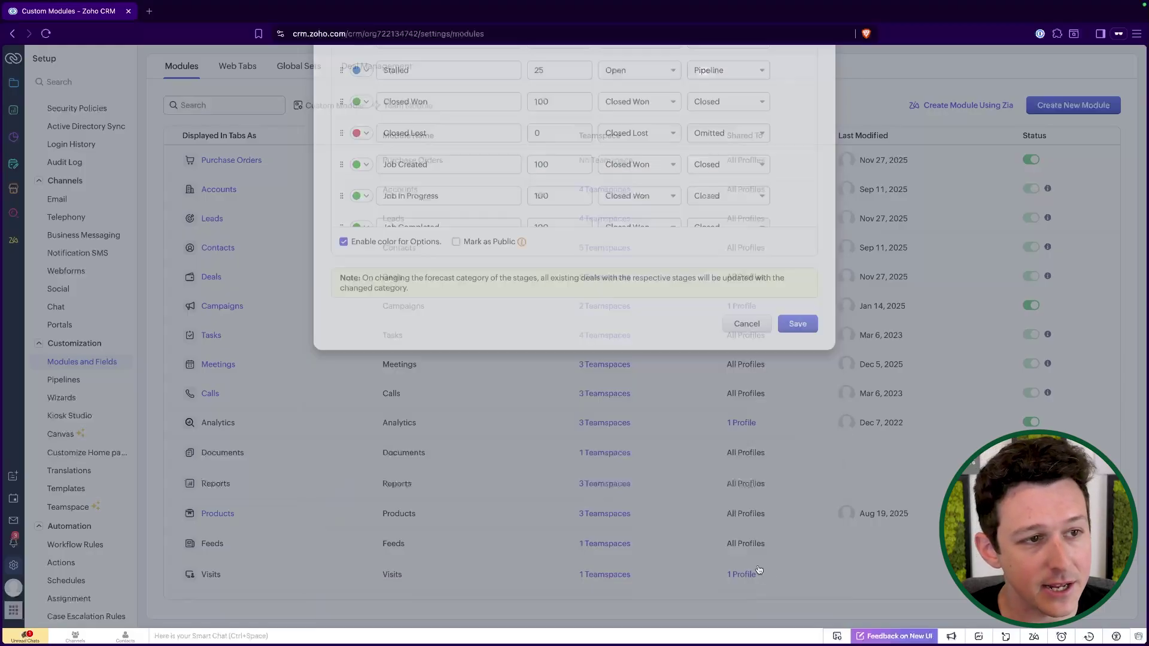
left_click(13, 83)
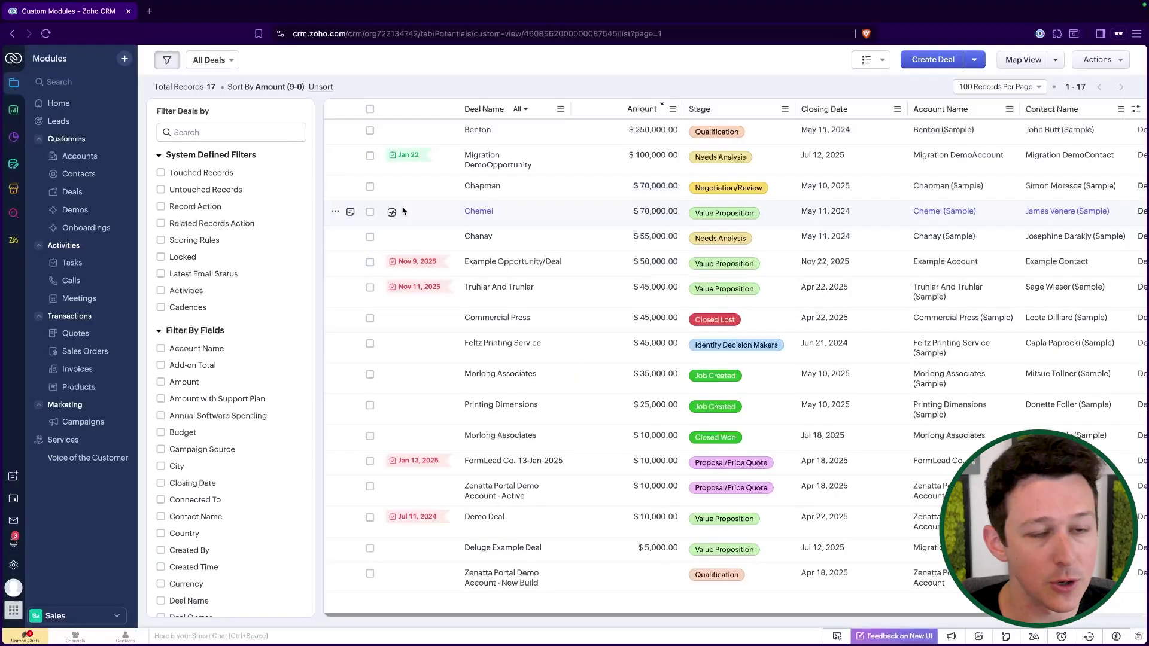
left_click(474, 158)
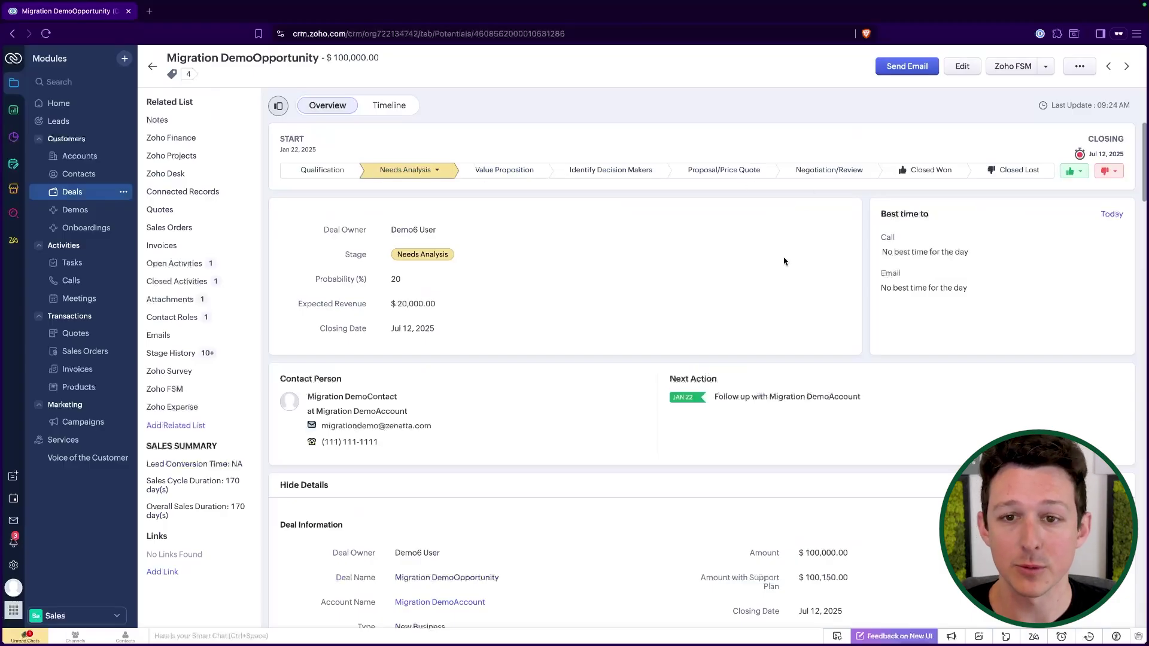
scroll(784, 261, "down", 6)
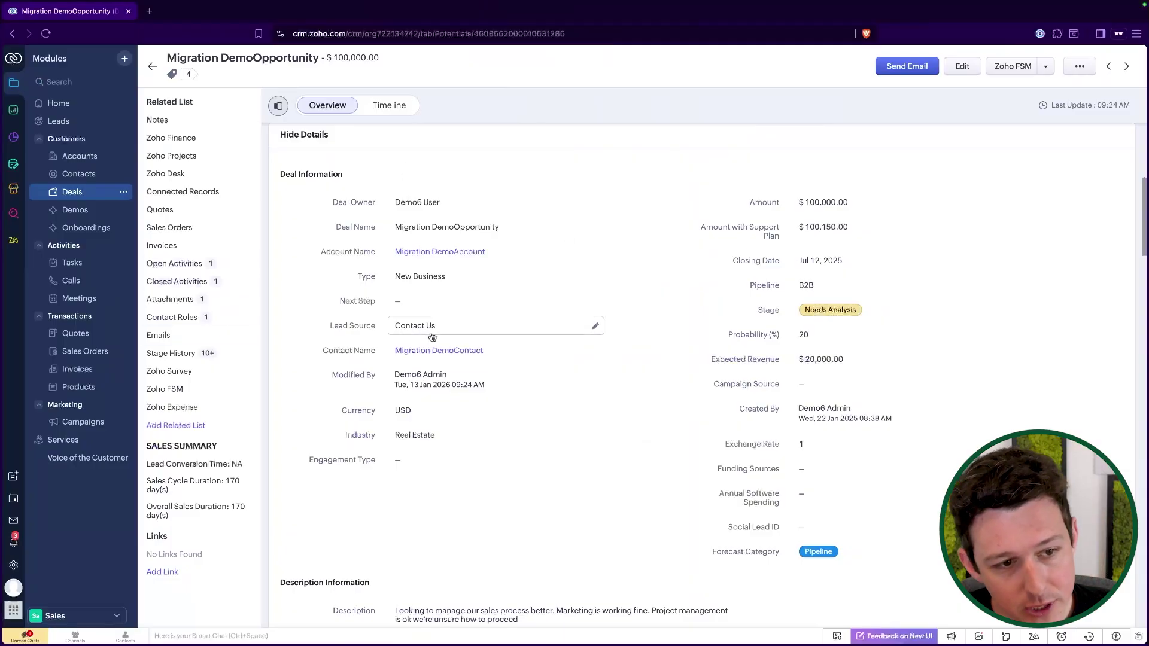
scroll(251, 359, "up", 1)
left_click(199, 357)
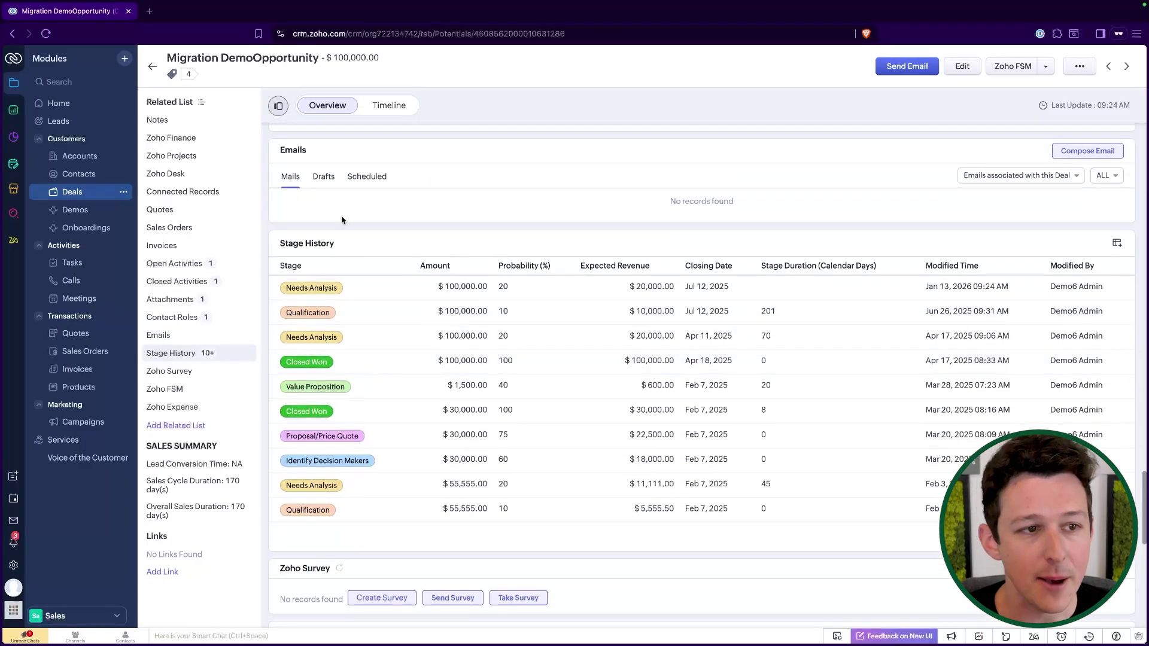
left_click(72, 191)
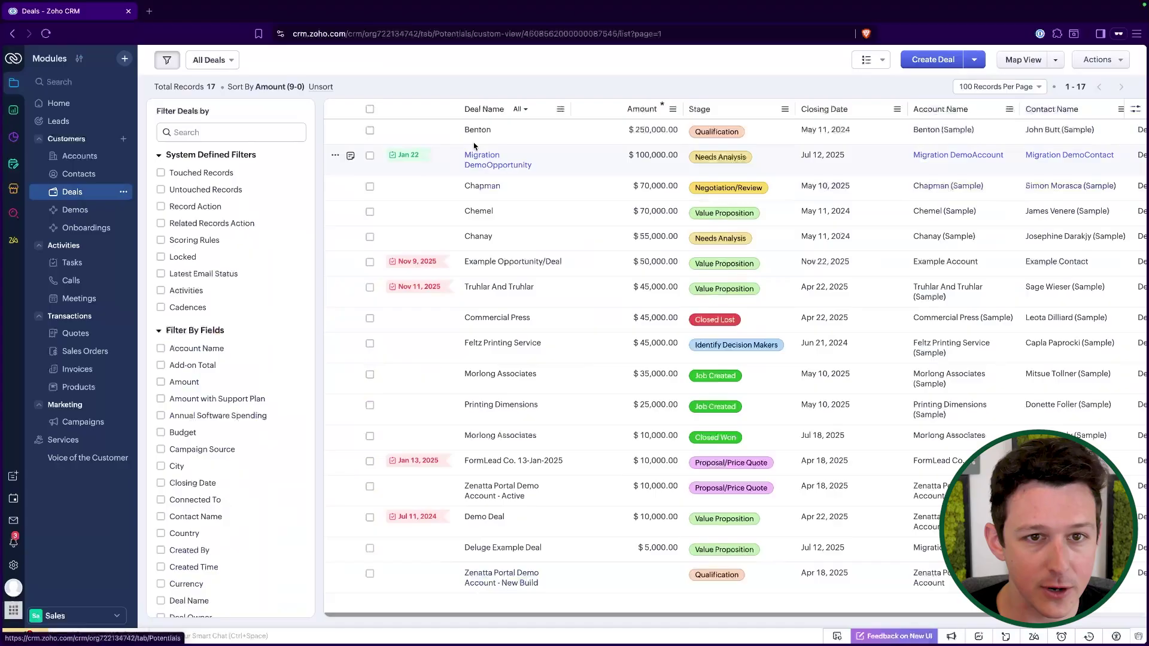
left_click(480, 132)
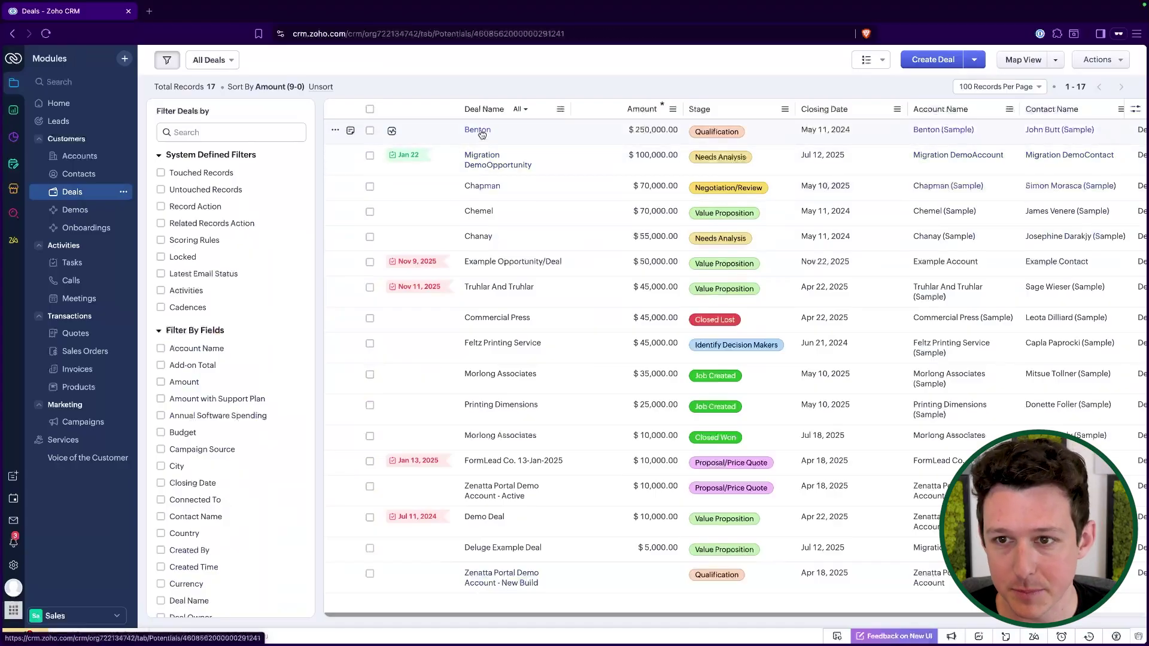
left_click(249, 349)
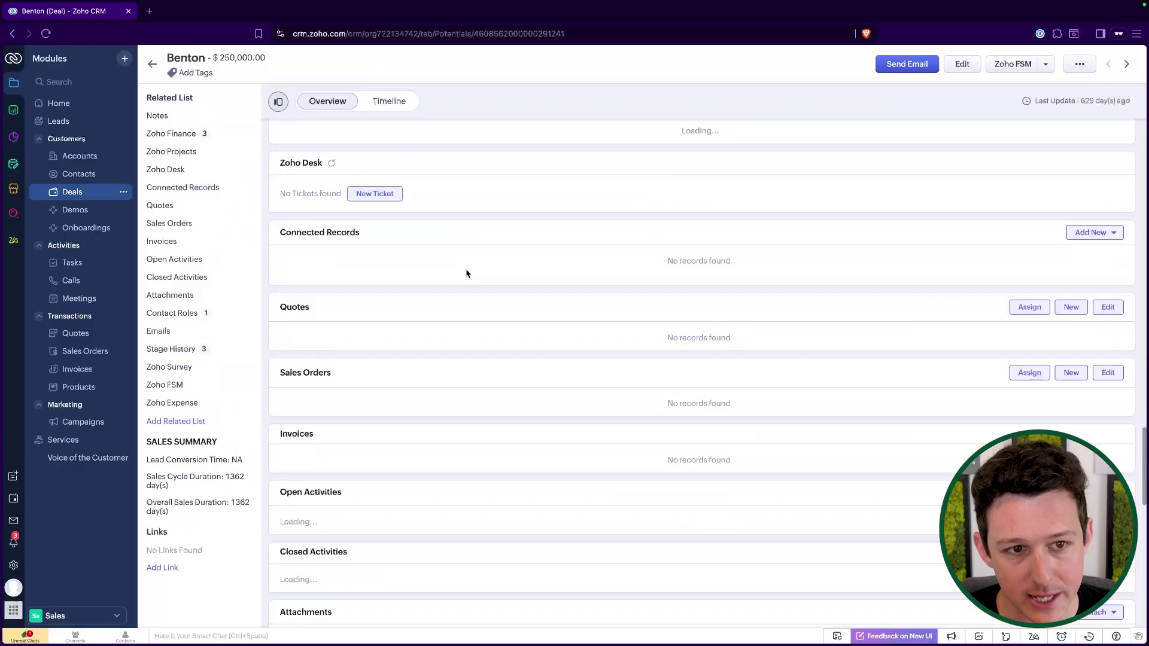
scroll(467, 273, "up", 15)
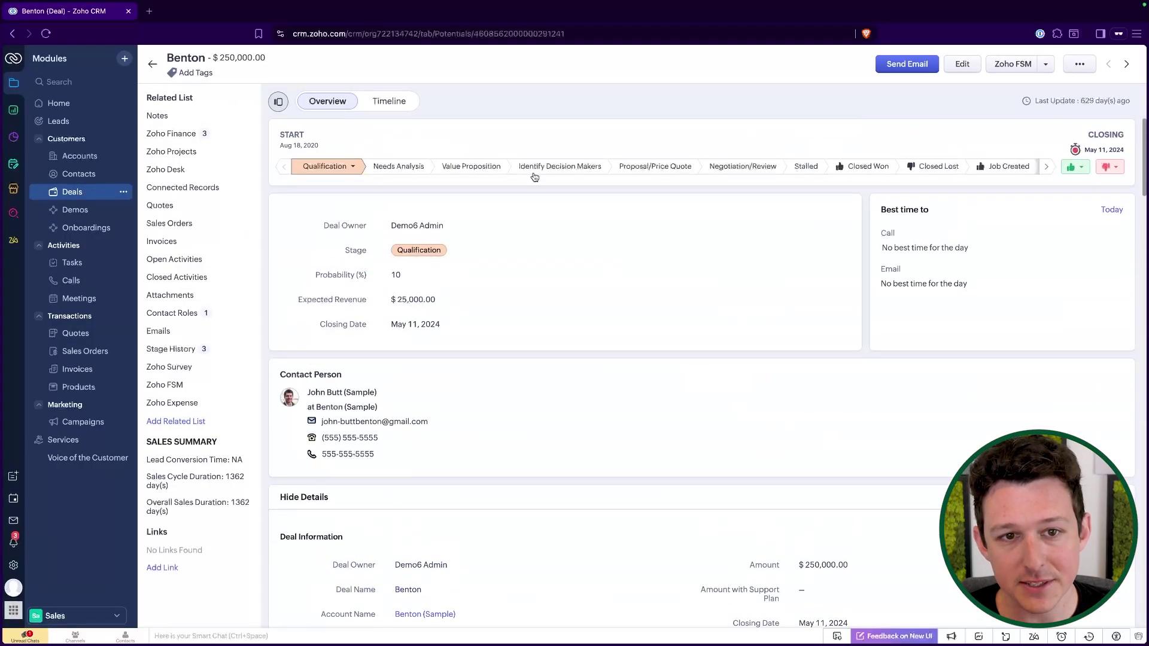
left_click(542, 171)
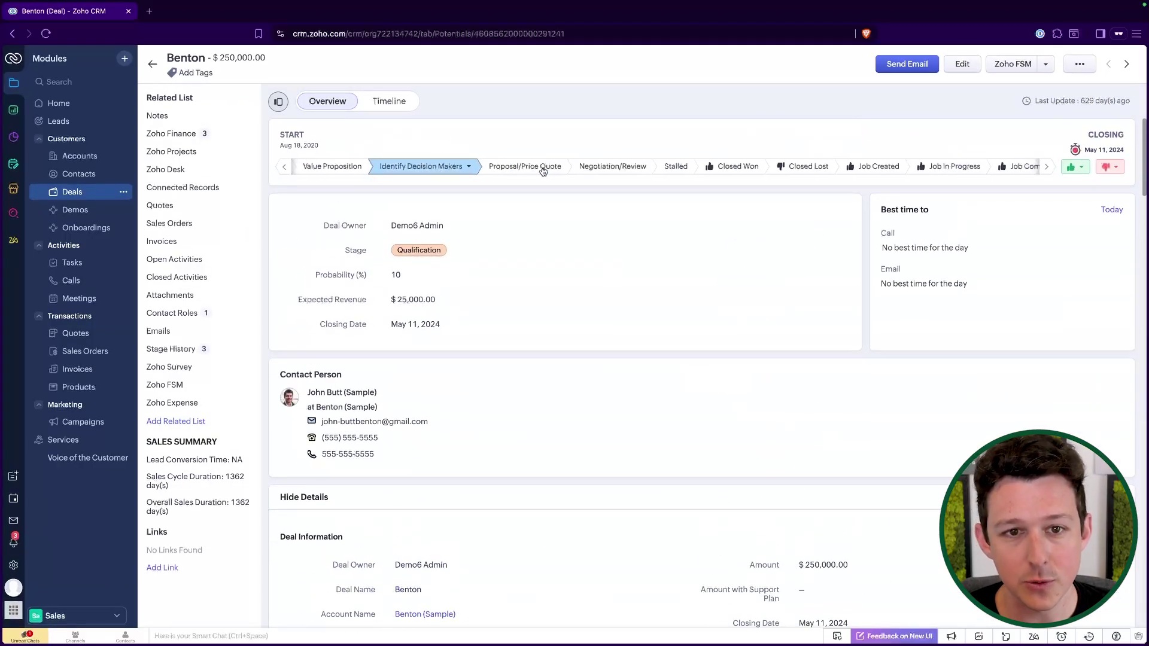
left_click(530, 172)
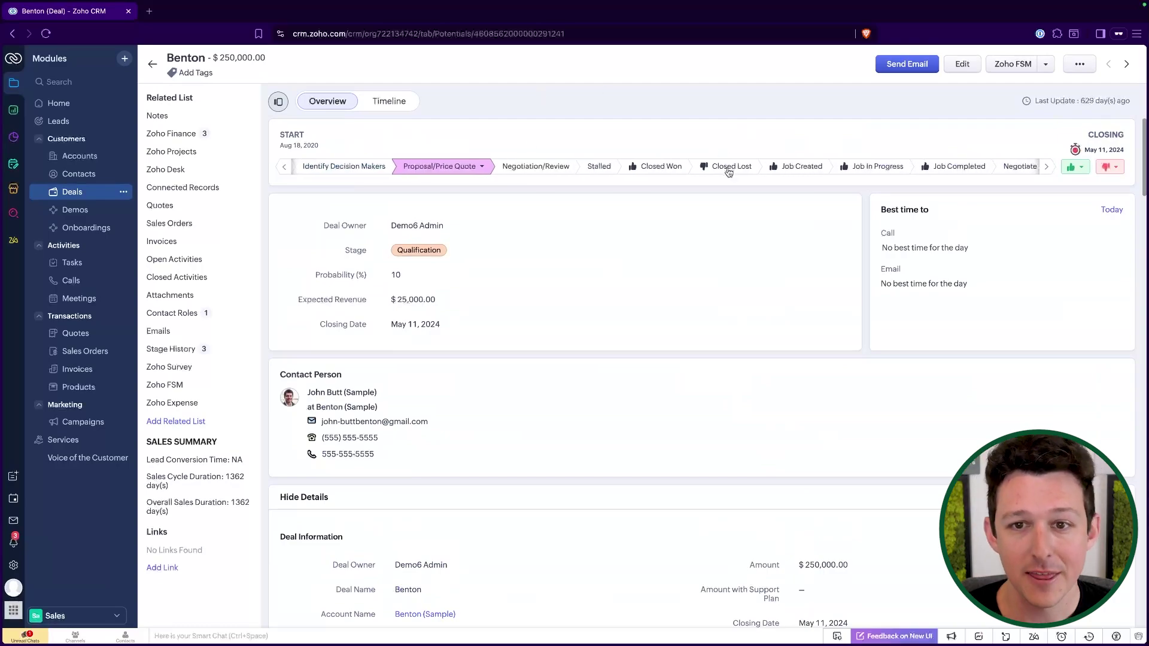
left_click(728, 169)
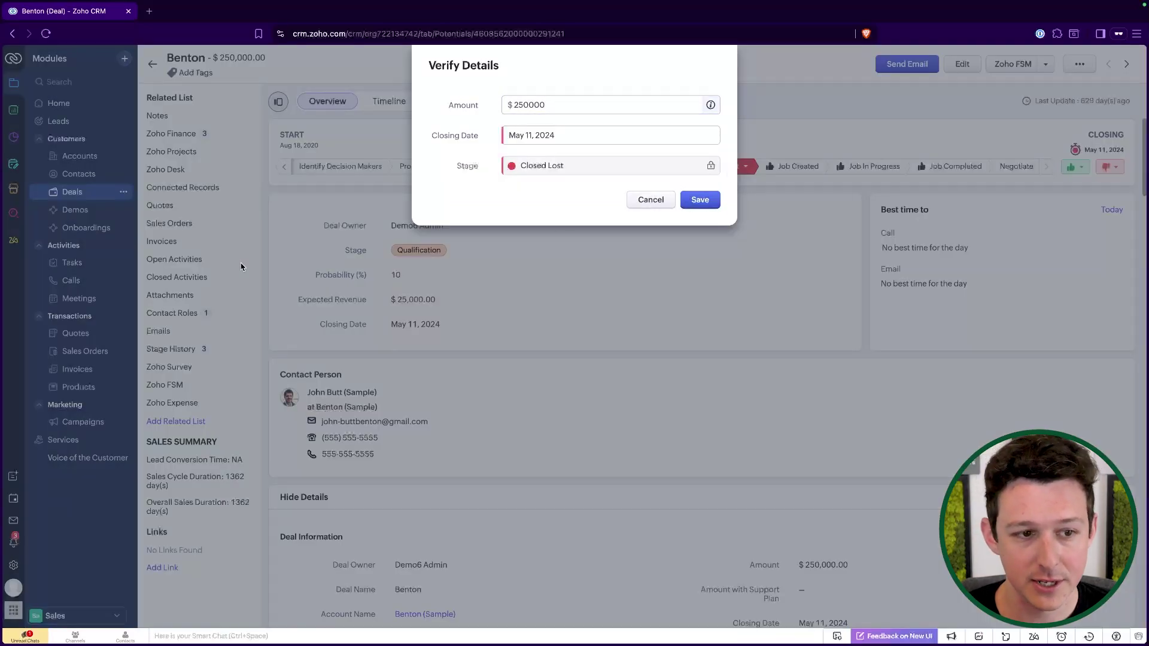
left_click(698, 200)
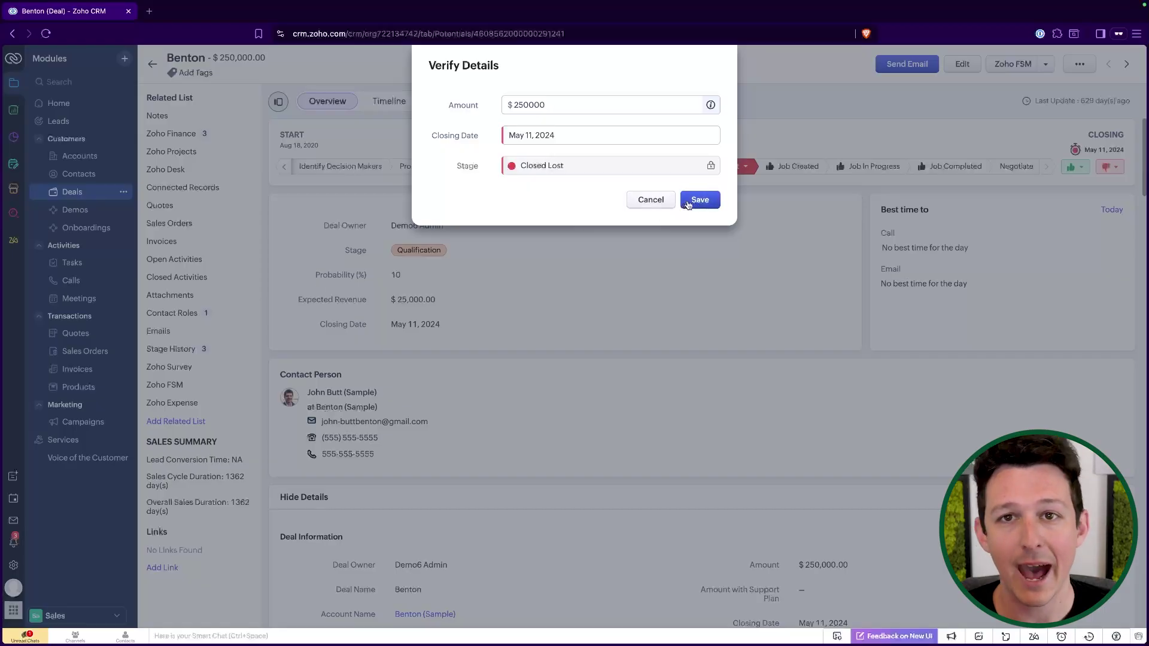
left_click(688, 205)
left_click(658, 201)
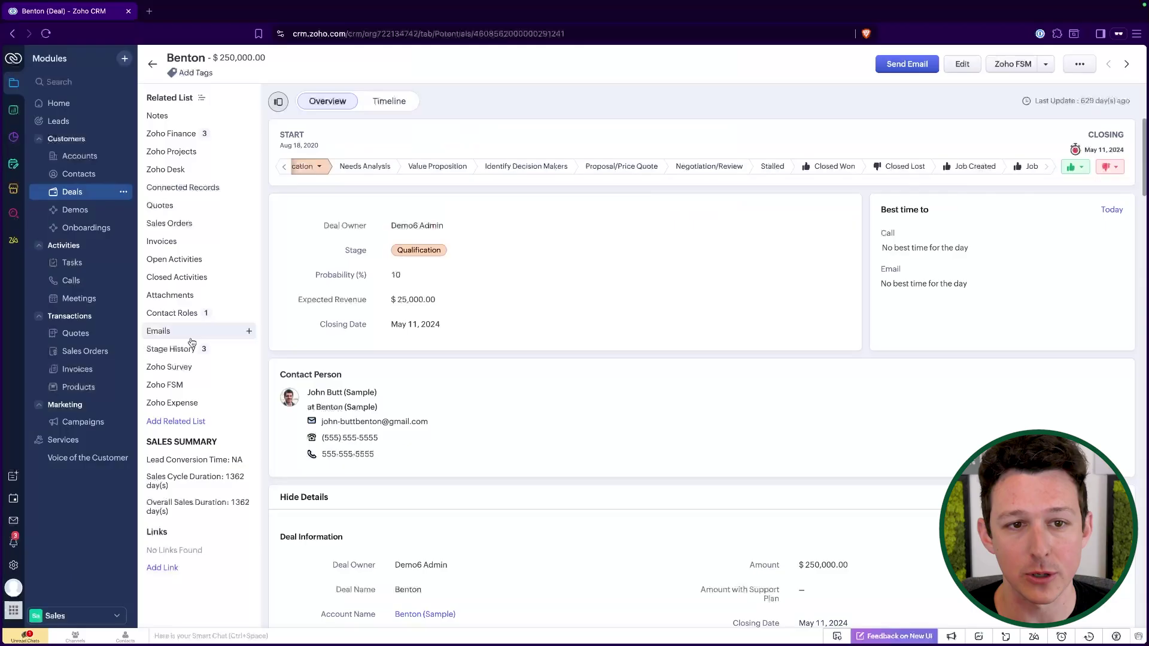
left_click(46, 33)
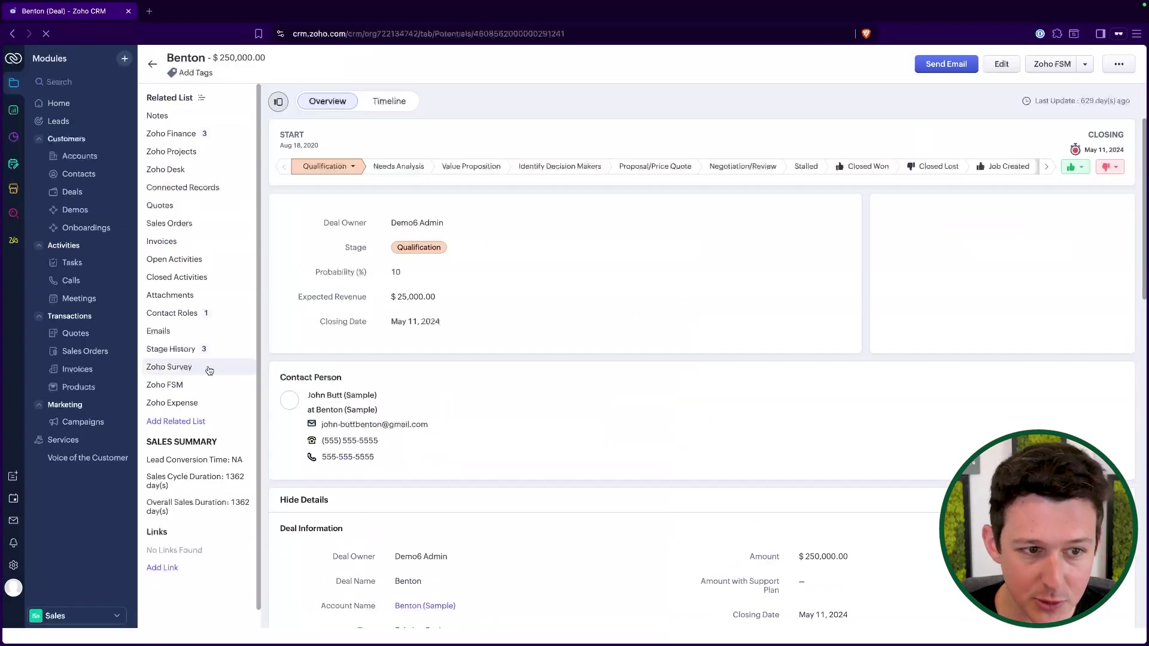
left_click(204, 351)
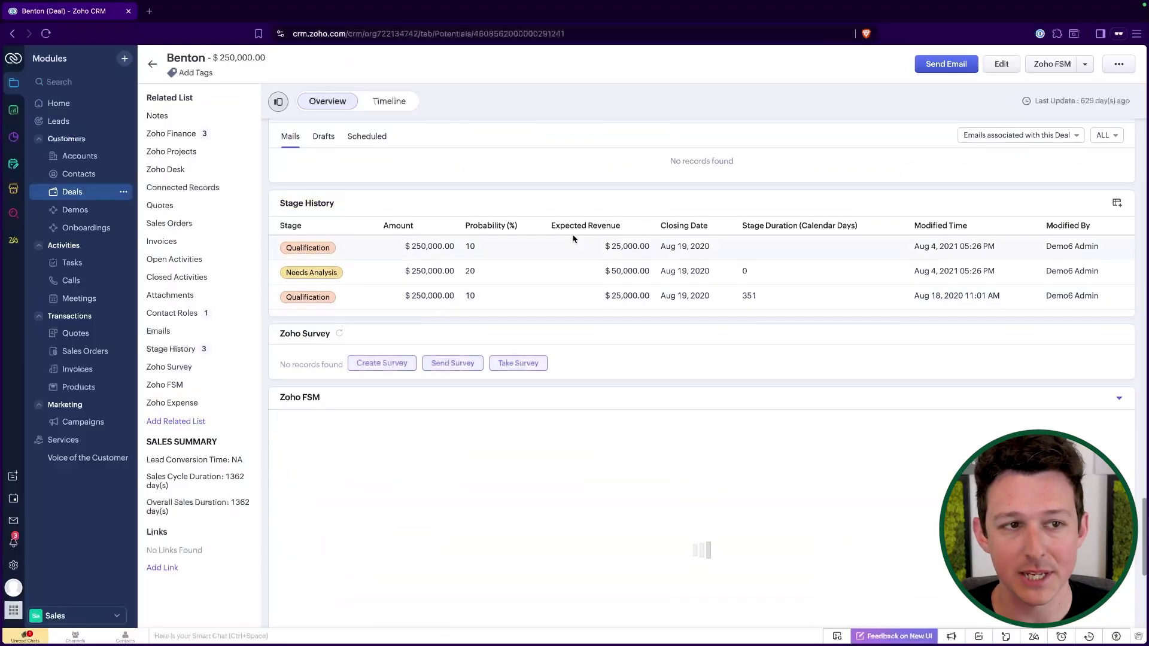
left_click(151, 66)
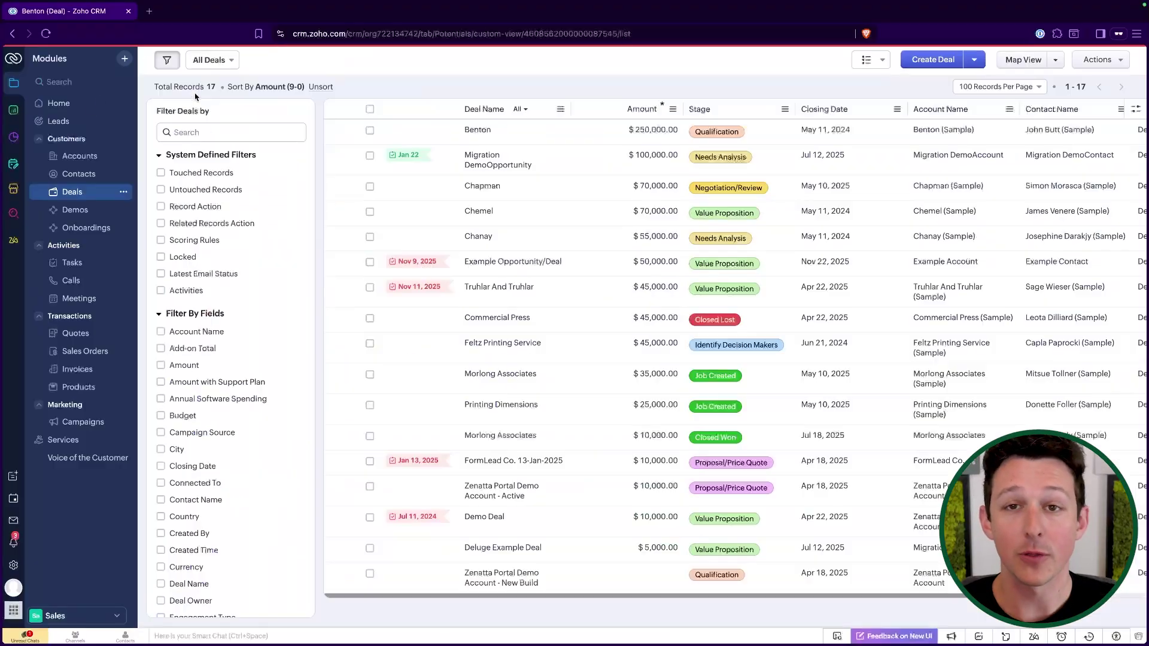
- Open Migration DemoOpportunity and review its Deal Information, highlighting the Account Name and Contact Name rows
left_click(481, 157)
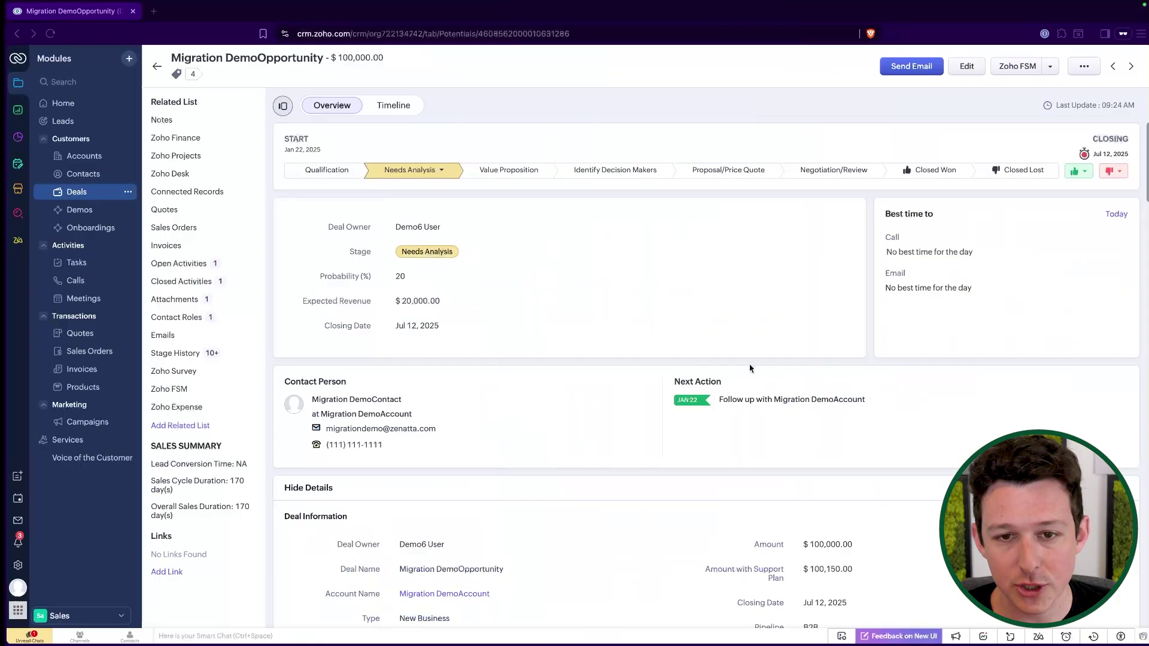
scroll(565, 331, "down", 5)
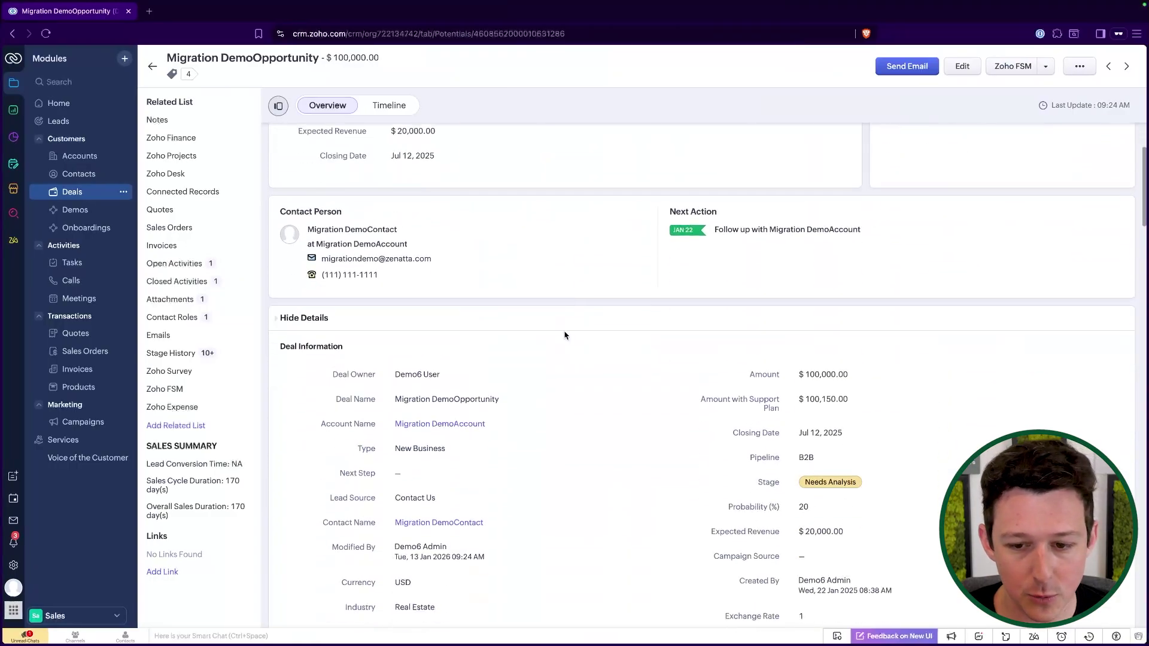
left_click_drag(293, 292, 486, 289)
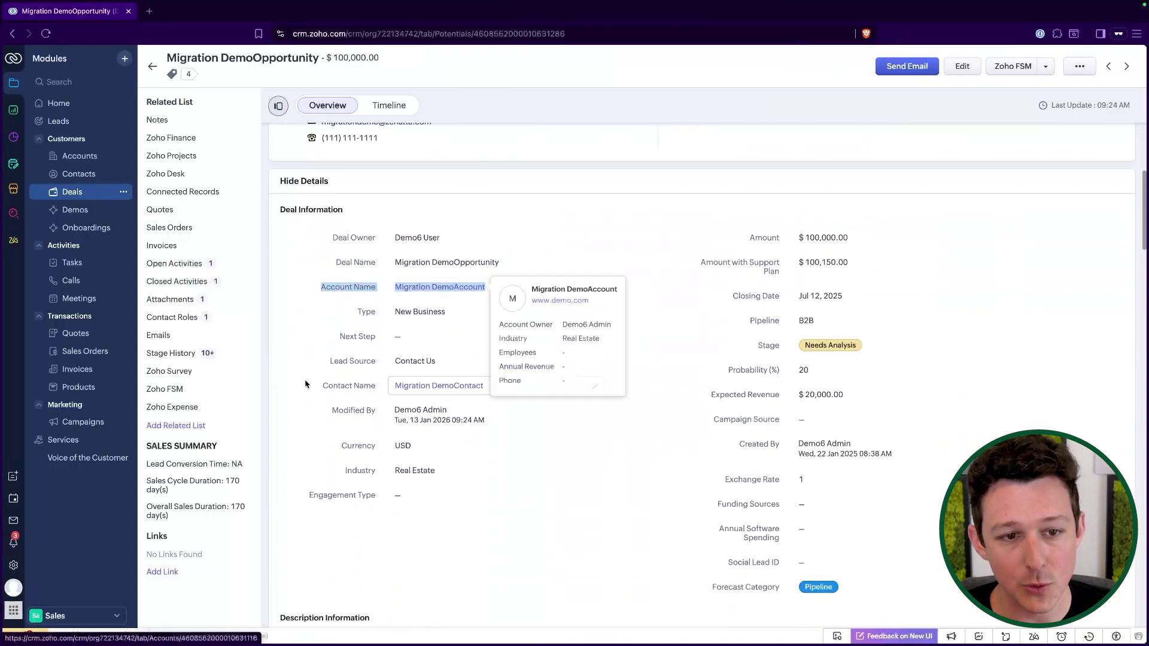
left_click_drag(318, 387, 484, 387)
left_click(331, 267)
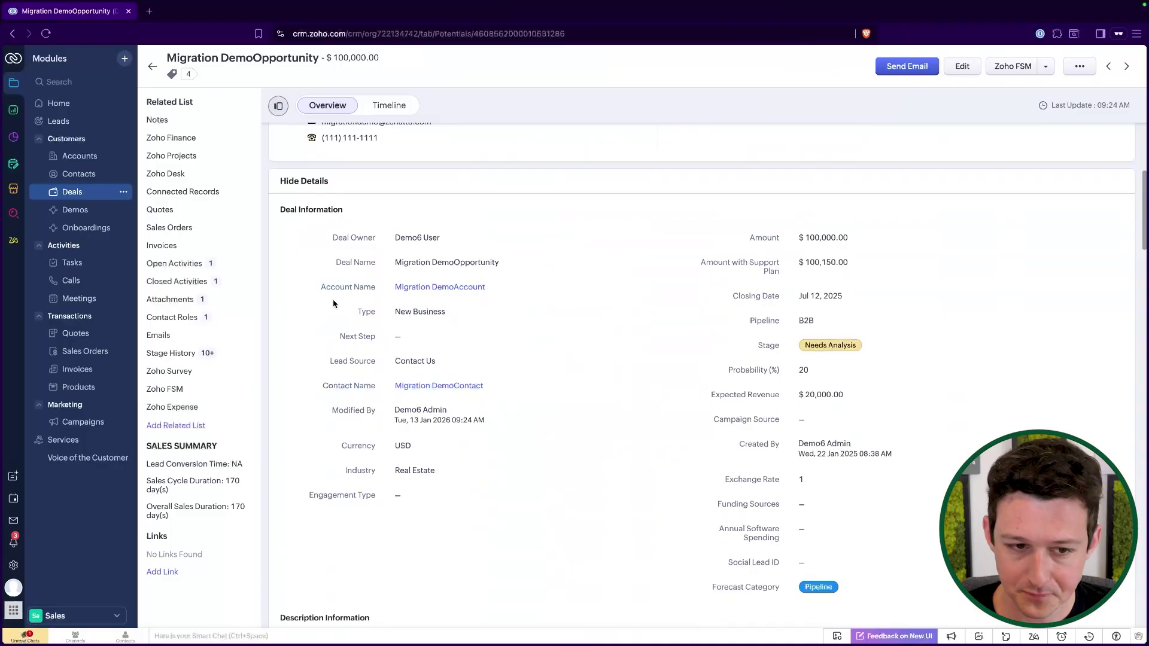
left_click(192, 337)
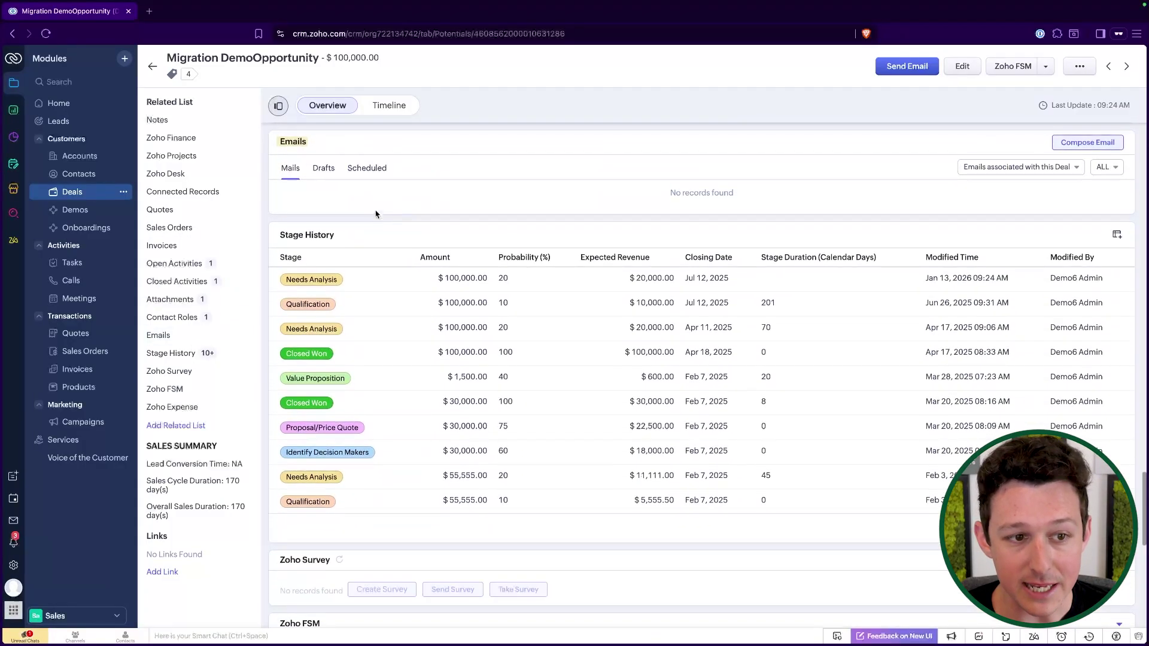
left_click(172, 267)
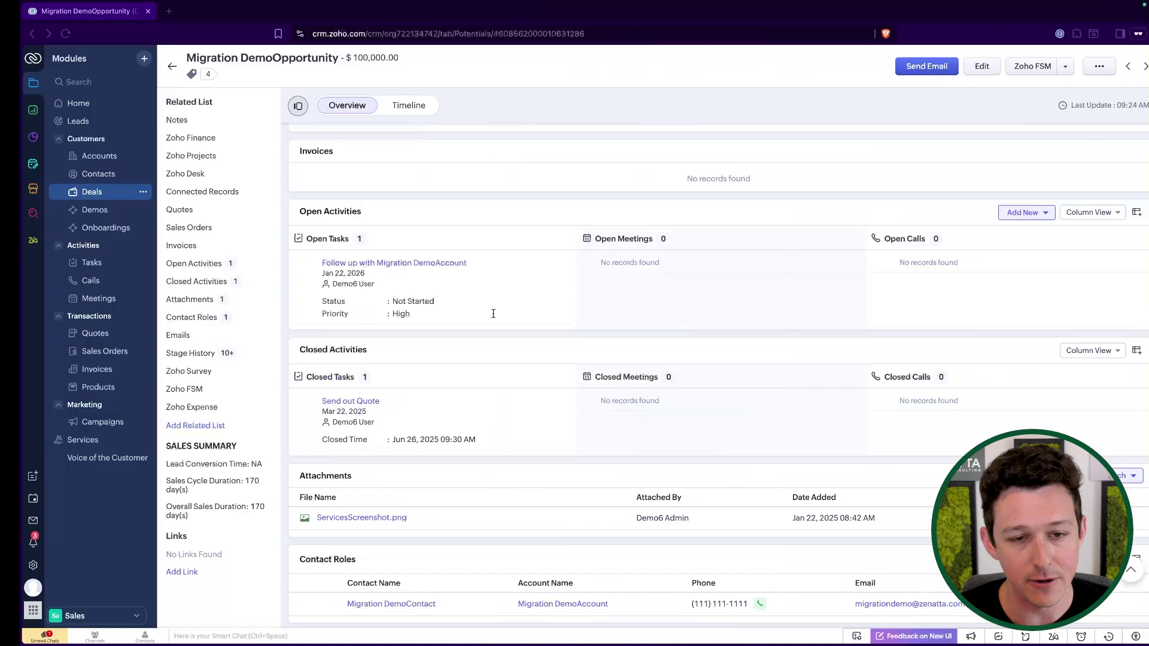
- Add the task 'Follow Up on Proposal', due Feb 2, 2026, under the deal's Open Activities
scroll(376, 273, "up", 1)
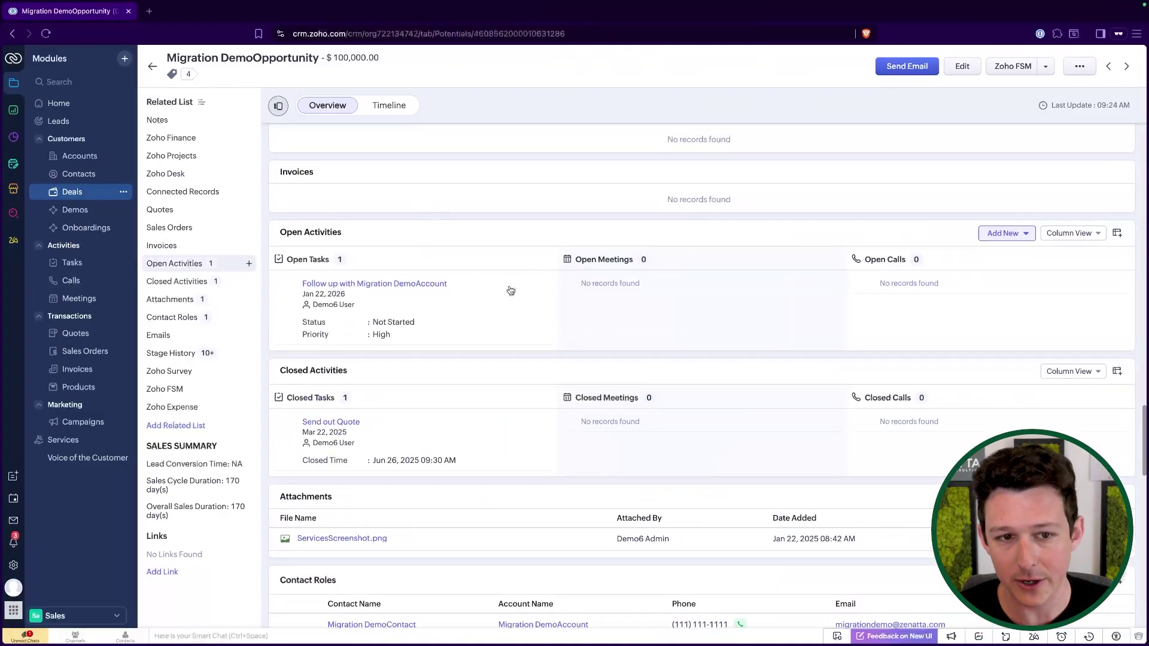
left_click(1006, 233)
left_click(1003, 259)
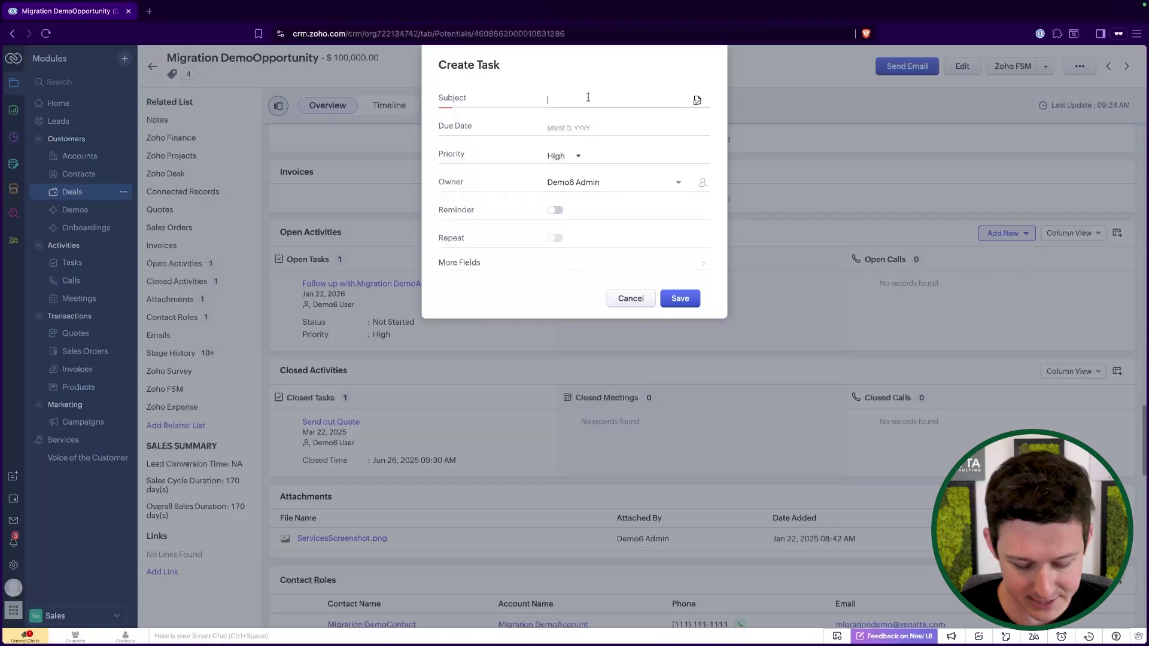
type("Follow Up on")
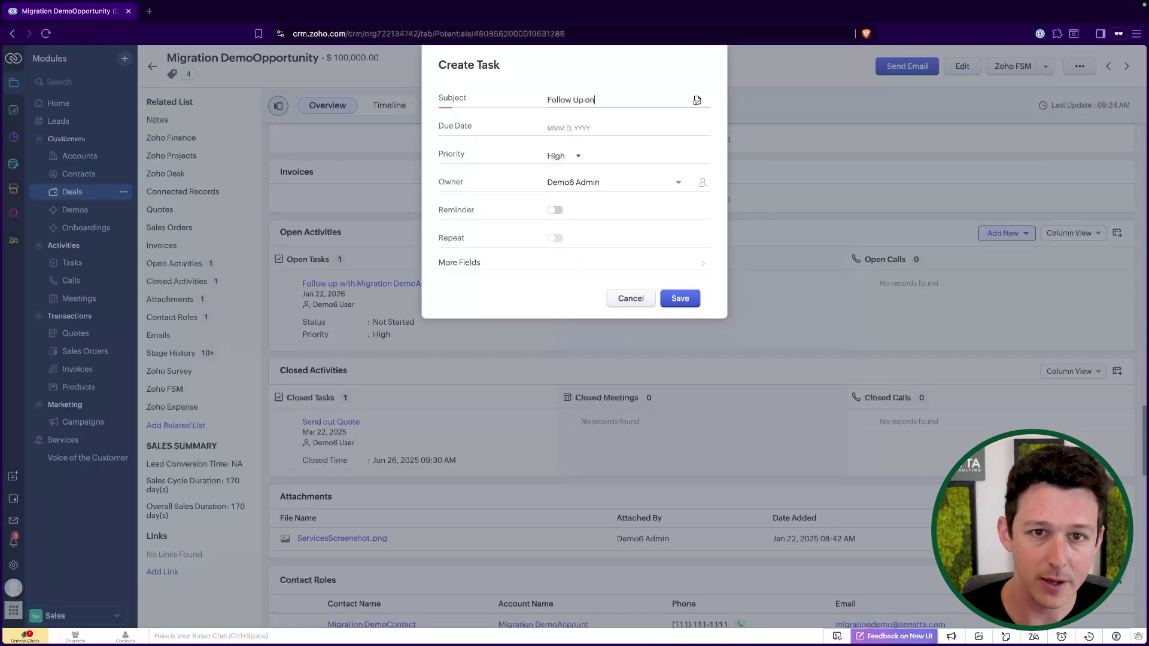
type(" Proposal")
left_click(559, 128)
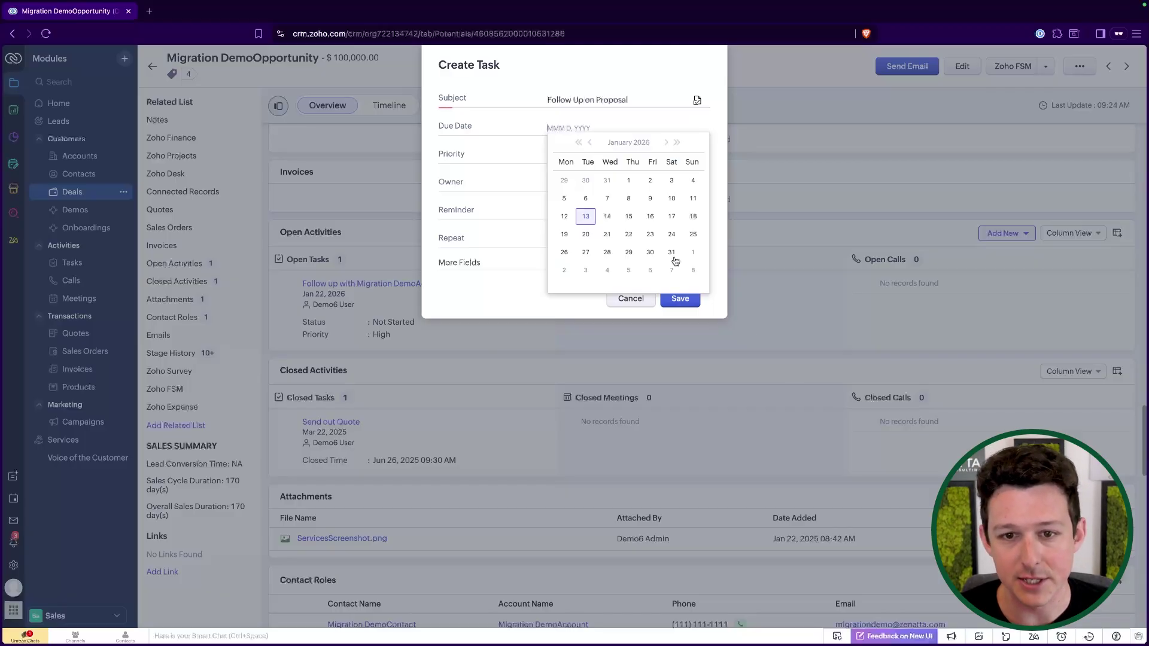
left_click(565, 271)
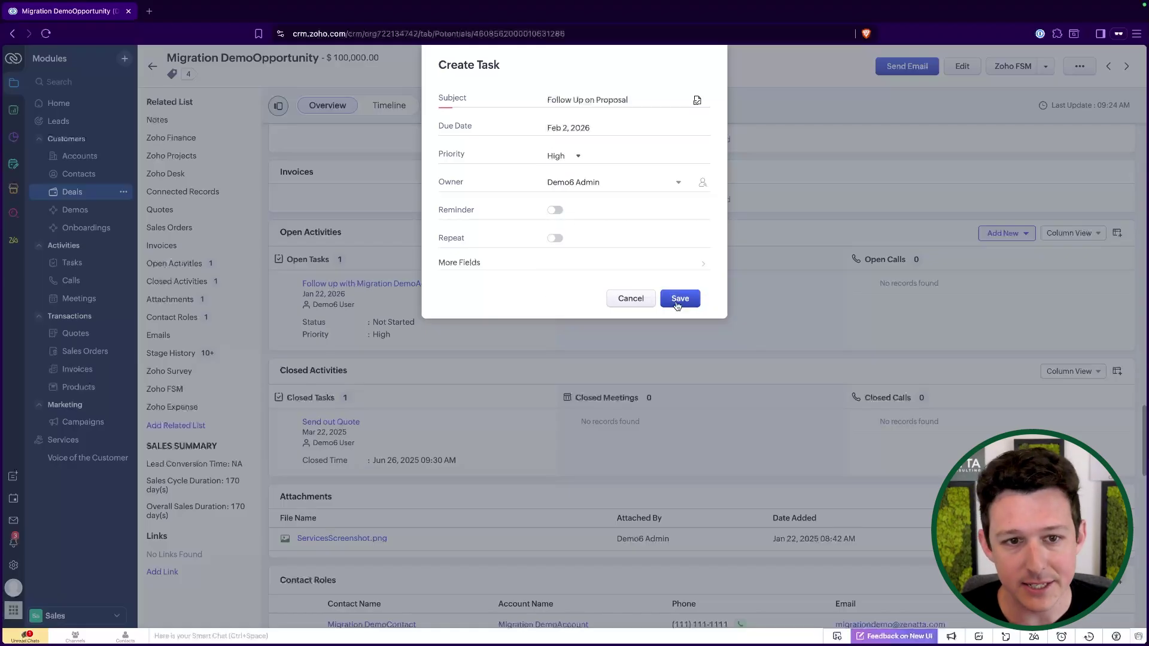
left_click(679, 298)
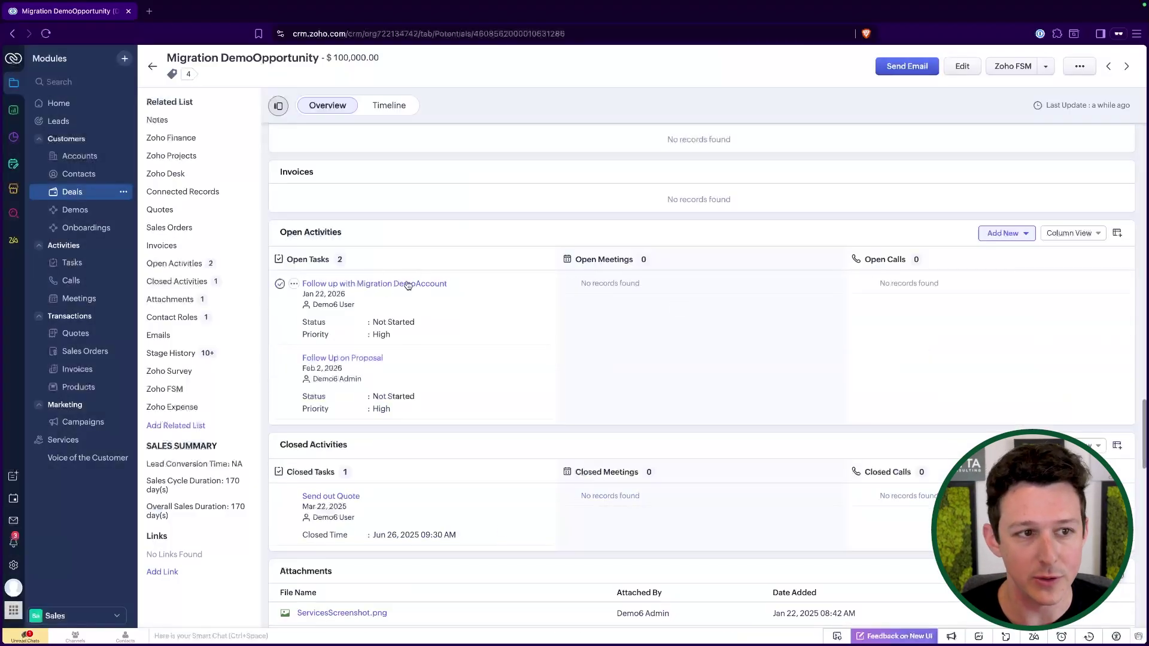
- From the Home page's overdue activities, open the Example Opportunity/Deal record via its Related To link
left_click(58, 103)
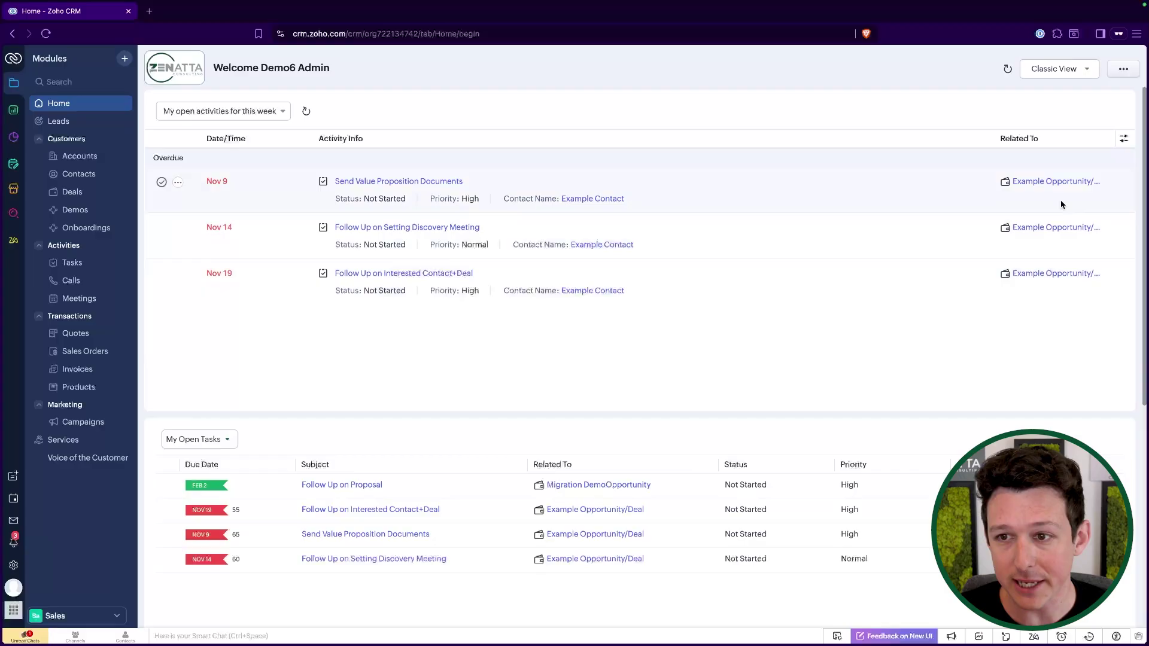
mouse_move(1058, 189)
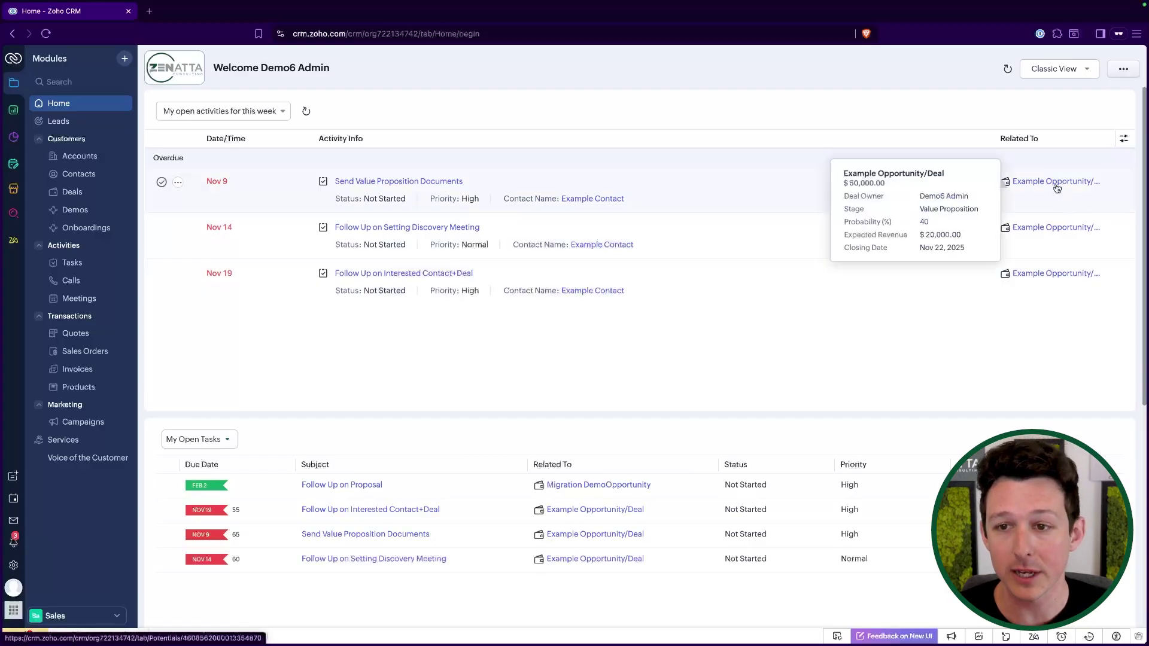
left_click(1057, 188)
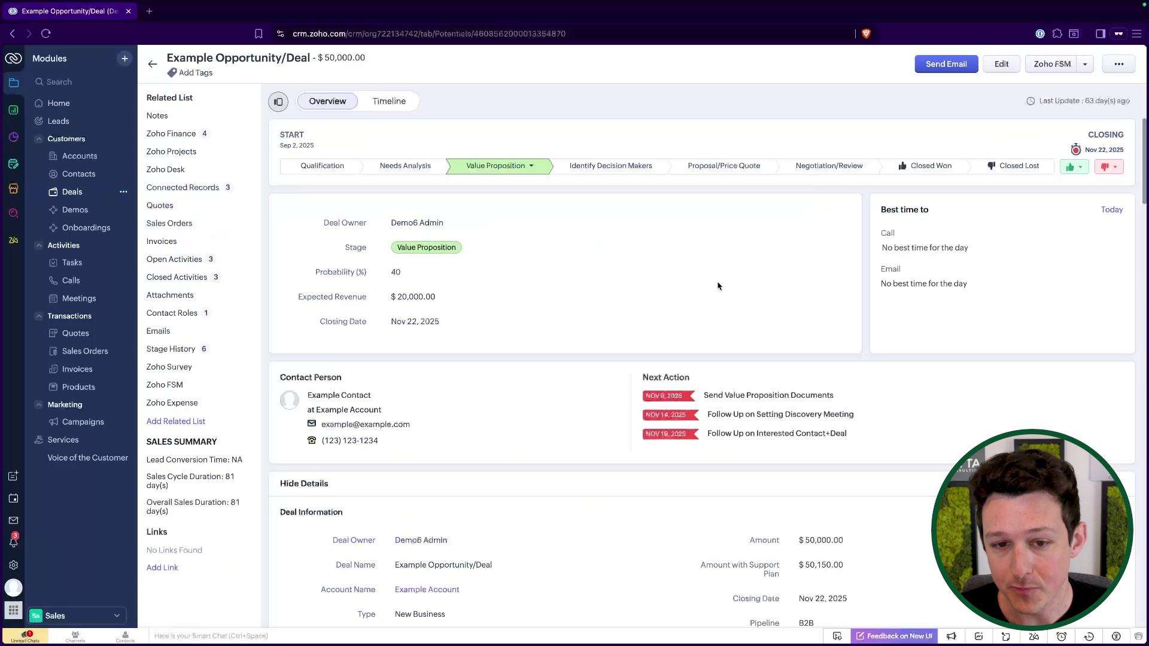
- Return to All Deals, open Migration DemoOpportunity, and jump to its Open Activities
left_click(92, 192)
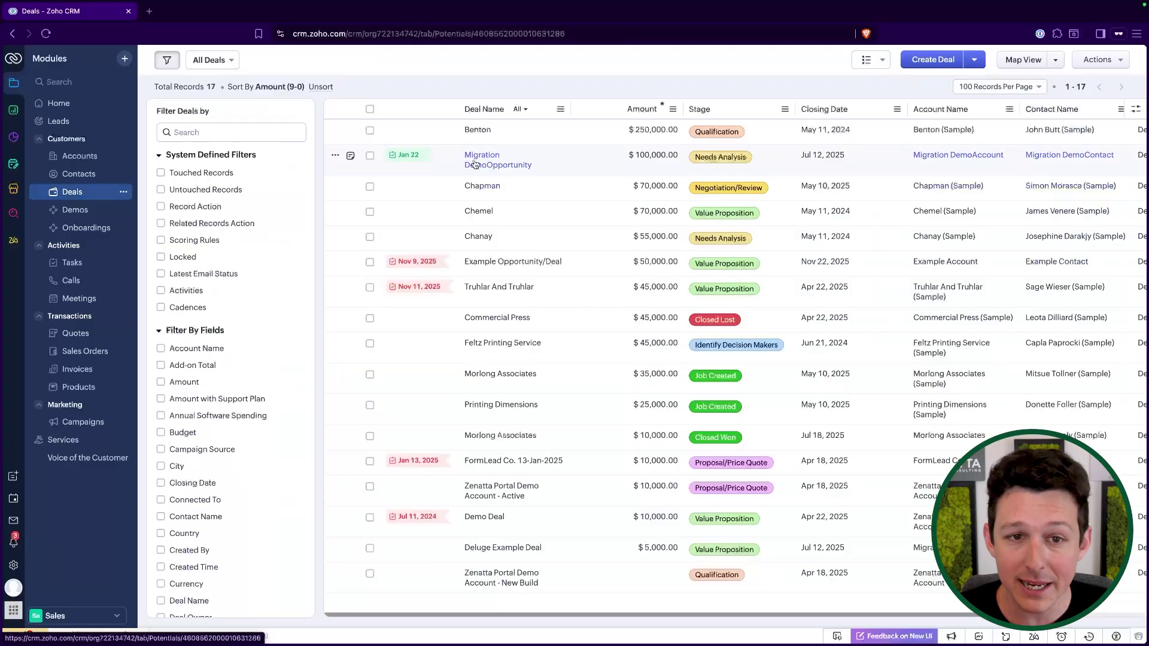
left_click(474, 165)
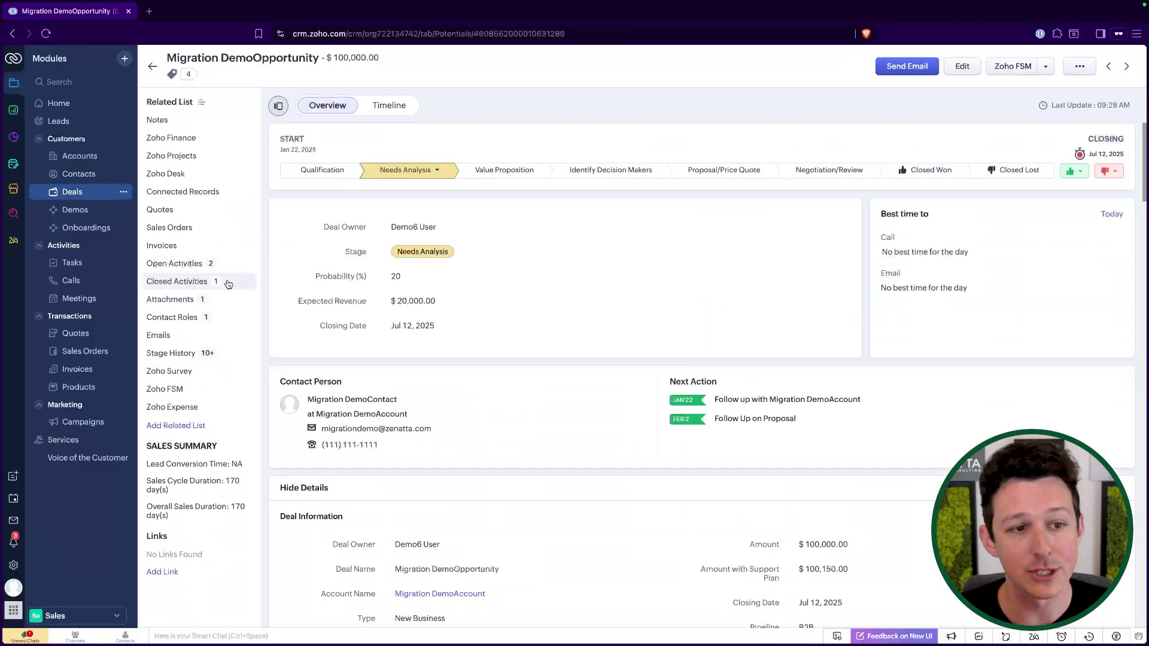
left_click(247, 263)
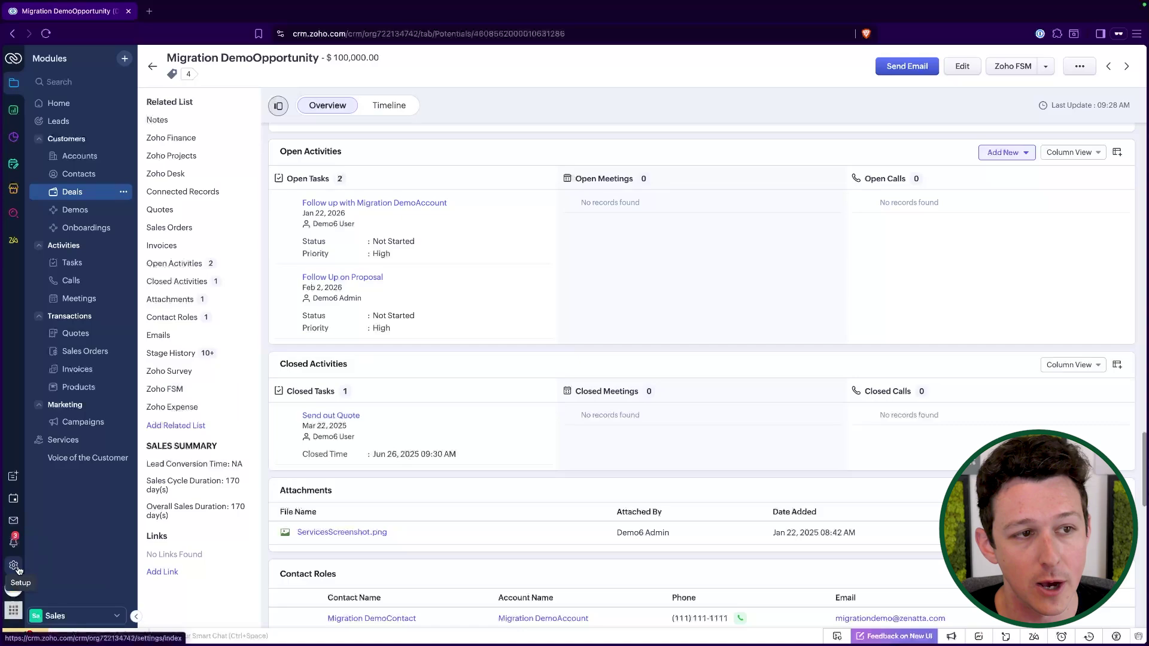
- Open the Workflow Rules in Setup and filter them to the Deals module
left_click(14, 567)
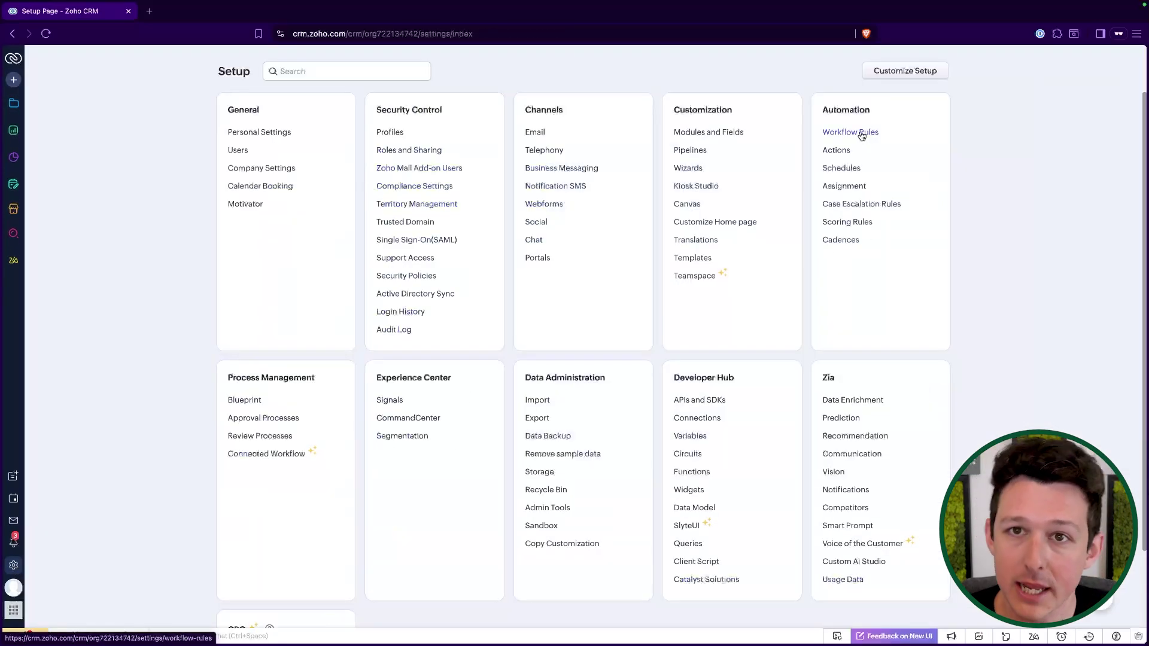
left_click(862, 133)
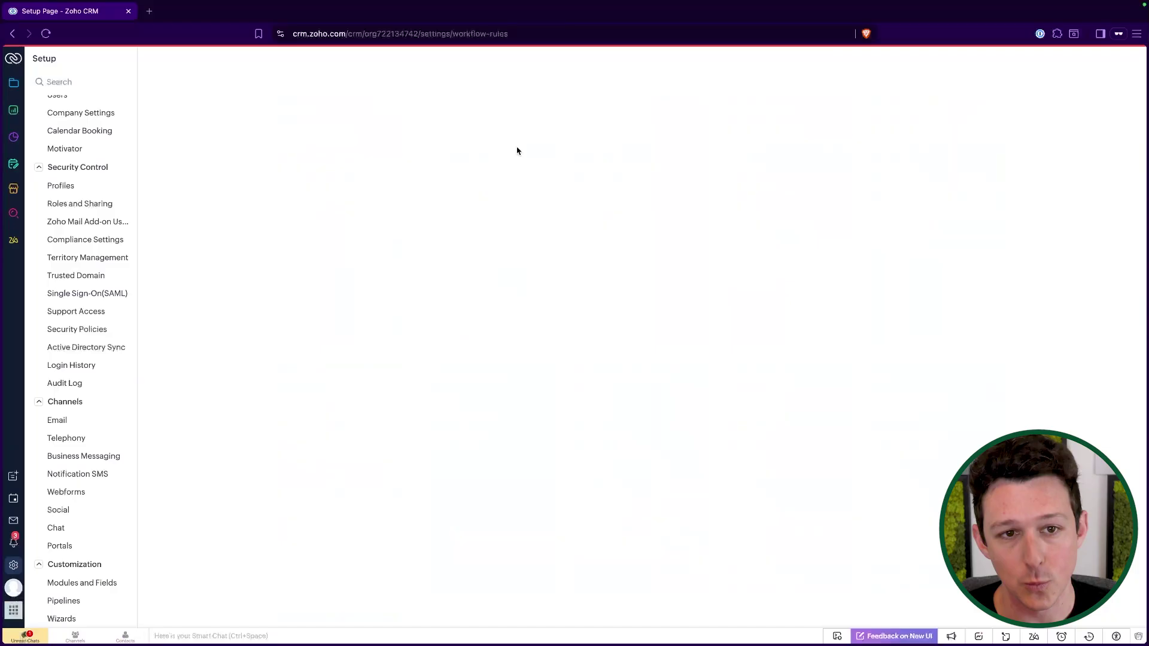
left_click(431, 218)
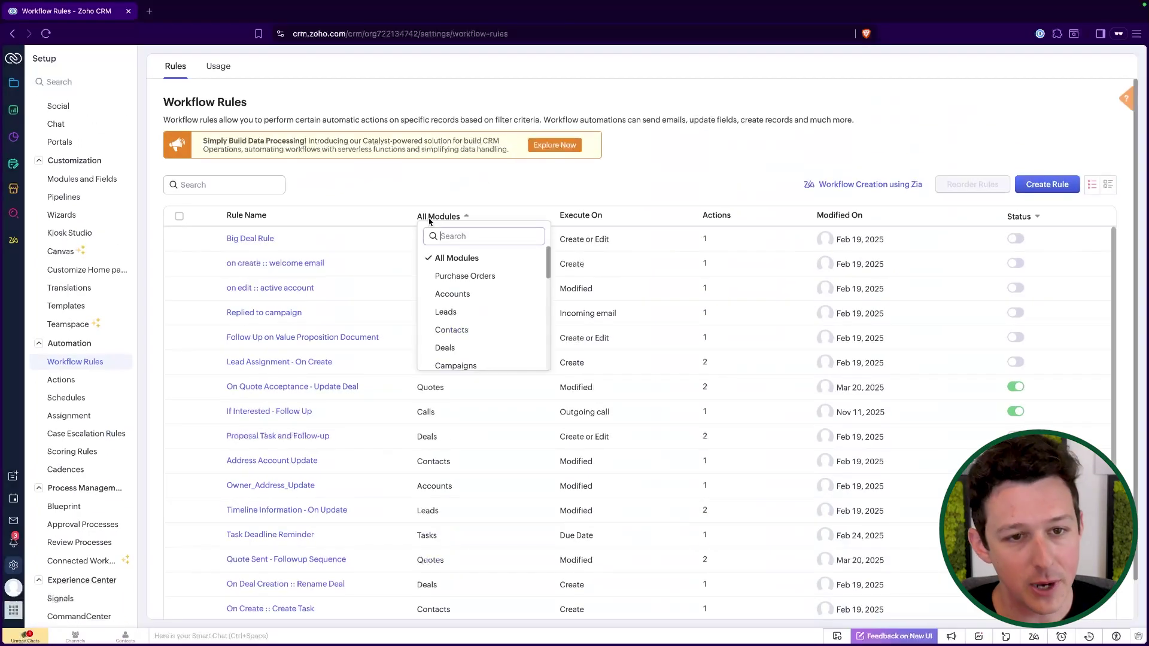
left_click(468, 345)
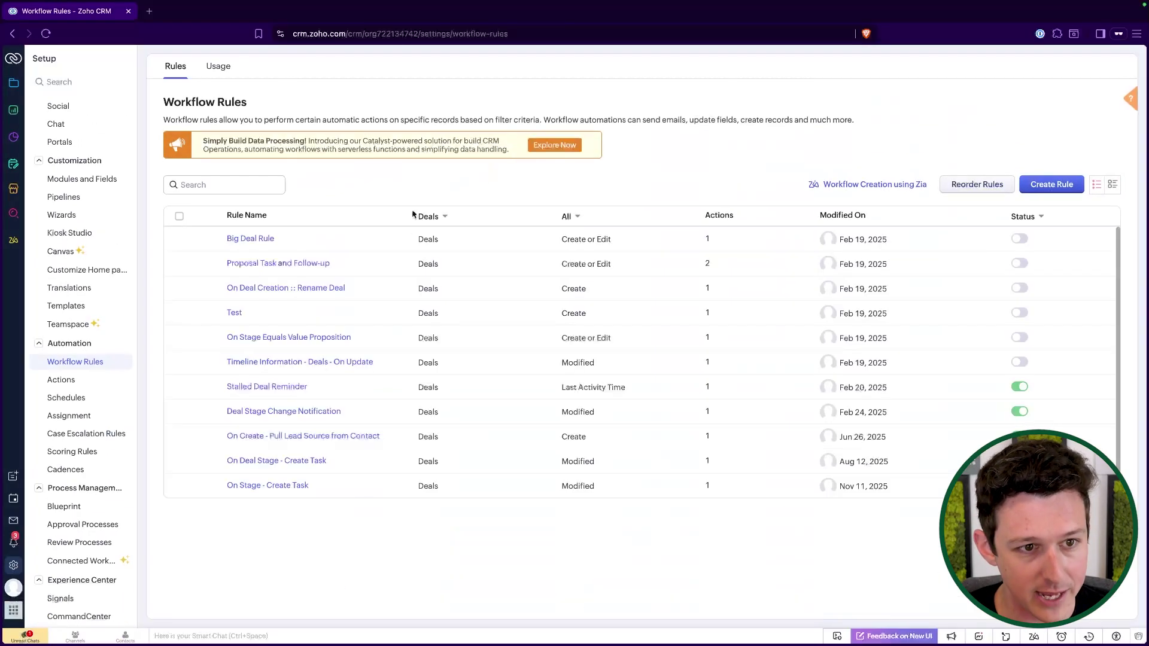
- Inspect the On Stage - Create Task rule's Value Proposition trigger and its Send Value Proposition Documents task
left_click(280, 486)
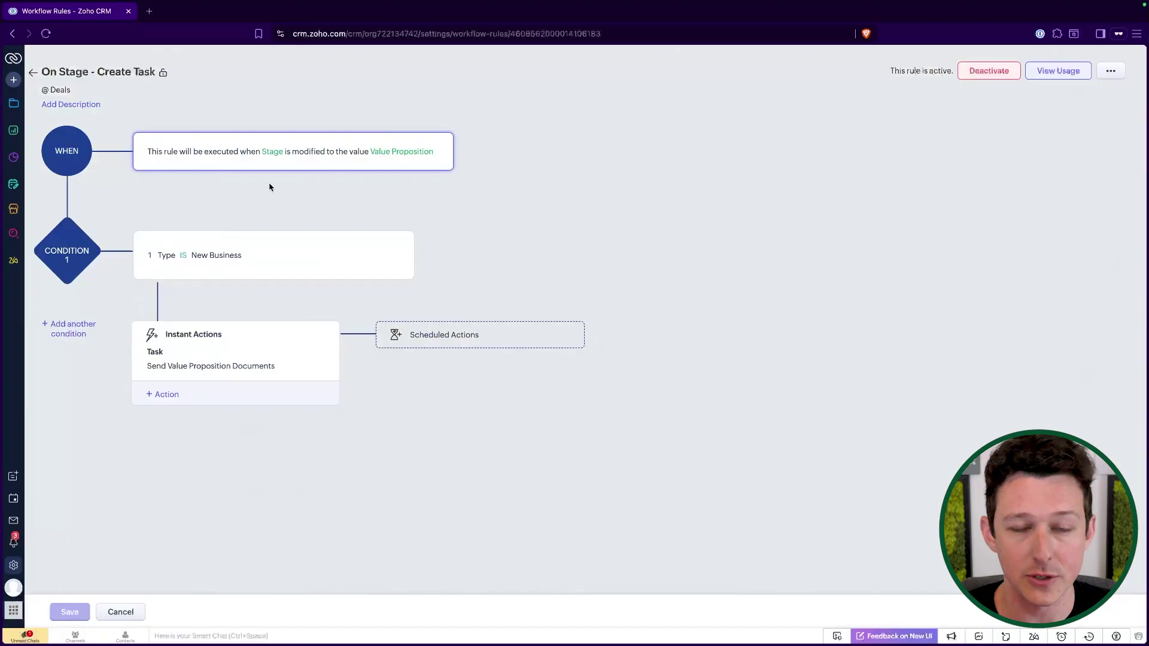
left_click_drag(264, 151, 399, 151)
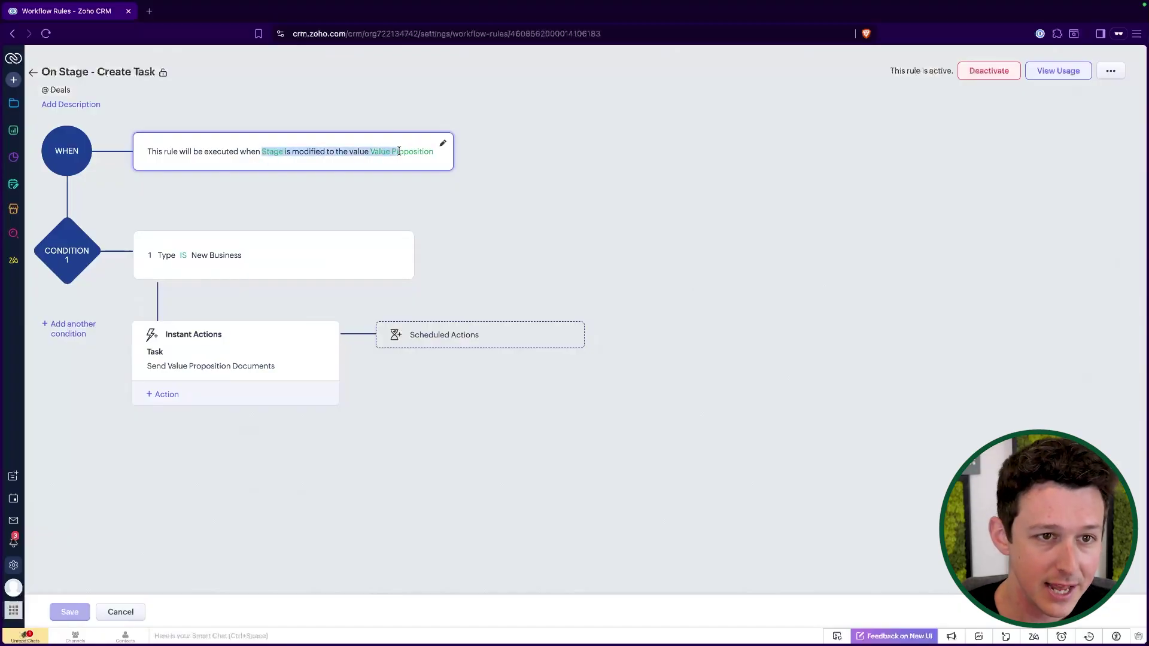
left_click(427, 154)
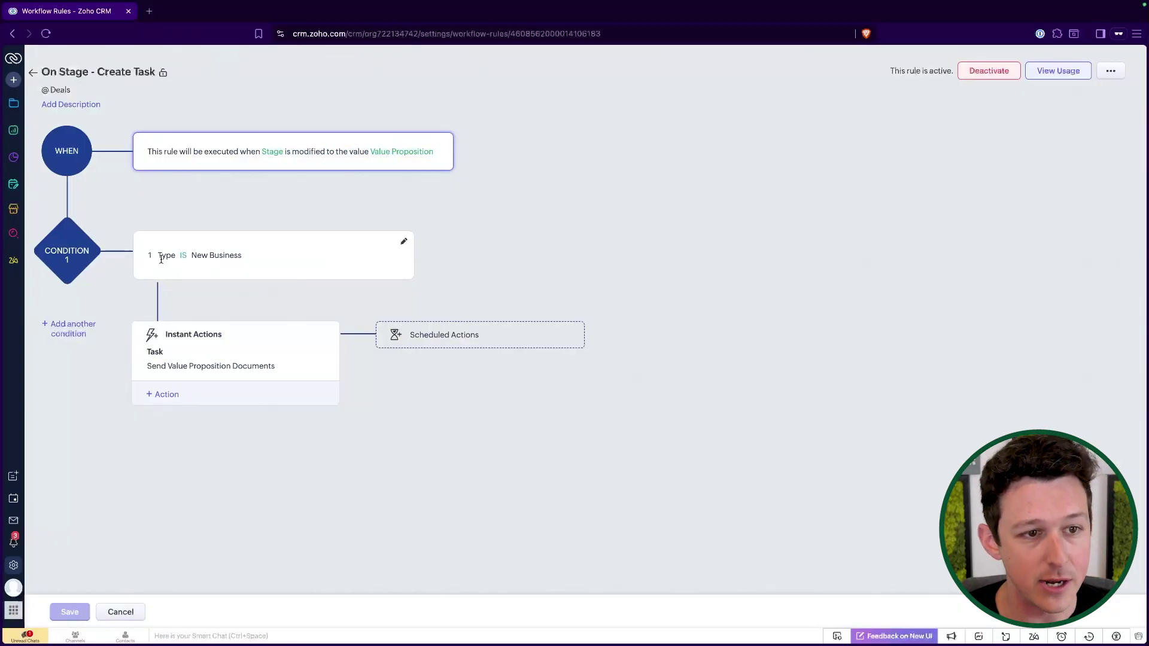
left_click_drag(343, 149, 459, 157)
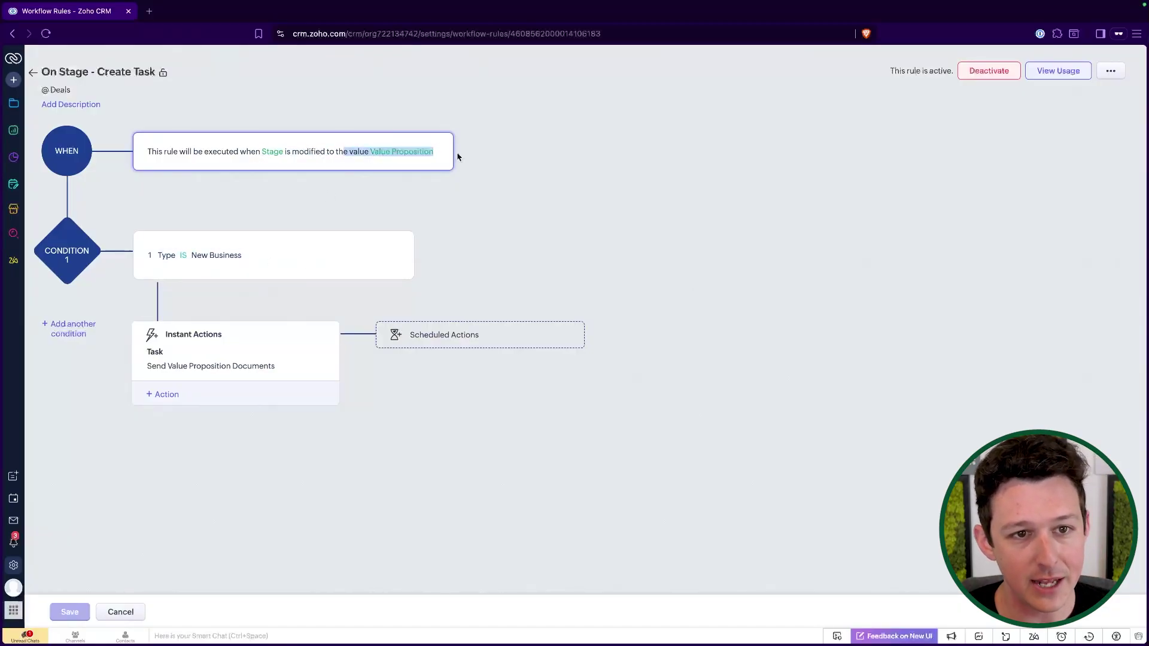
left_click(558, 171)
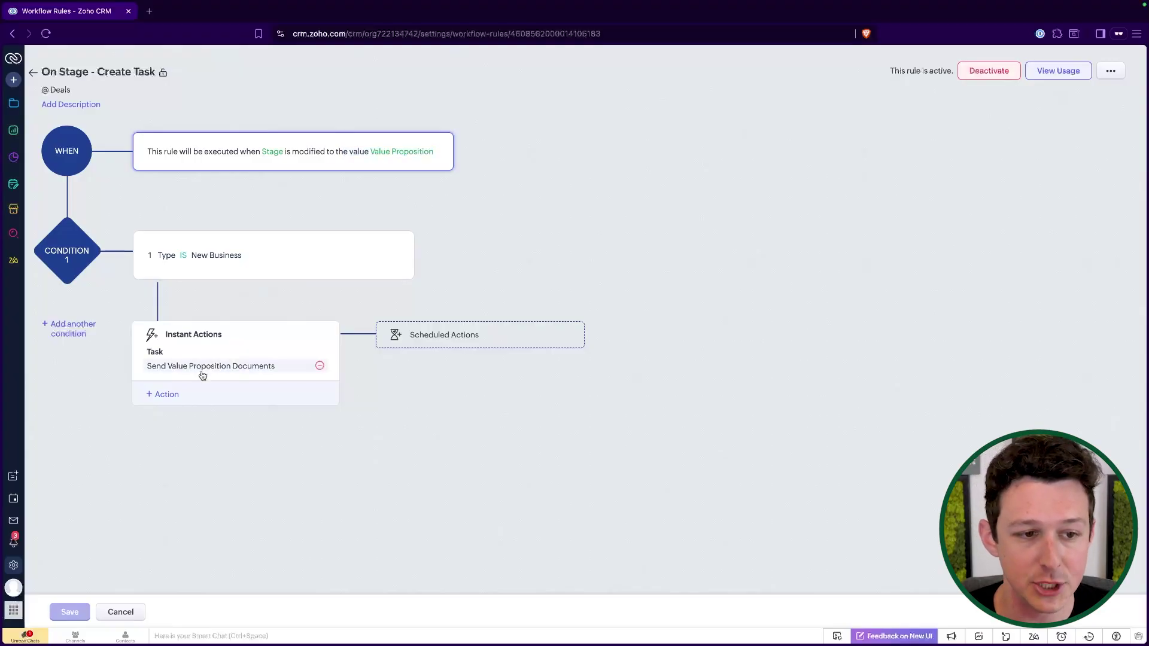
left_click(223, 372)
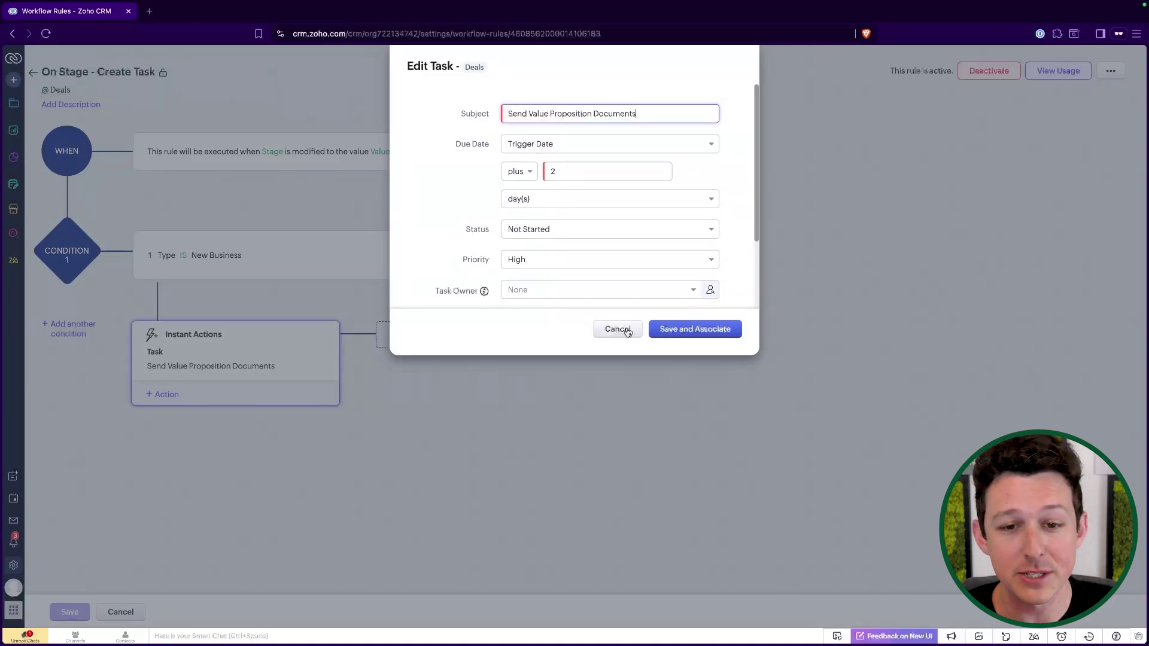
left_click(617, 329)
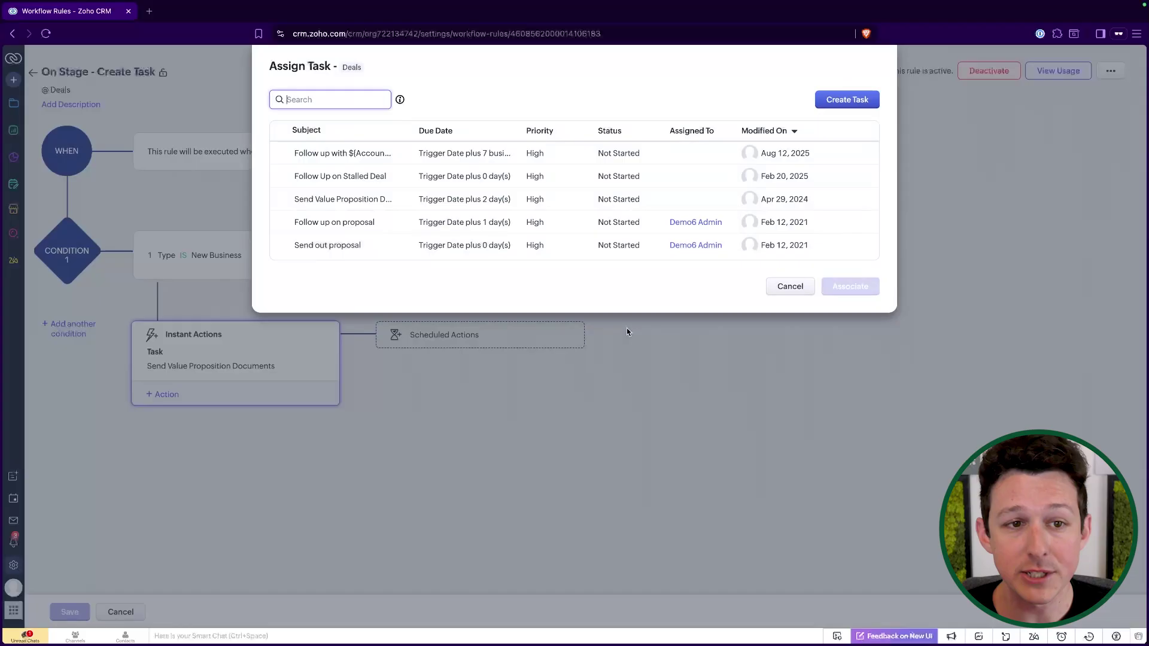
left_click(800, 290)
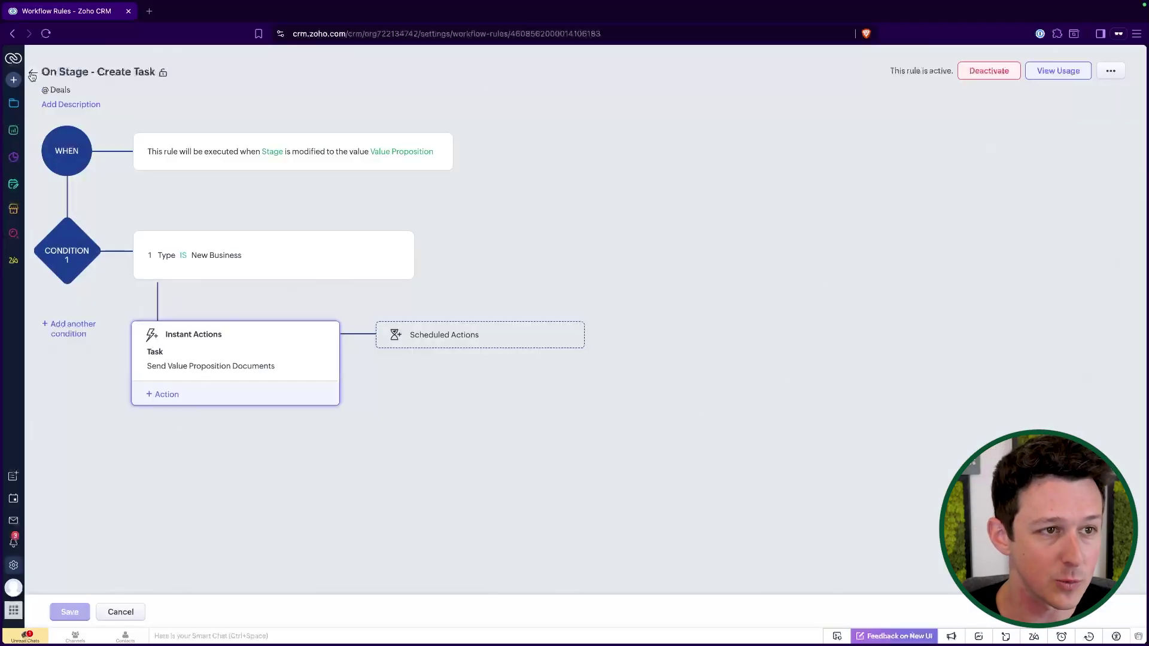
- Open the On Deal Stage - Create Task rule, then return to the Deals records
left_click(33, 73)
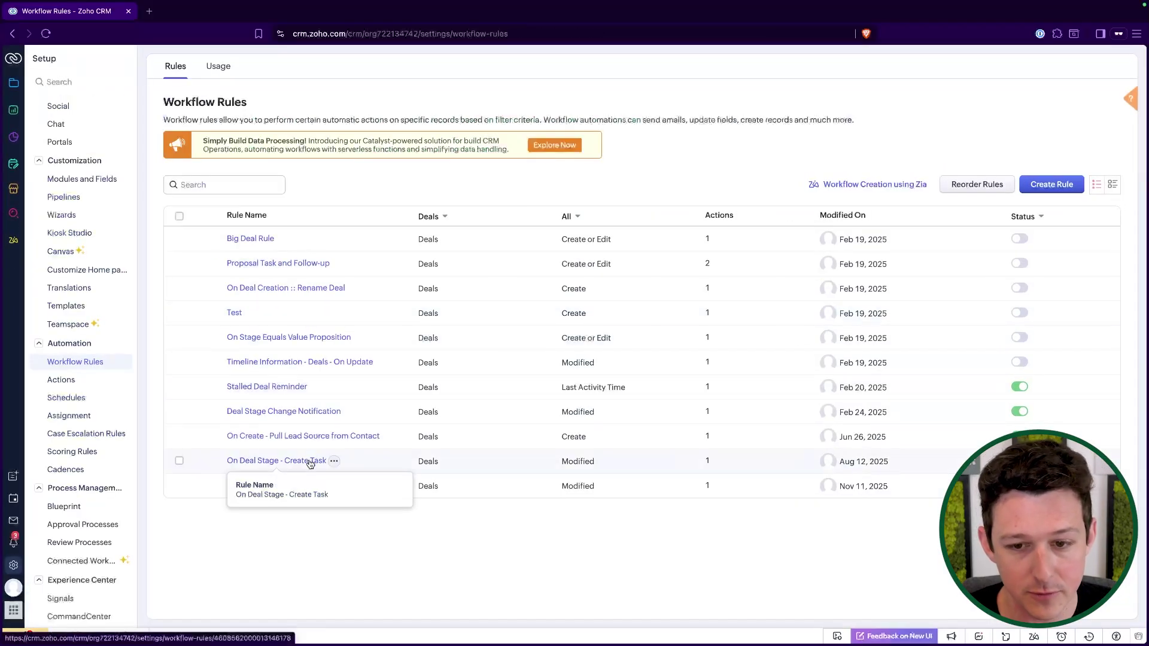
left_click(299, 460)
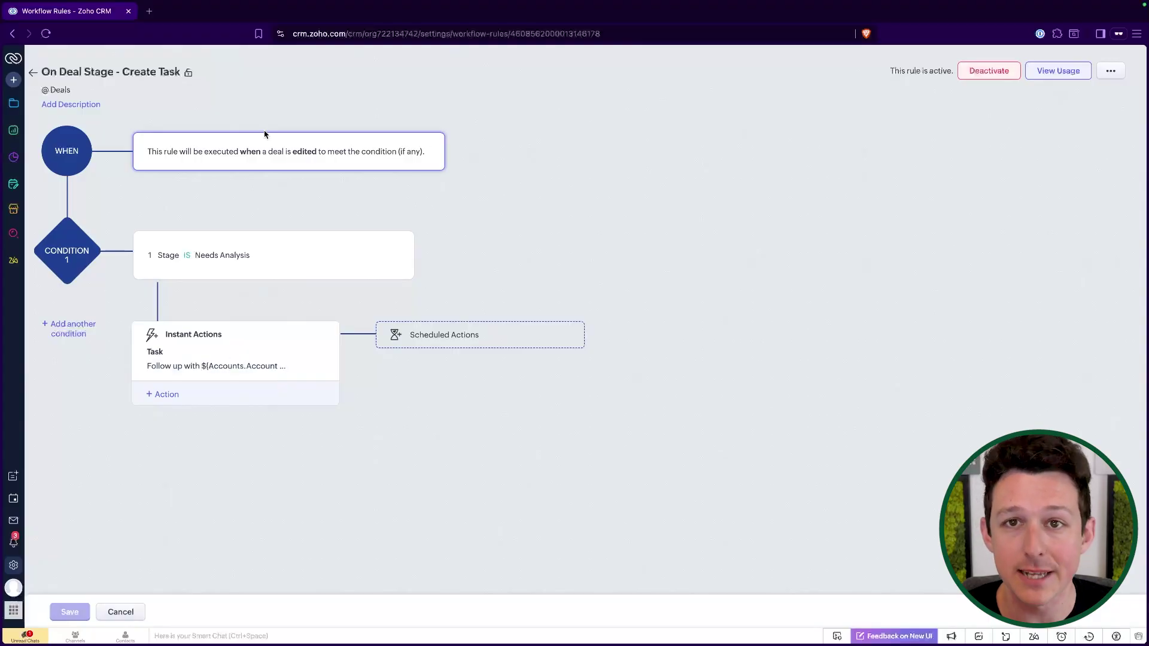
left_click(14, 103)
- Open Migration DemoOpportunity, note the Needs Analysis stage change in its timeline, then view Open Activities
left_click(484, 156)
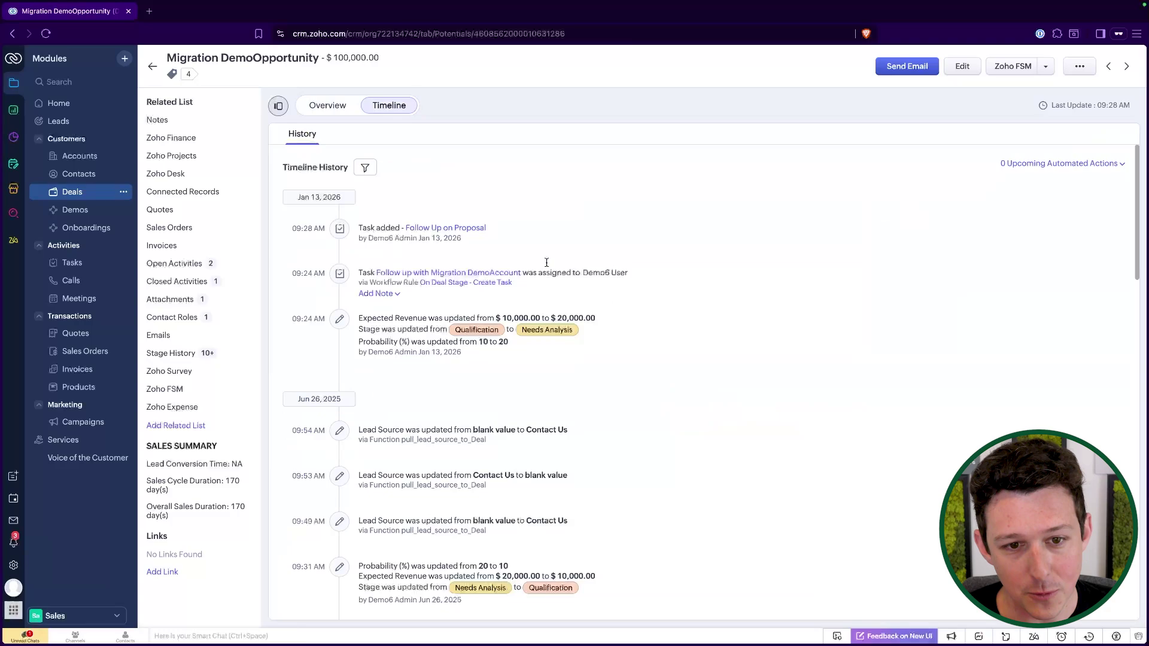
left_click_drag(600, 334, 506, 331)
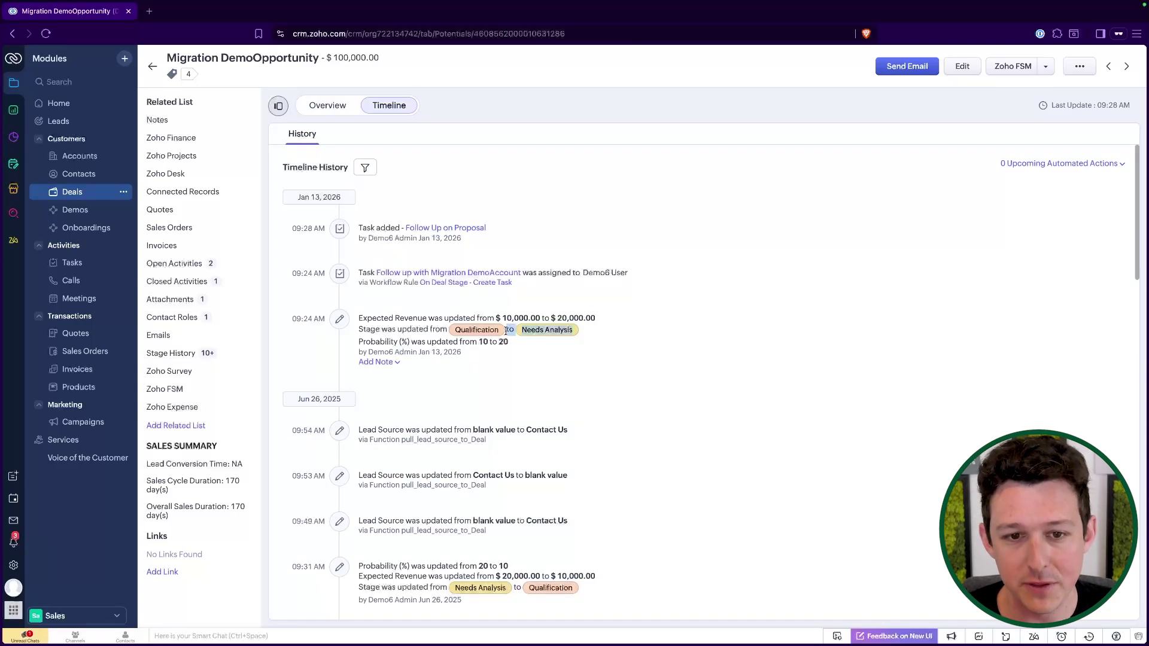
left_click(328, 105)
left_click(198, 265)
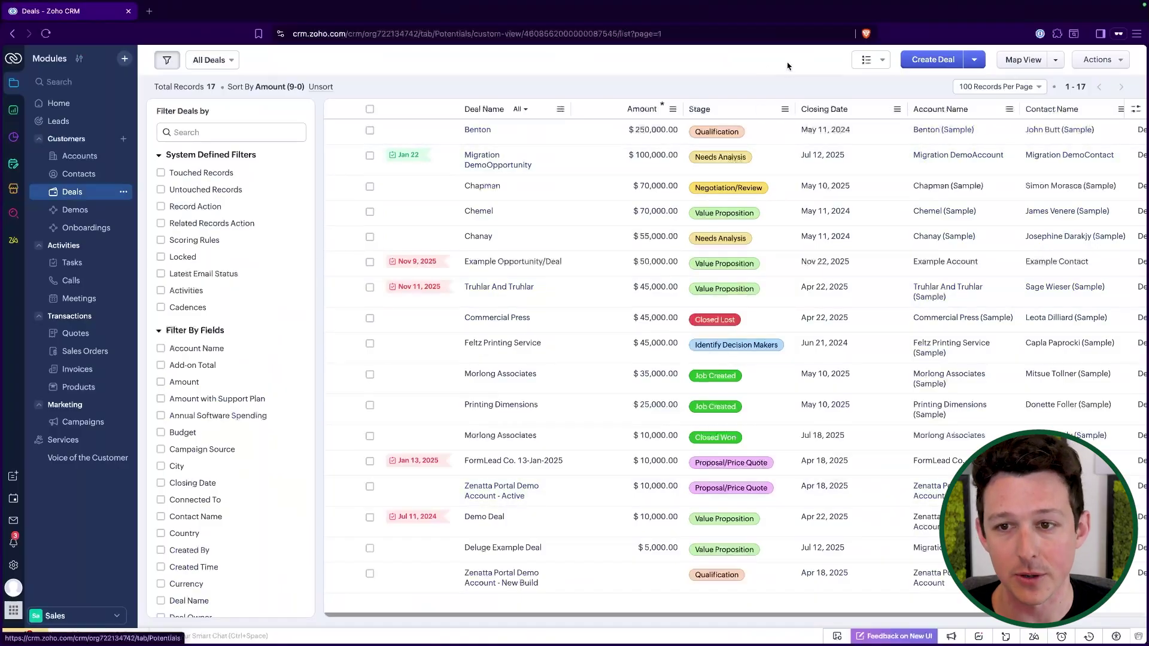
- Show the deals as a Kanban stage board, scroll across its columns, and drag the FormLead card between stages
left_click(870, 60)
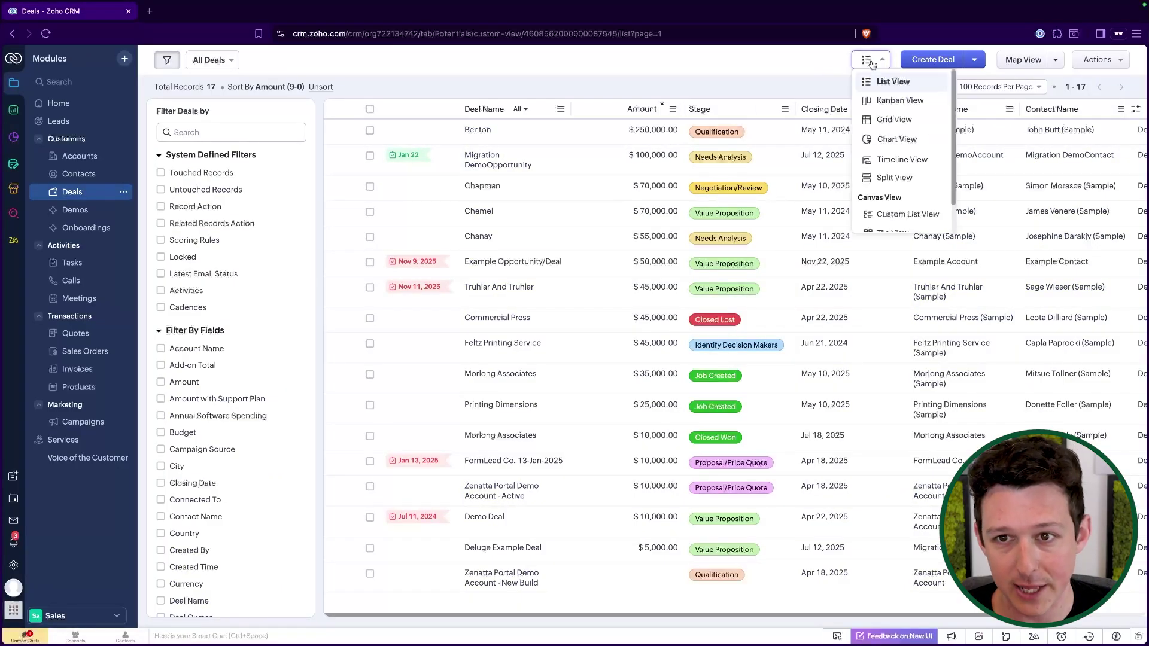
left_click(881, 98)
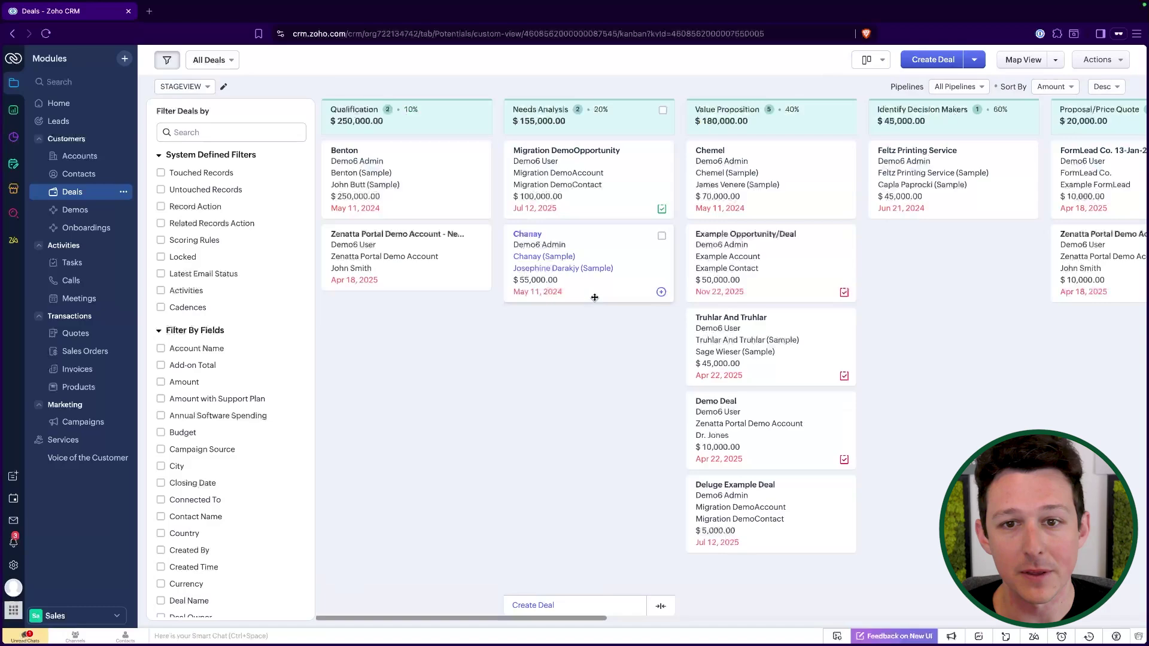
scroll(753, 333, "right", 5)
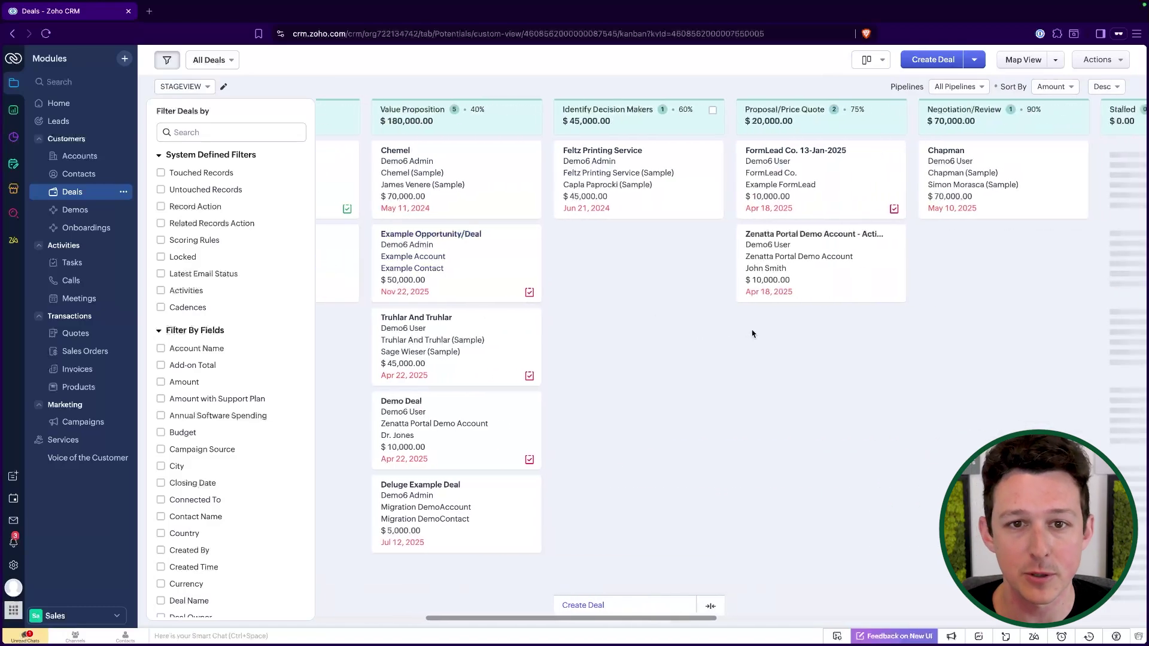
scroll(752, 333, "left", 5)
scroll(752, 333, "left", 1)
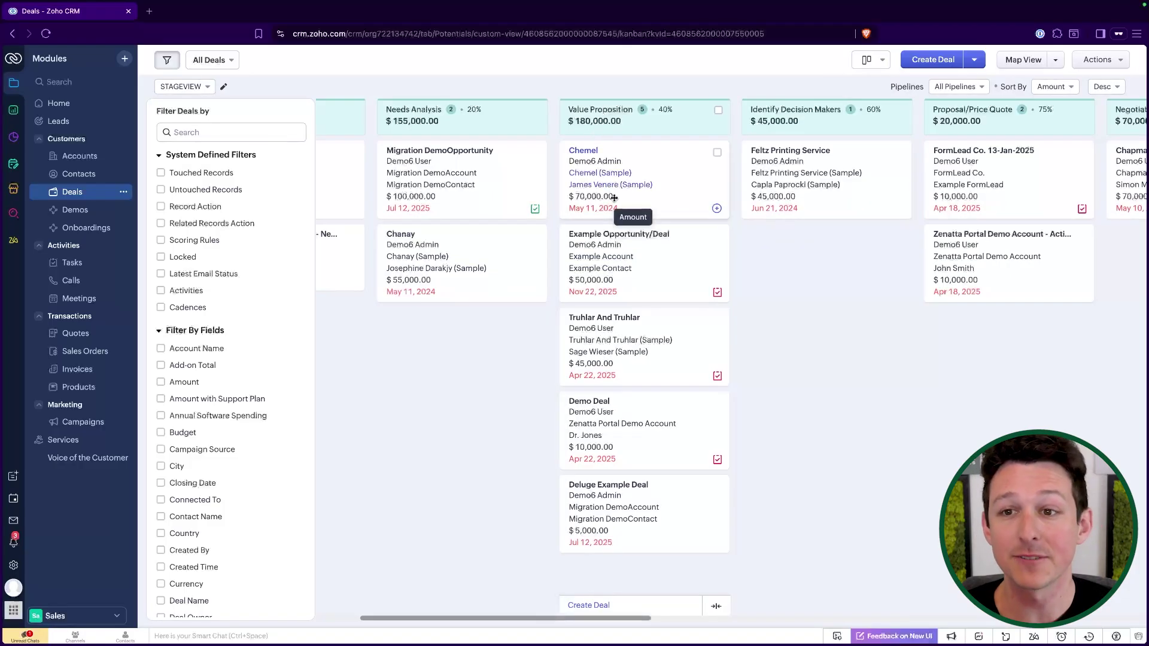
scroll(790, 308, "right", 3)
scroll(790, 308, "right", 1)
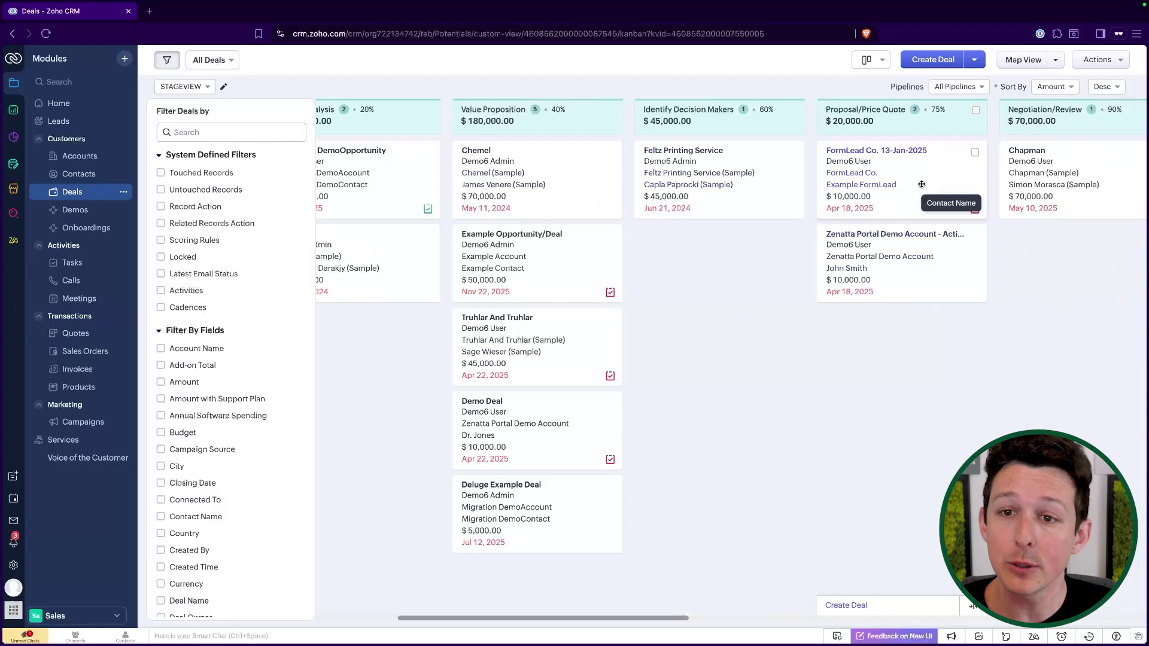
mouse_move(922, 180)
left_mouse_down()
mouse_move(880, 269)
mouse_move(932, 160)
left_mouse_up()
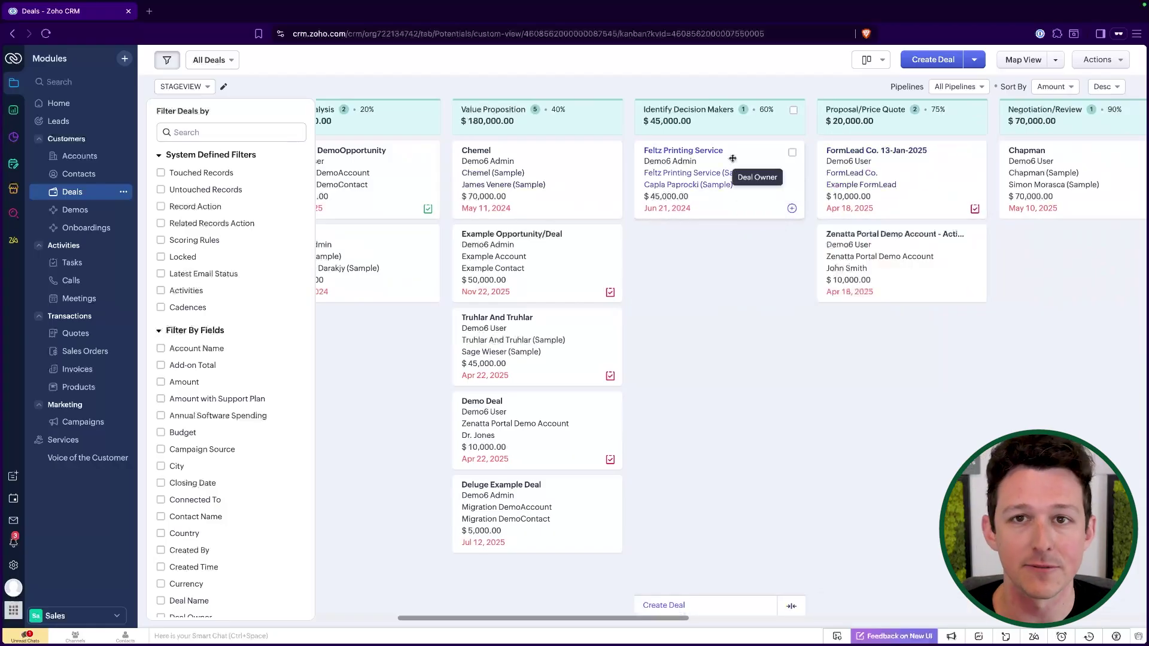
- Check the Feltz Printing Service deal's stage and 60% probability, then return to the stage board
left_click(699, 153)
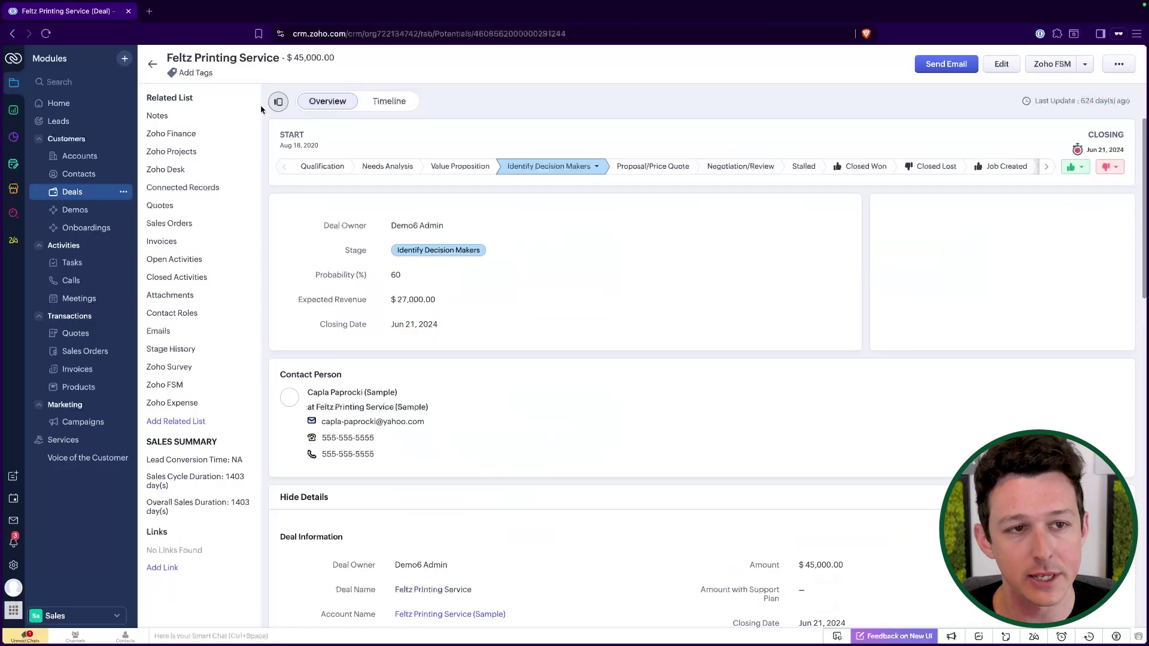
left_click(153, 64)
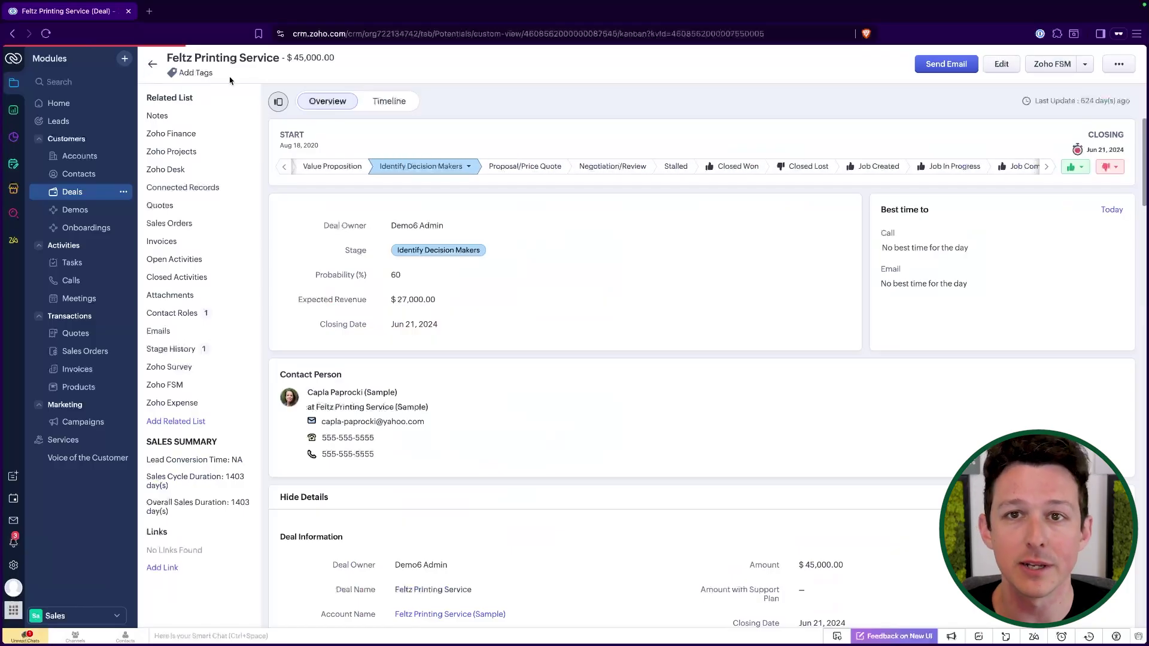
left_click(867, 61)
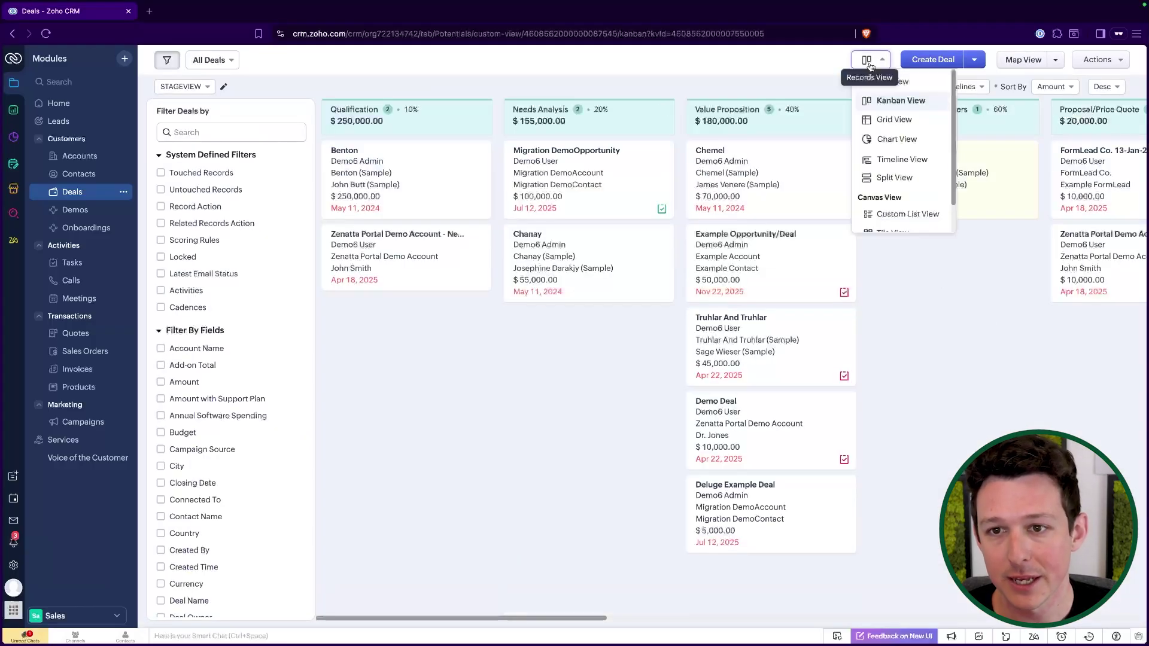
- Show the deals on a timeline, scrolled back to November 2025 with Example Opportunity/Deal's 82-day bar
left_click(886, 159)
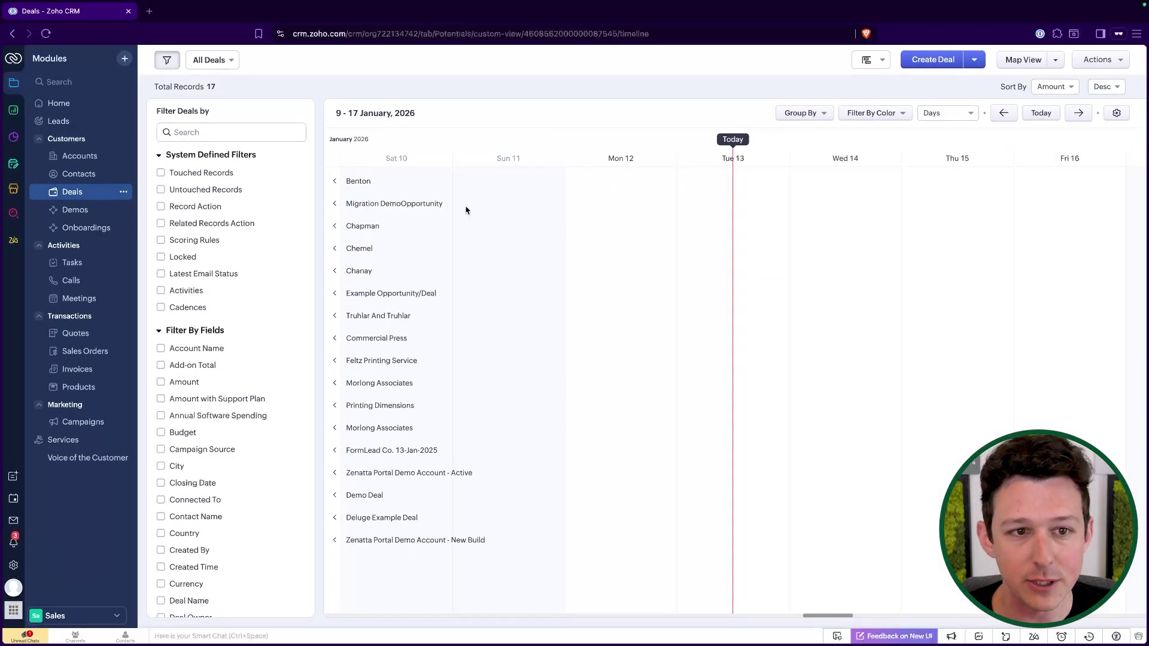
scroll(732, 312, "left", 10)
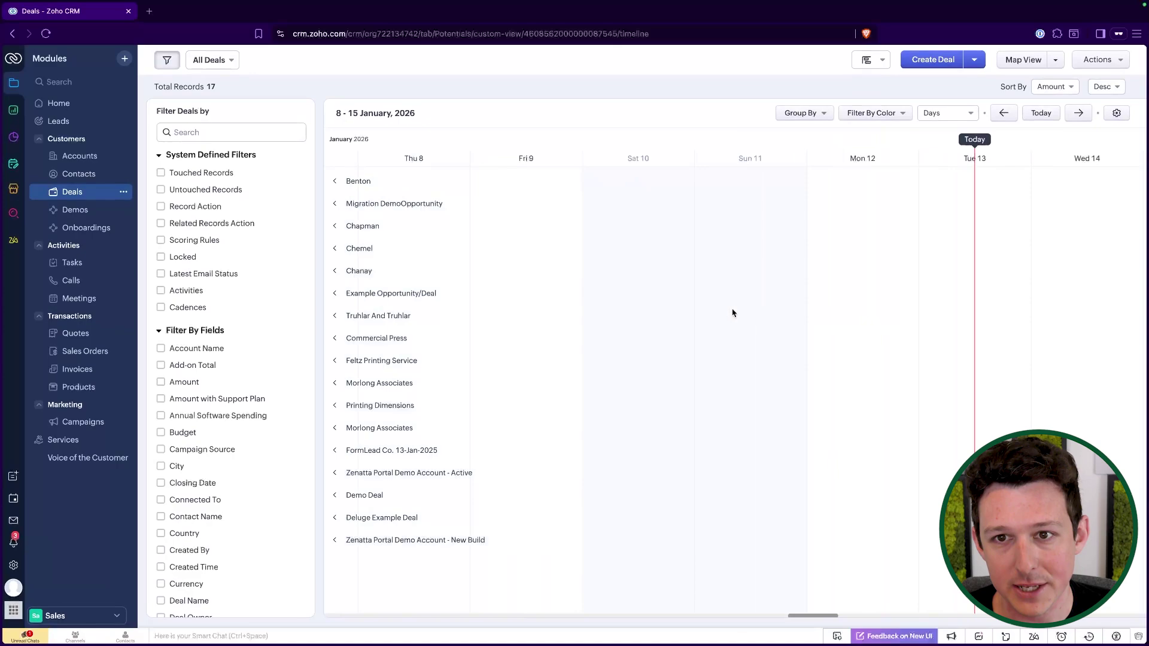
scroll(733, 313, "left", 15)
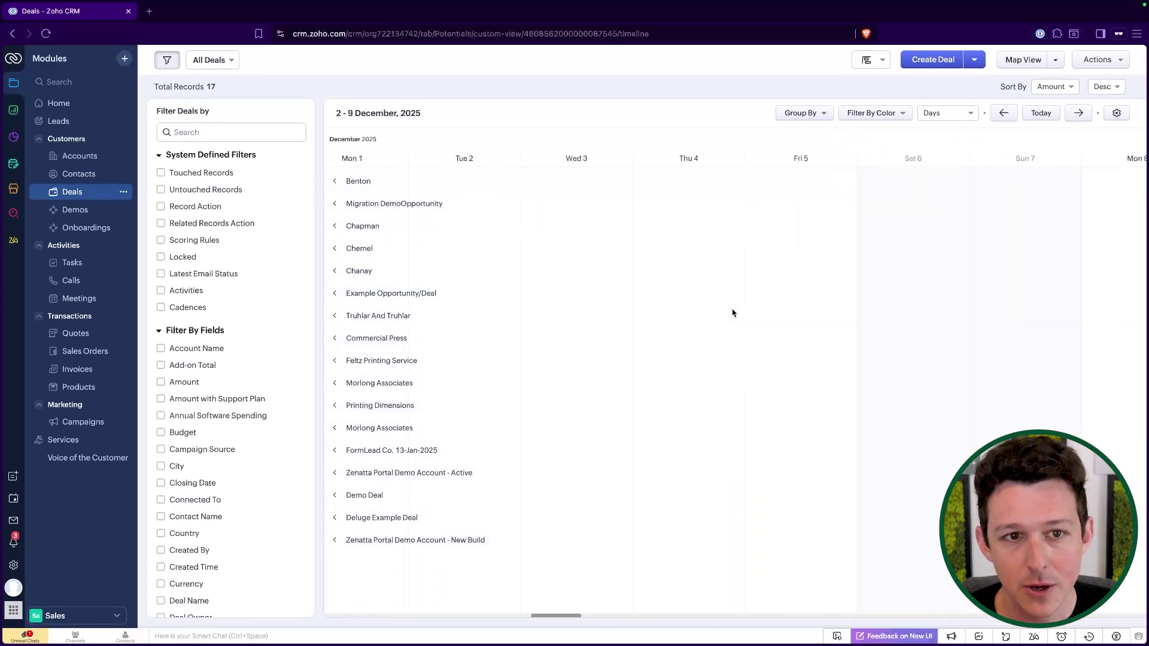
scroll(732, 313, "left", 8)
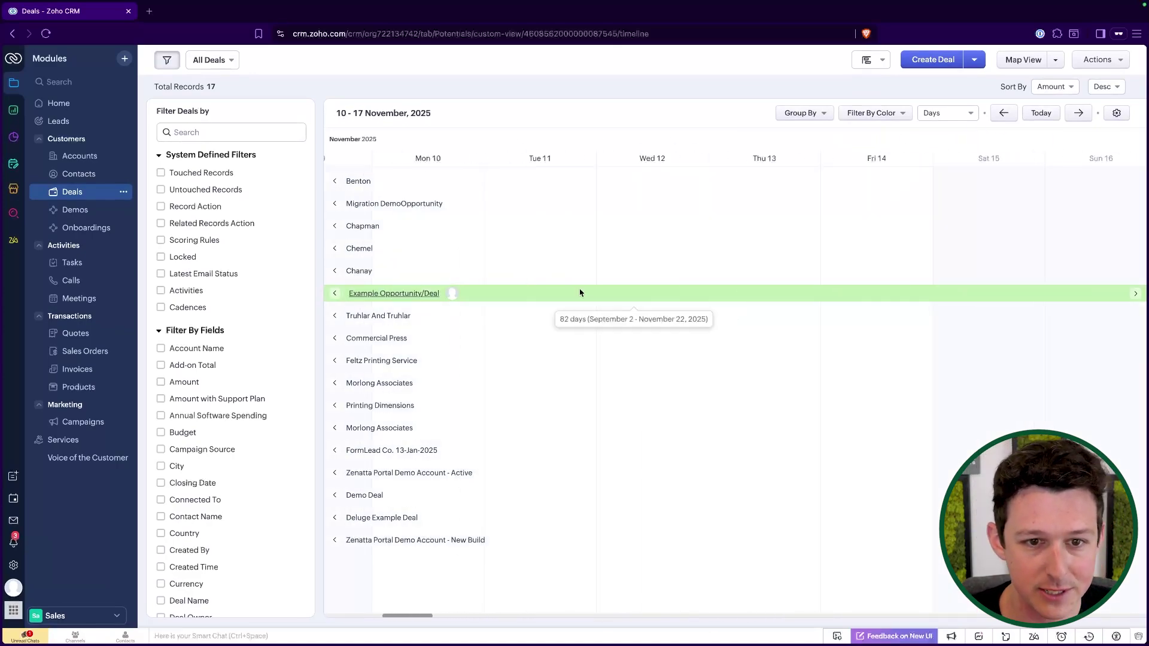
mouse_move(622, 295)
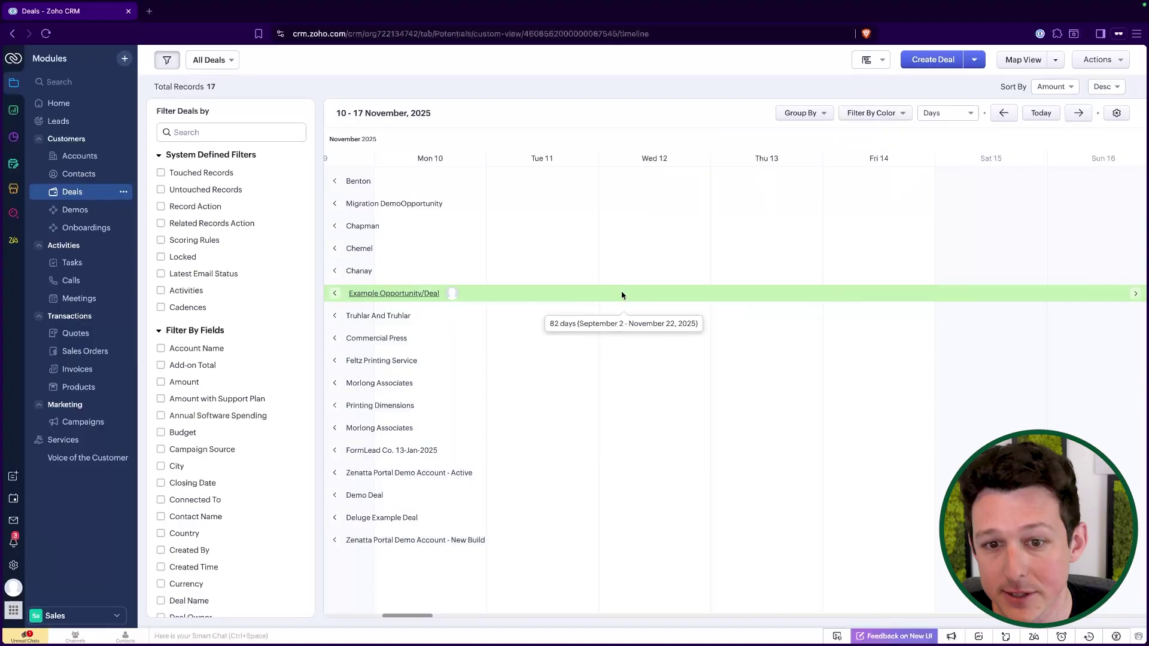
- Switch the deals to List View, showing all 17 records
left_click(871, 60)
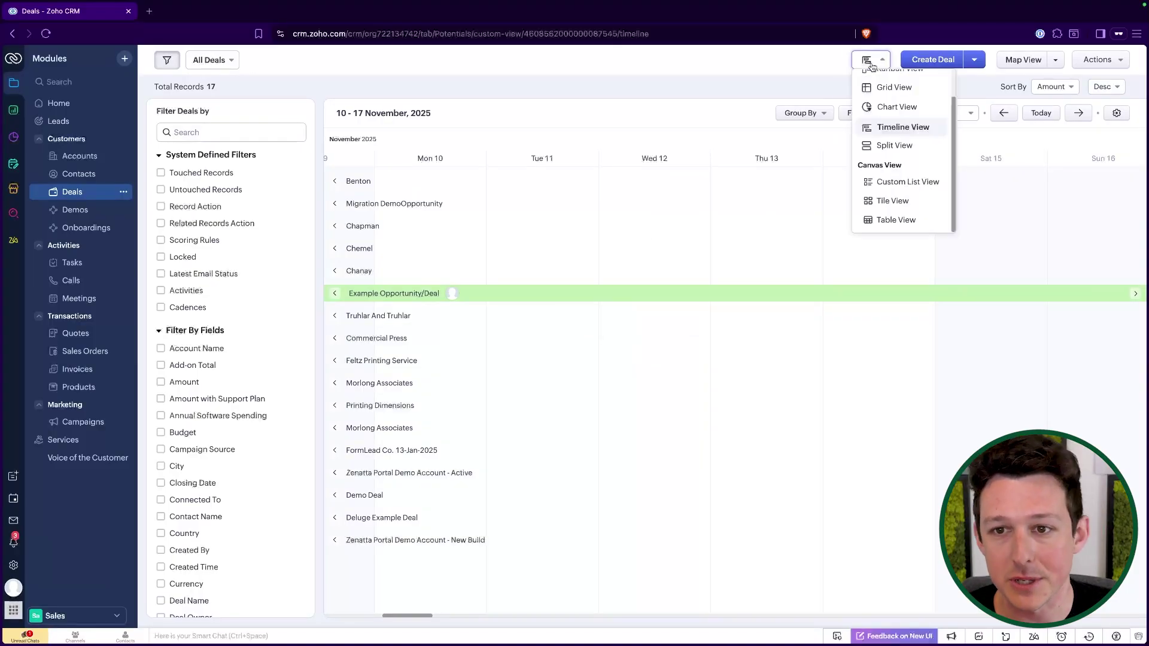
scroll(880, 143, "up", 2)
left_click(893, 79)
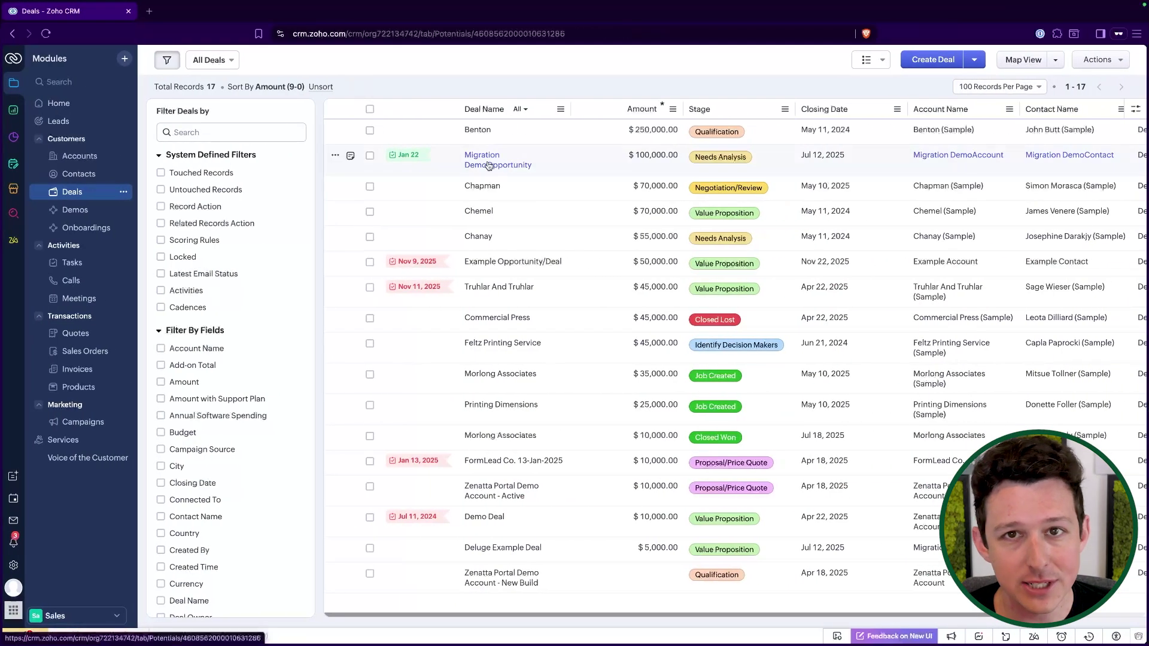
- Open the Migration DemoOpportunity deal, then advance the slides to Reporting & Visibility, page 8 of 13
left_click(487, 163)
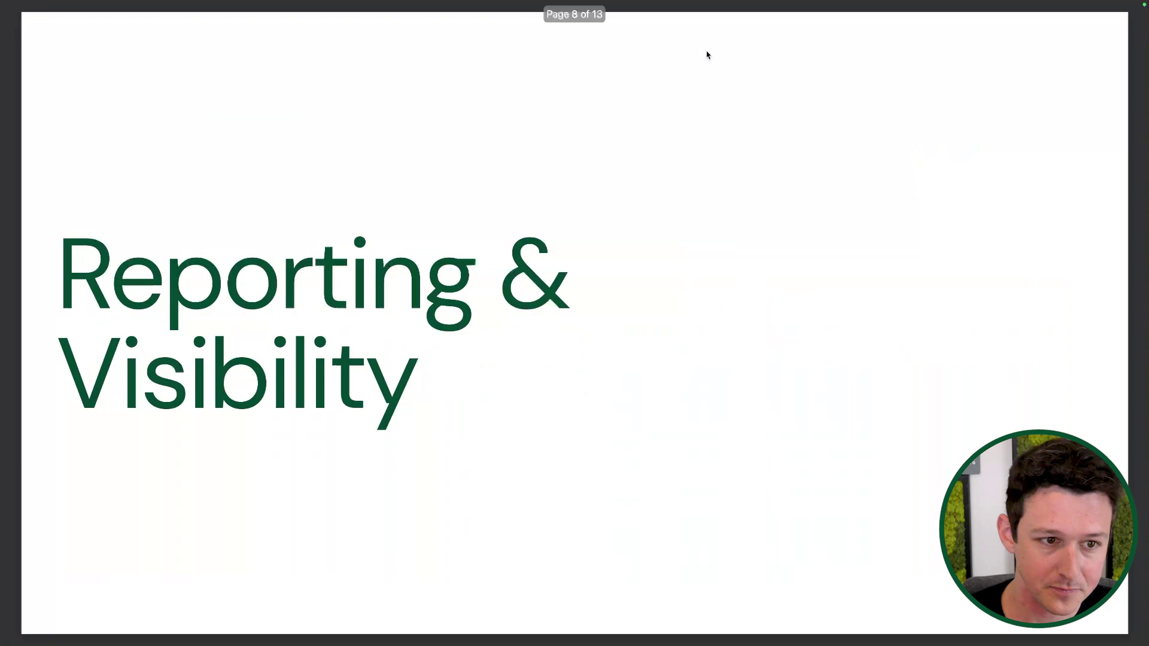
key("Right")
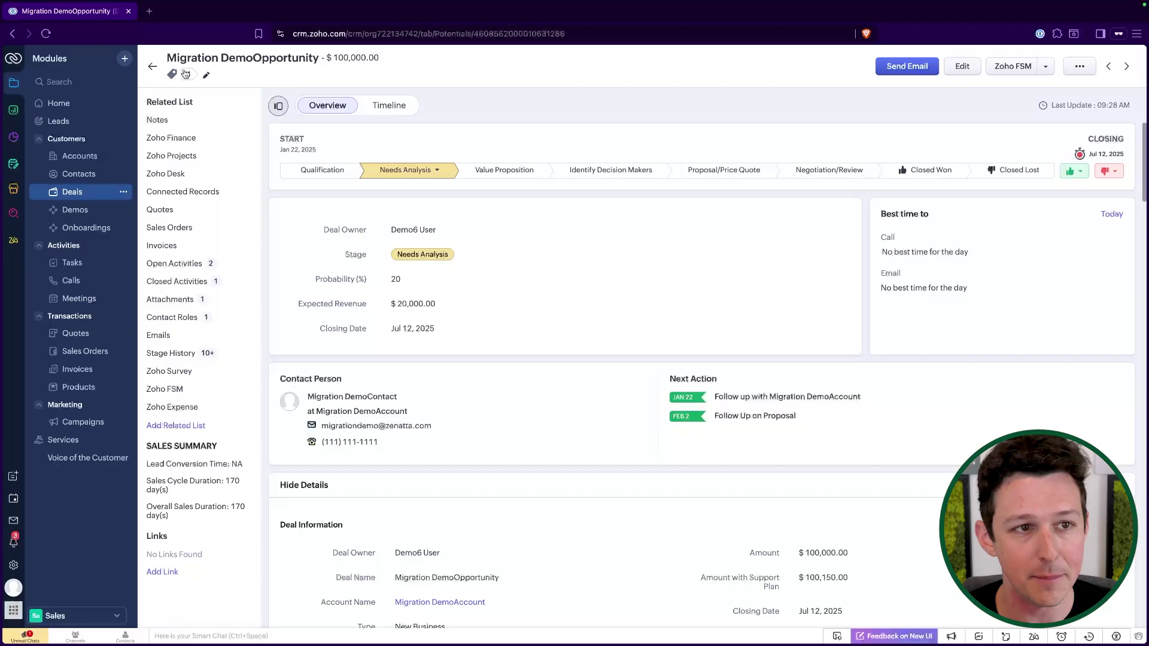
- Go back to Deals, then browse the Deal Insights dashboard's Deals by Stages funnel and Amount by Stage chart
left_click(151, 70)
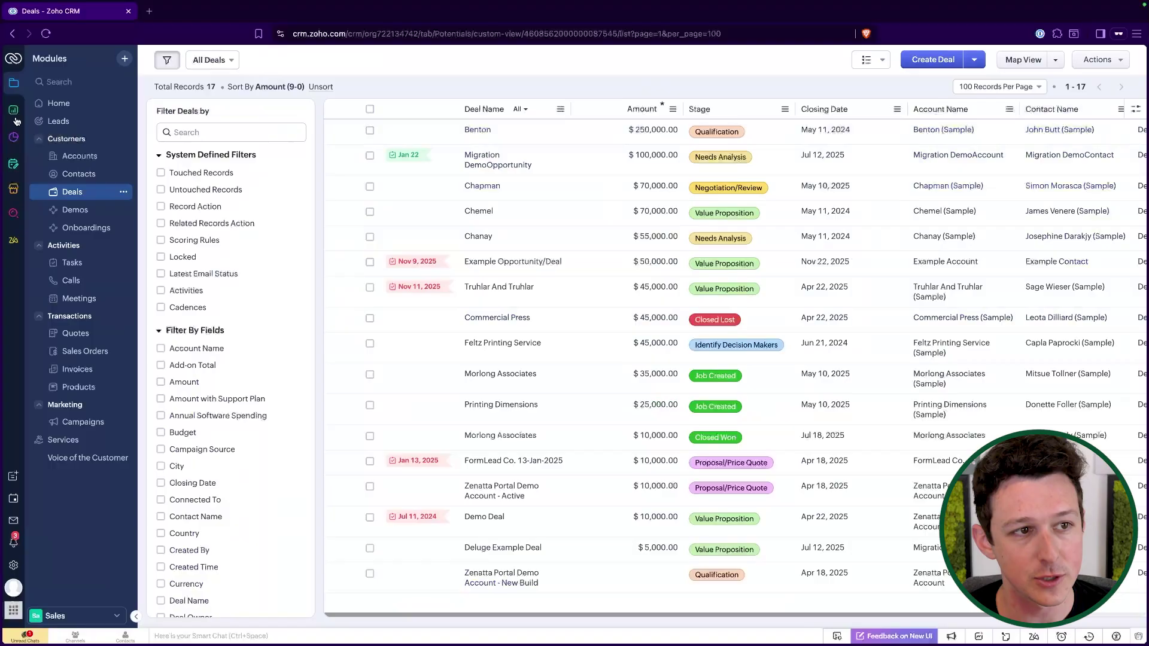
left_click(13, 137)
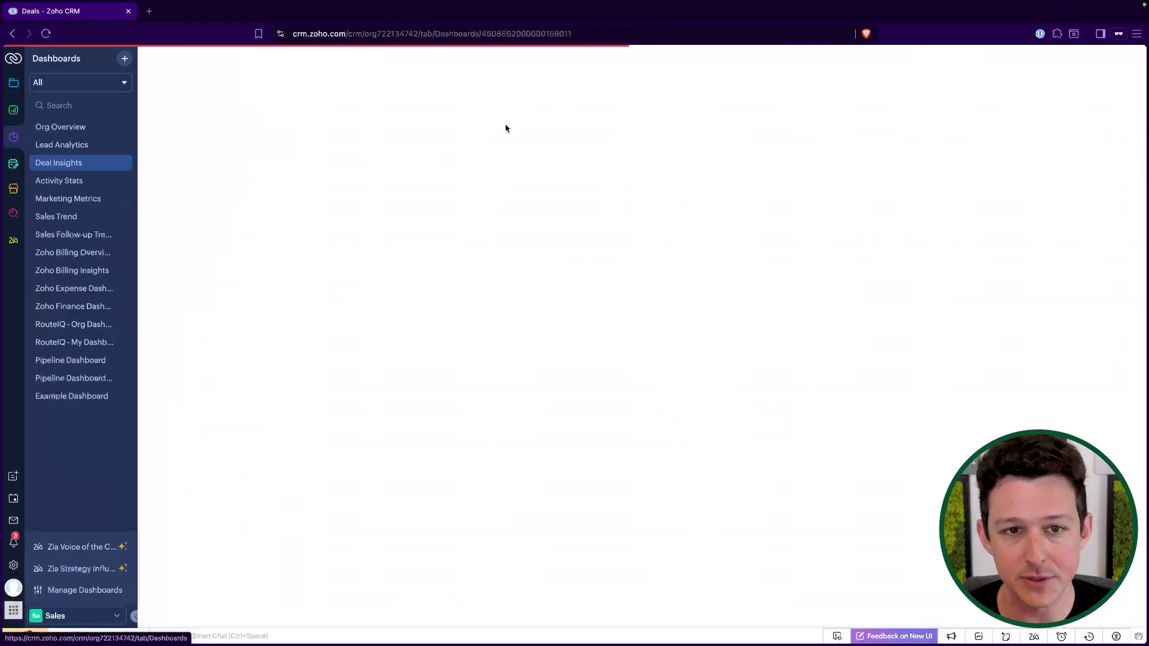
scroll(720, 210, "down", 2)
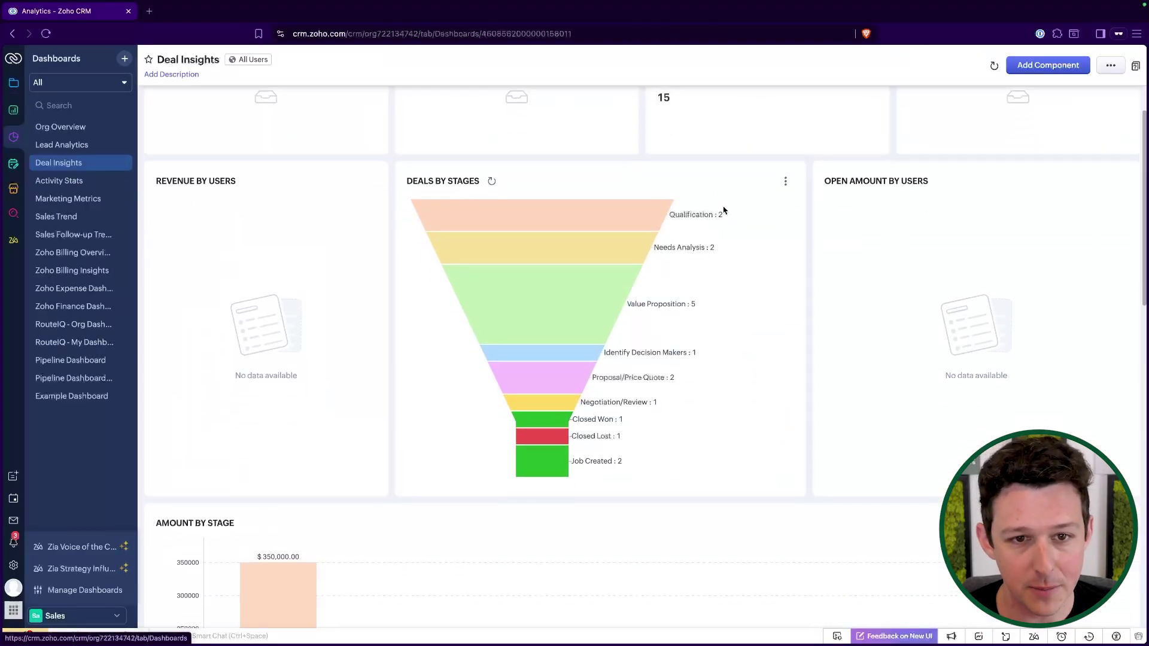
mouse_move(608, 311)
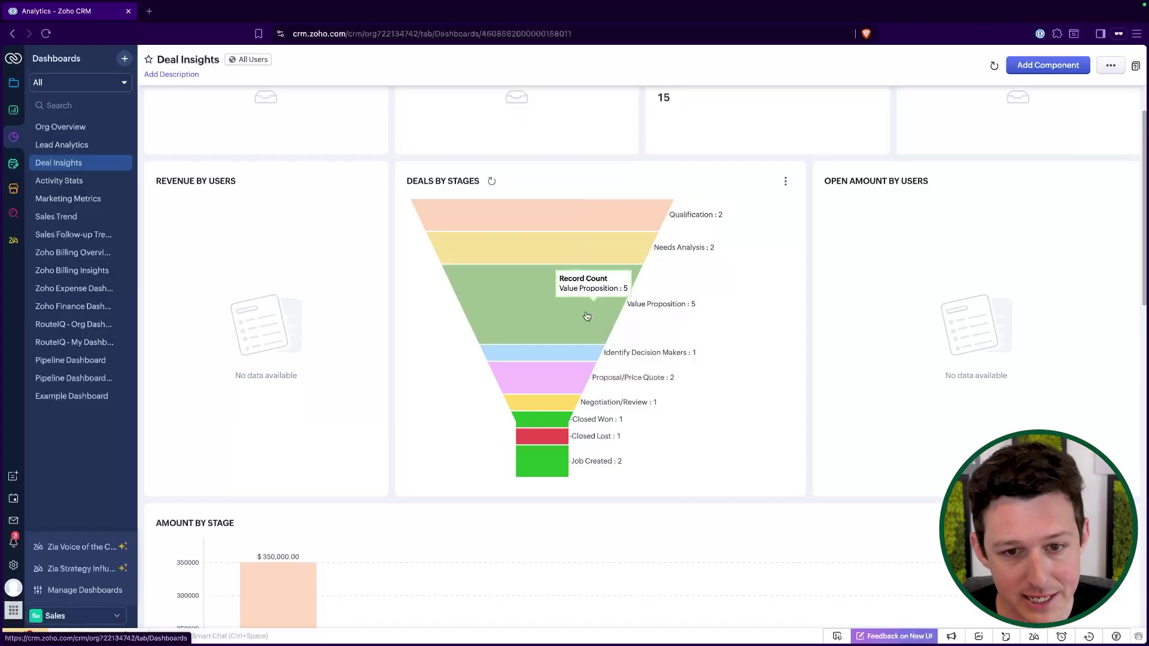
mouse_move(550, 428)
scroll(587, 275, "up", 2)
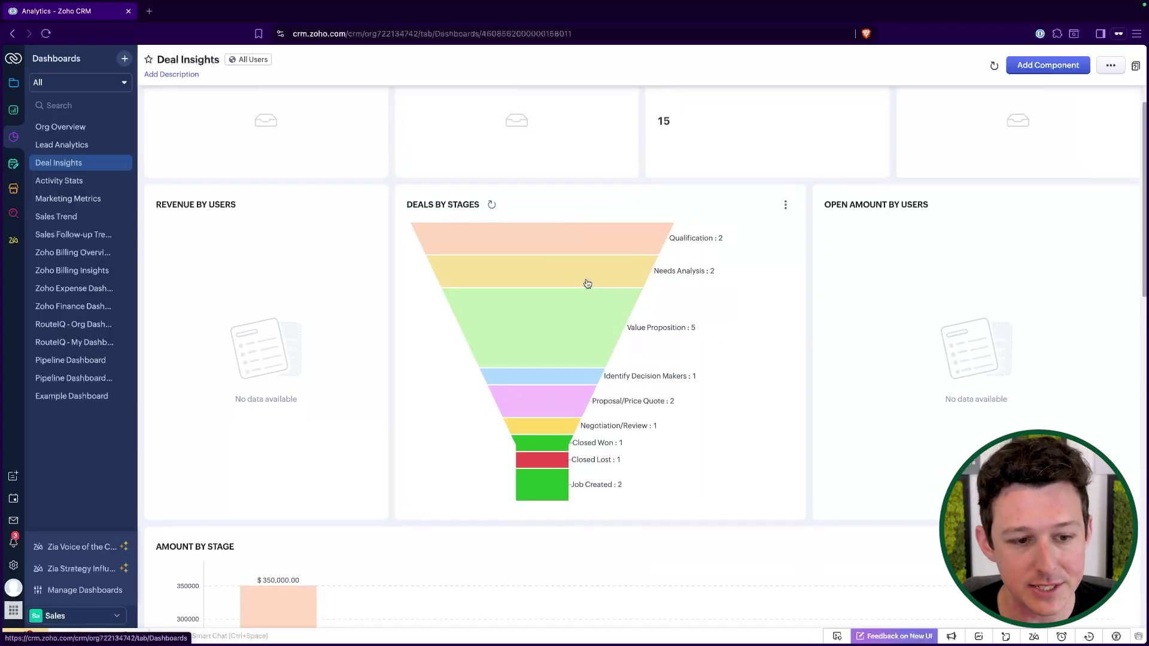
mouse_move(653, 290)
scroll(688, 299, "down", 7)
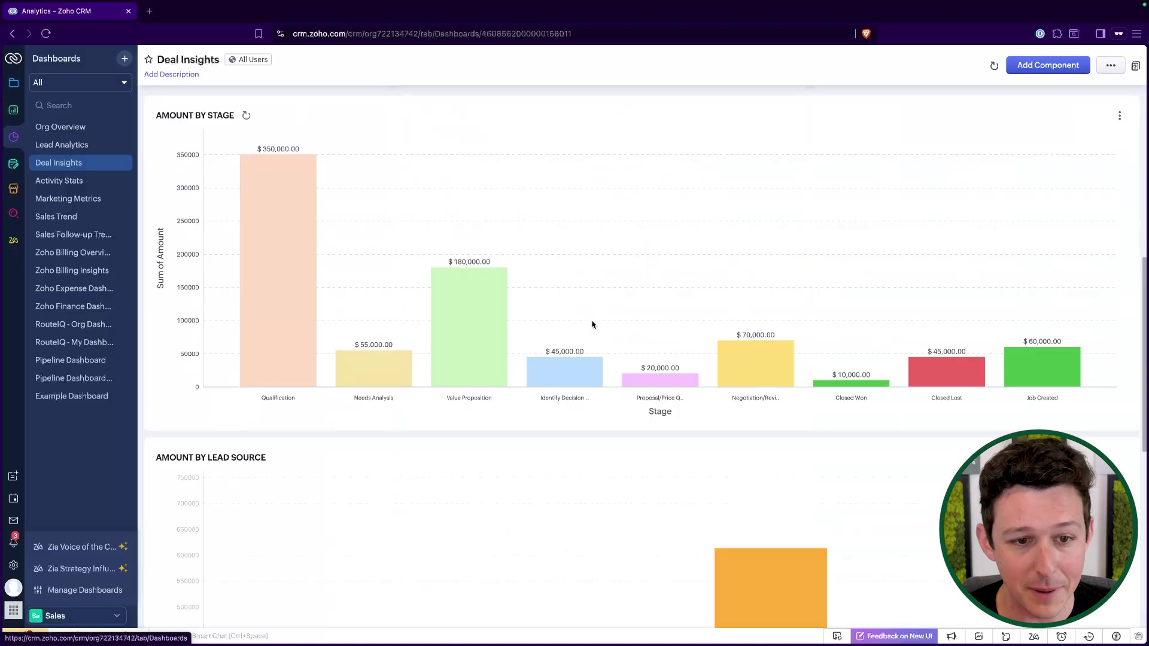
scroll(538, 223, "up", 5)
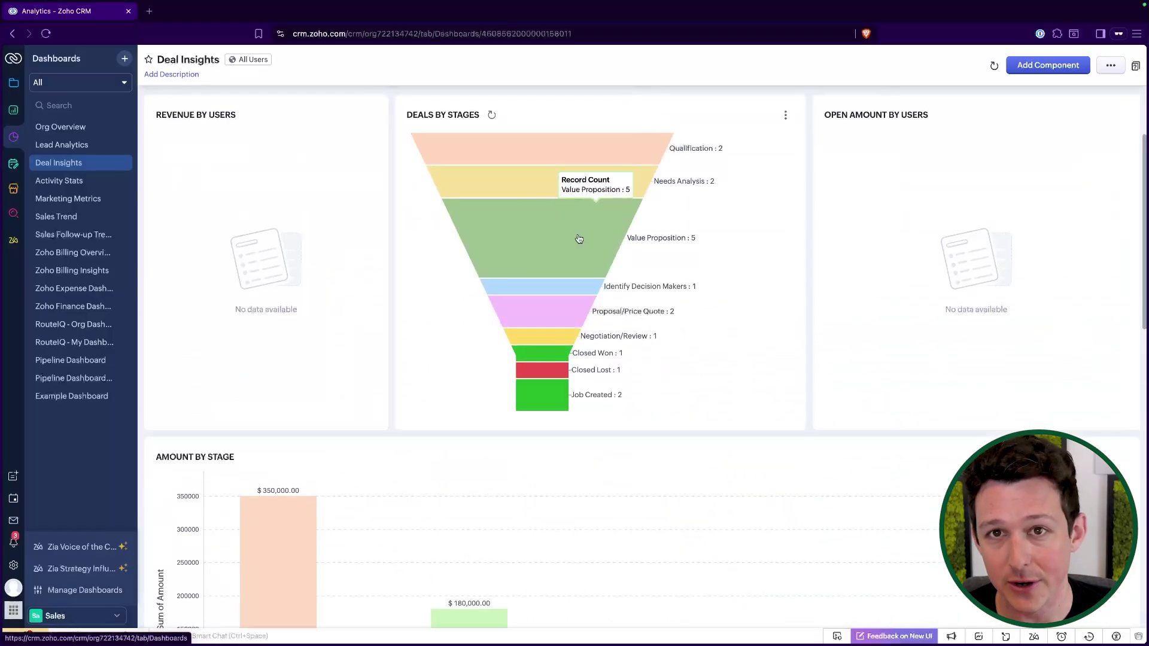
scroll(603, 353, "down", 4)
mouse_move(278, 327)
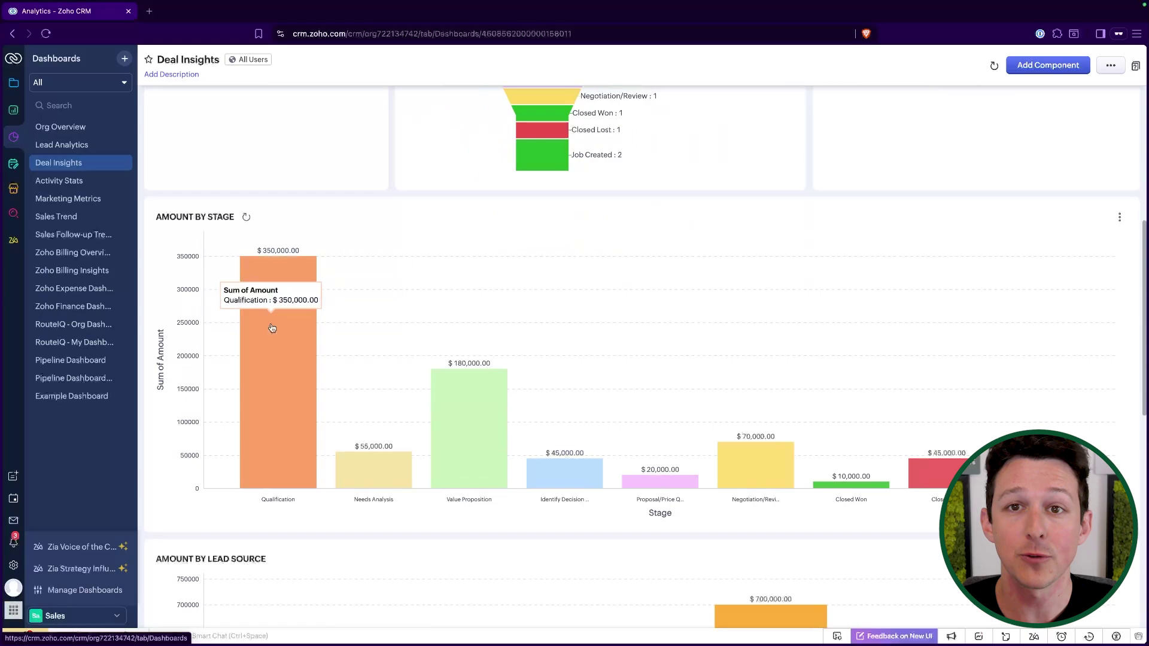
scroll(273, 326, "down", 4)
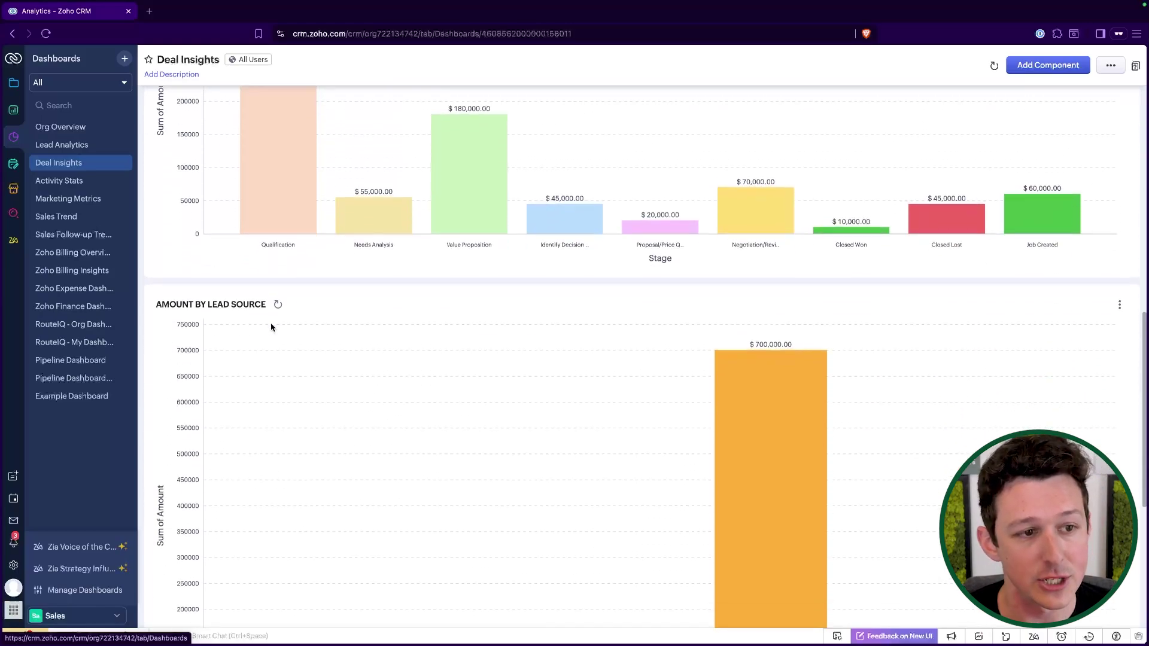
scroll(272, 326, "up", 8)
- Open the Open Pipeline Report from Deal Reports and review its stage funnel and $790,000 deal table
left_click(13, 111)
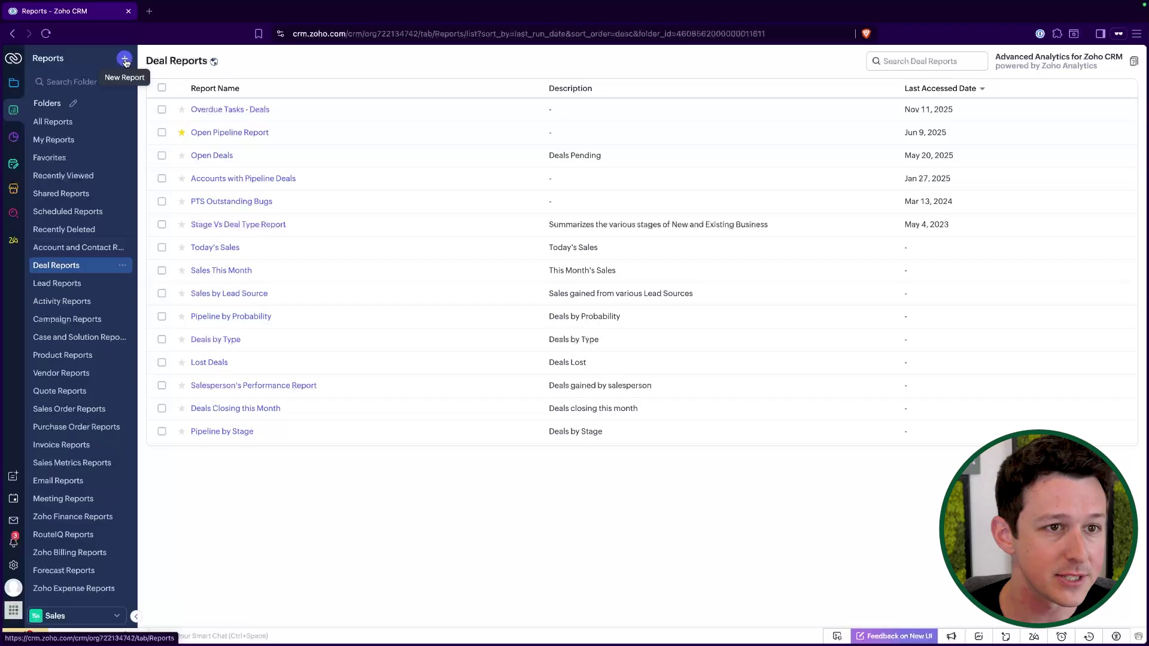
left_click(239, 132)
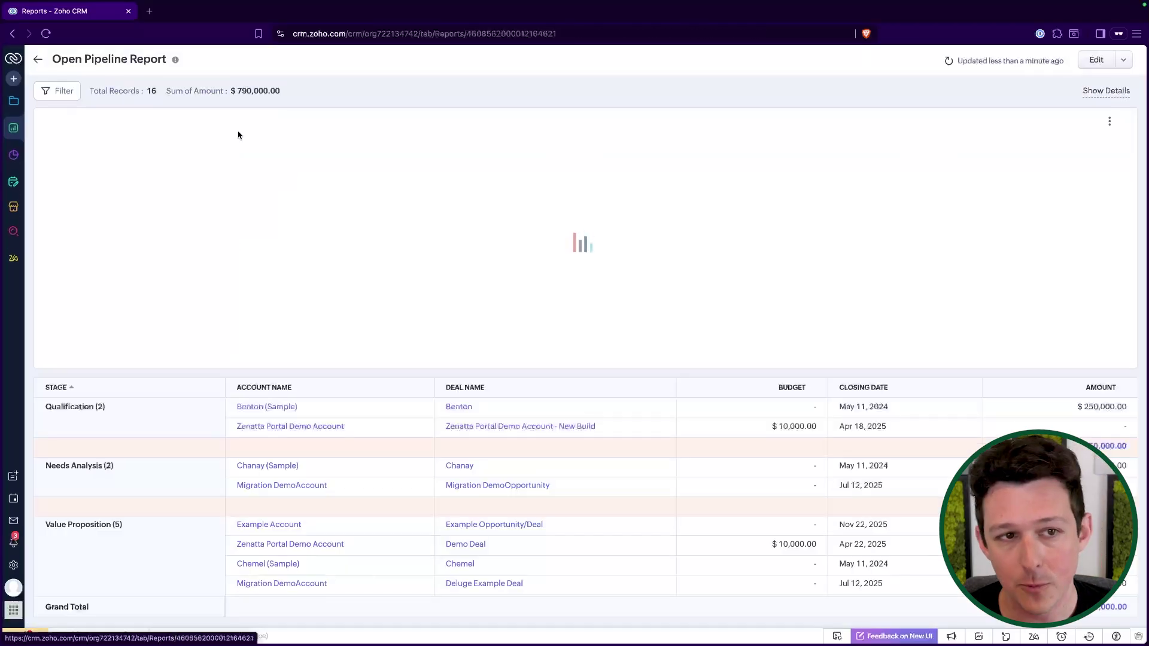
scroll(548, 296, "down", 2)
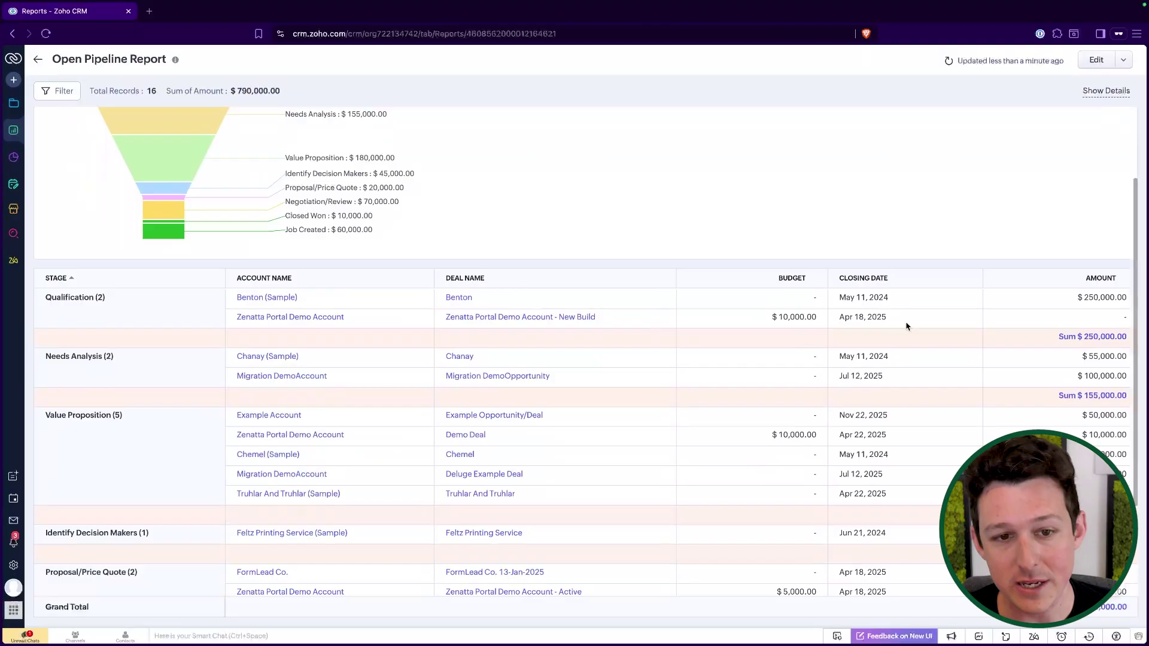
scroll(834, 225, "up", 1)
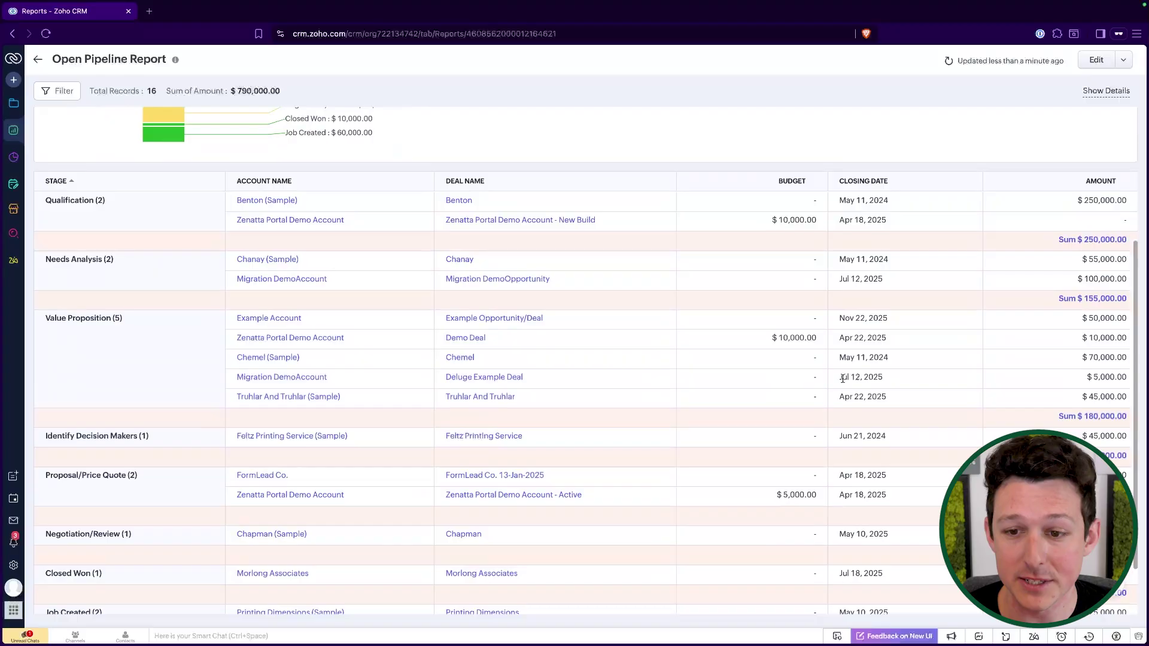
left_click_drag(888, 376, 843, 349)
left_click(804, 146)
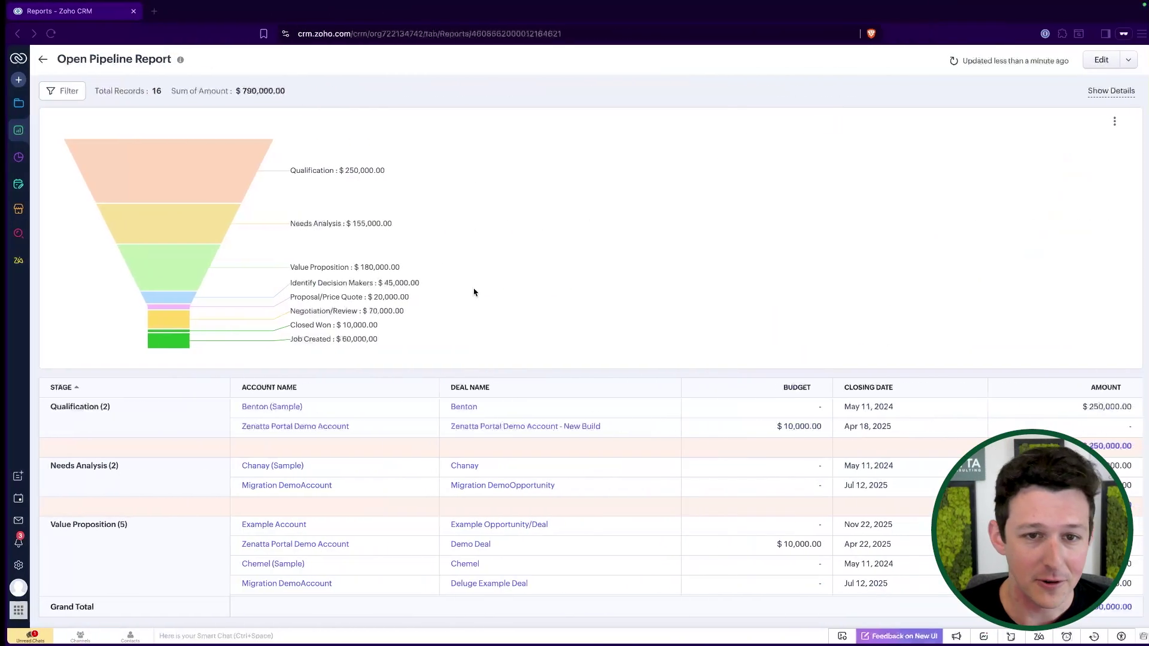
- Leave the report for Deal Insights, reviewing the funnel peaking at Value Proposition (5 deals) and Amount by Stage
left_click(58, 91)
left_click(36, 90)
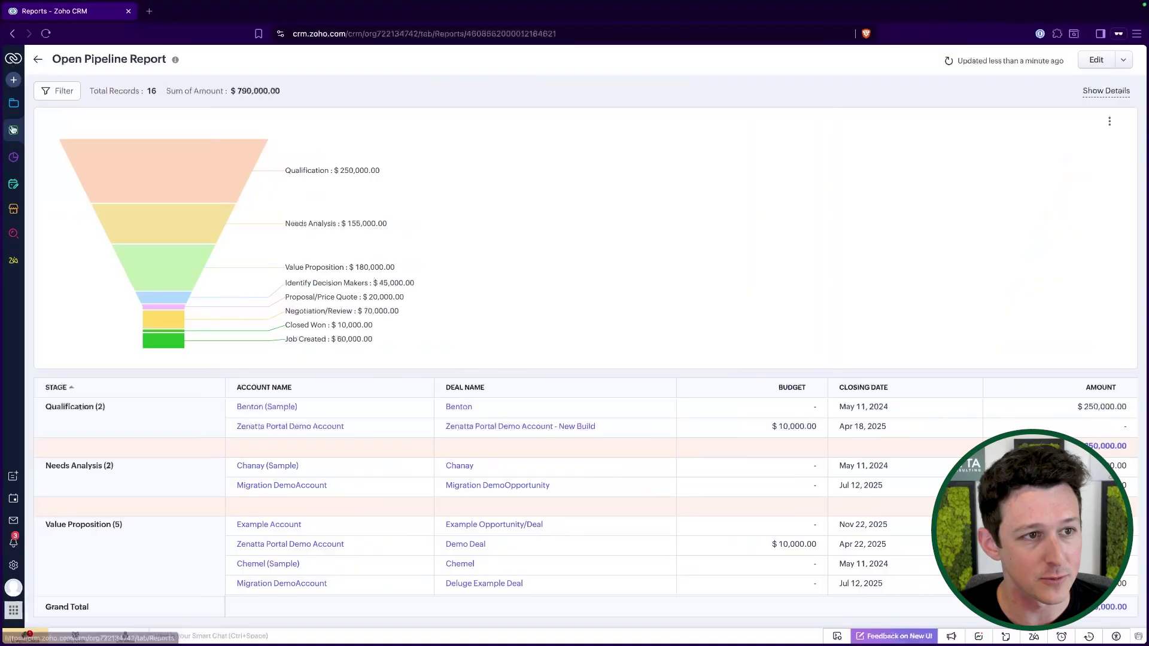
left_click(13, 157)
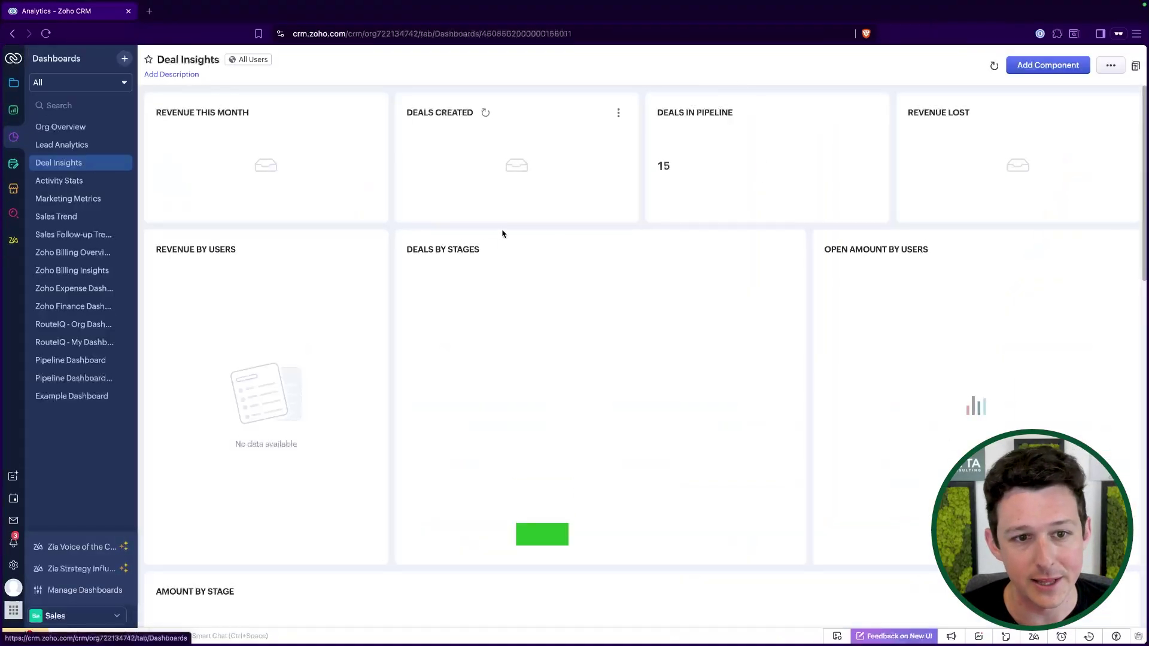
scroll(526, 239, "down", 1)
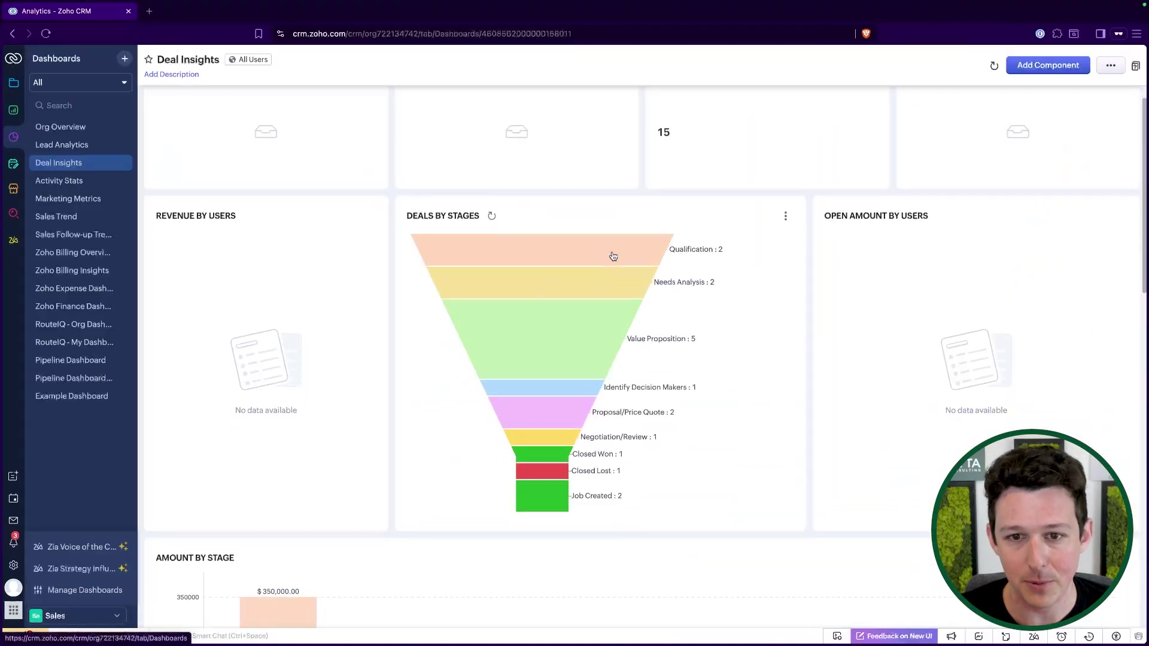
scroll(615, 251, "down", 1)
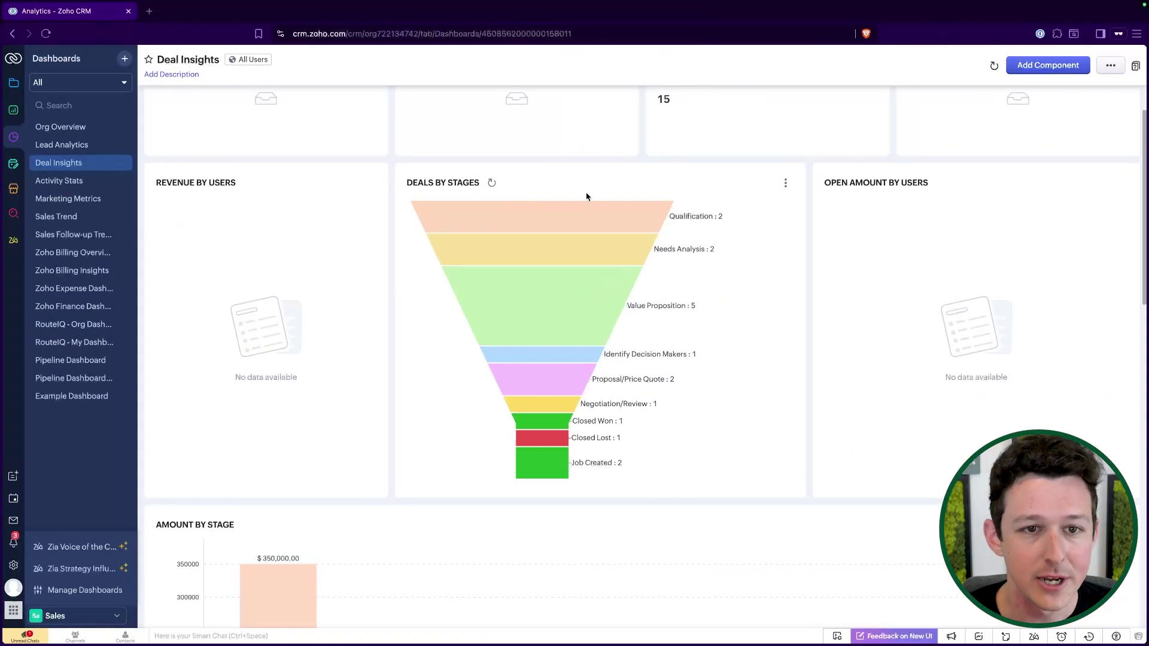
scroll(721, 284, "down", 5)
scroll(721, 284, "up", 3)
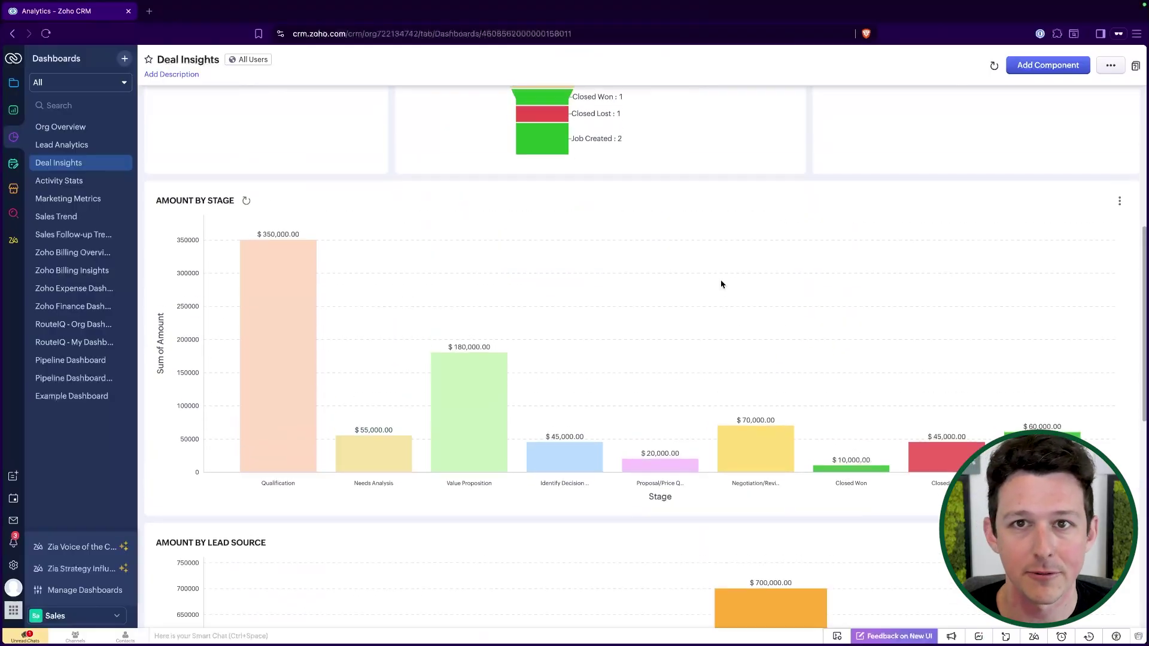
scroll(721, 284, "up", 3)
scroll(721, 284, "down", 4)
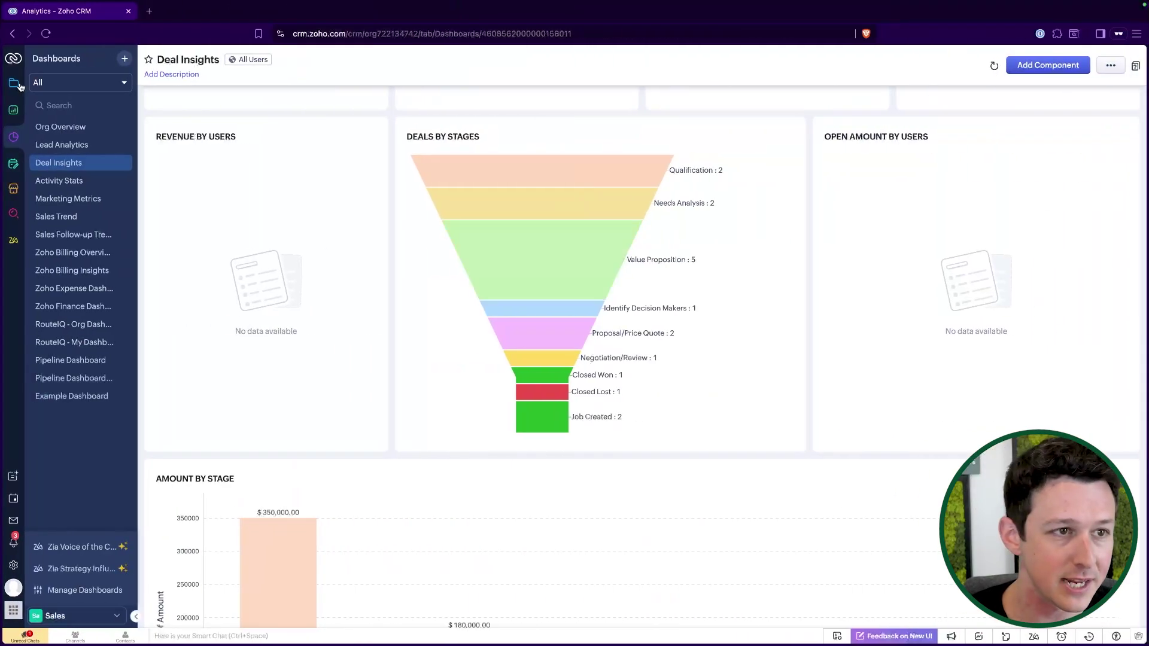
- Open the Deals list and the Migration DemoOpportunity deal record
left_click(20, 86)
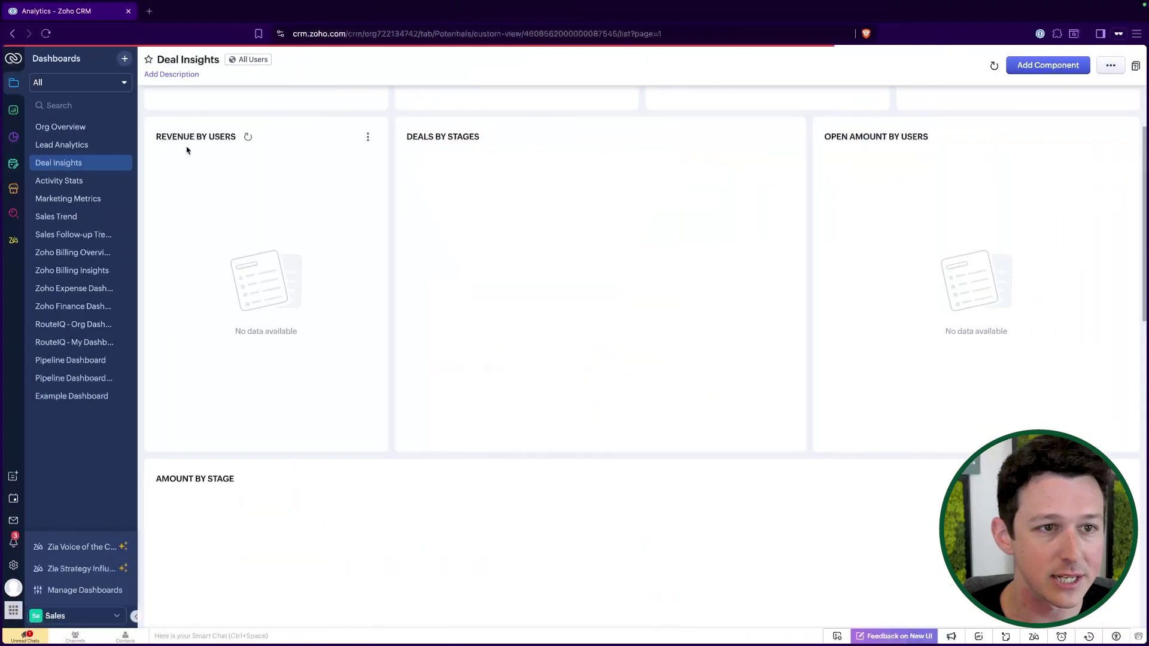
left_click(476, 159)
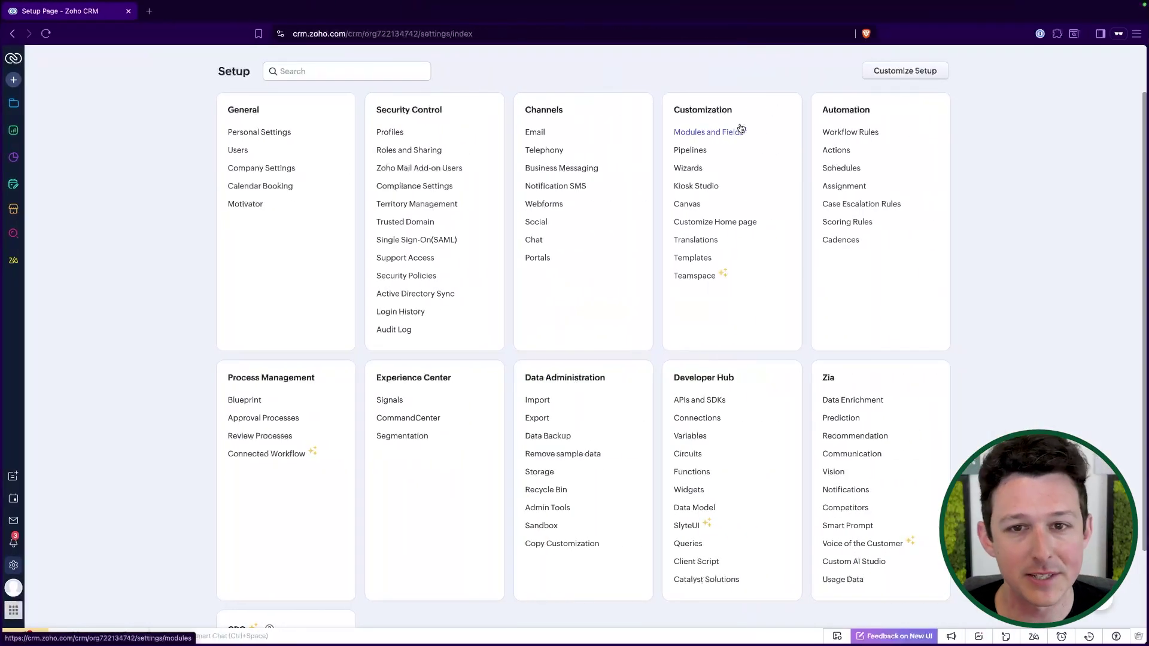
- In Modules and Fields, rename the Deals module to Policies with singular Policy and save
left_click(718, 138)
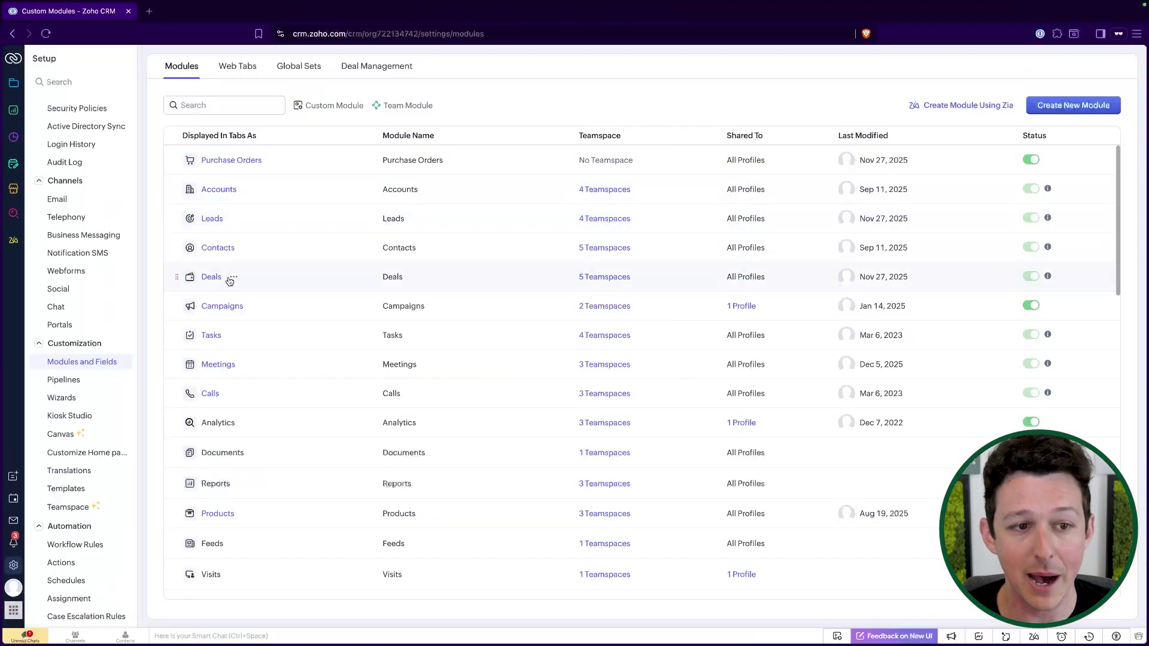
left_click(234, 278)
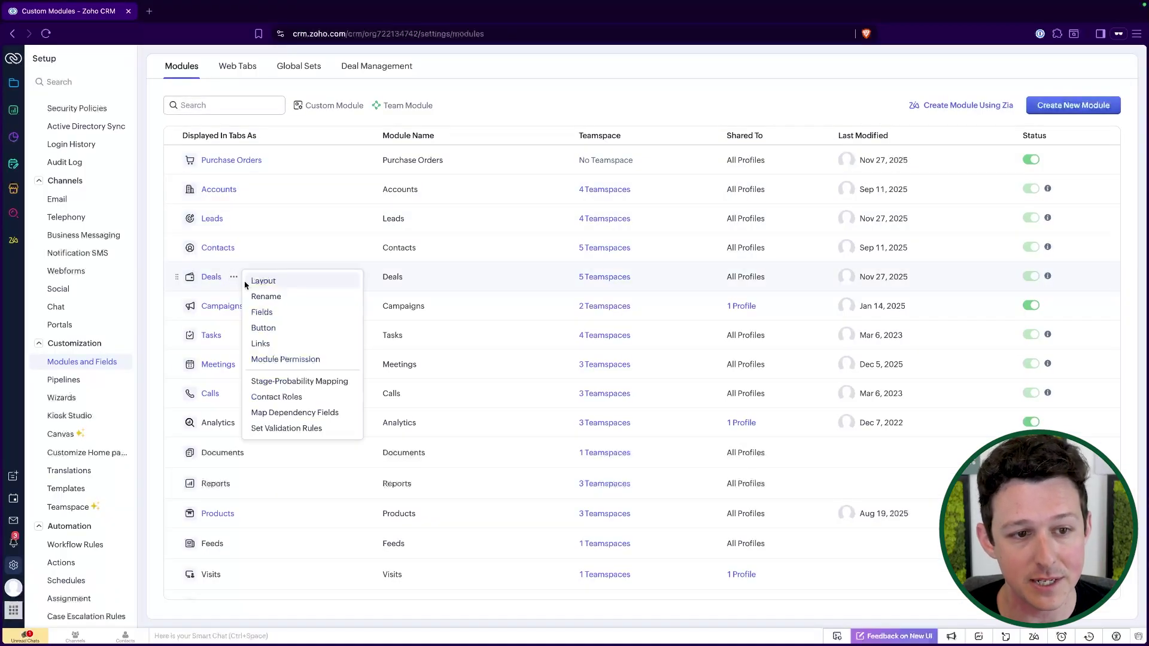
left_click(274, 298)
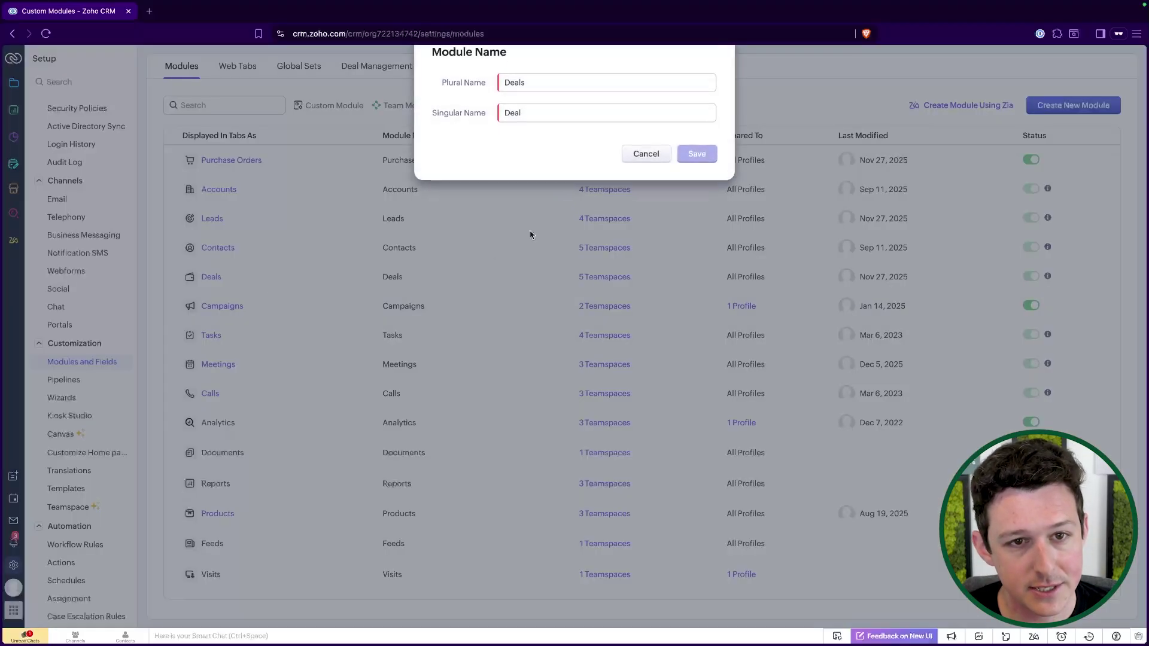
double_click(582, 95)
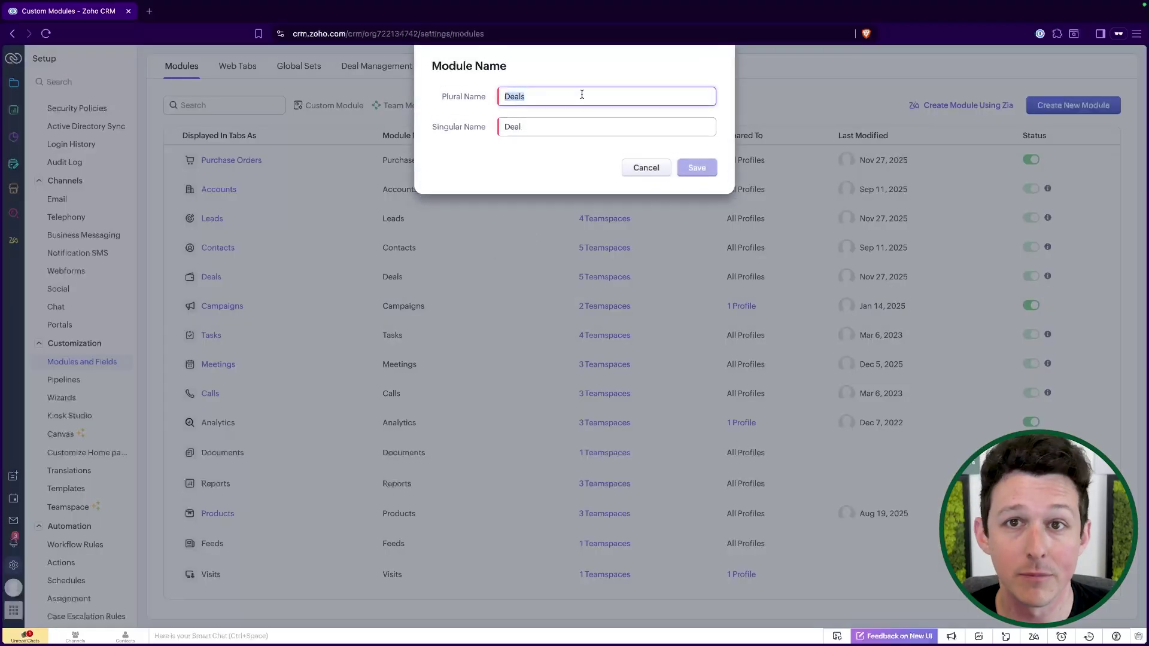
type("Policies")
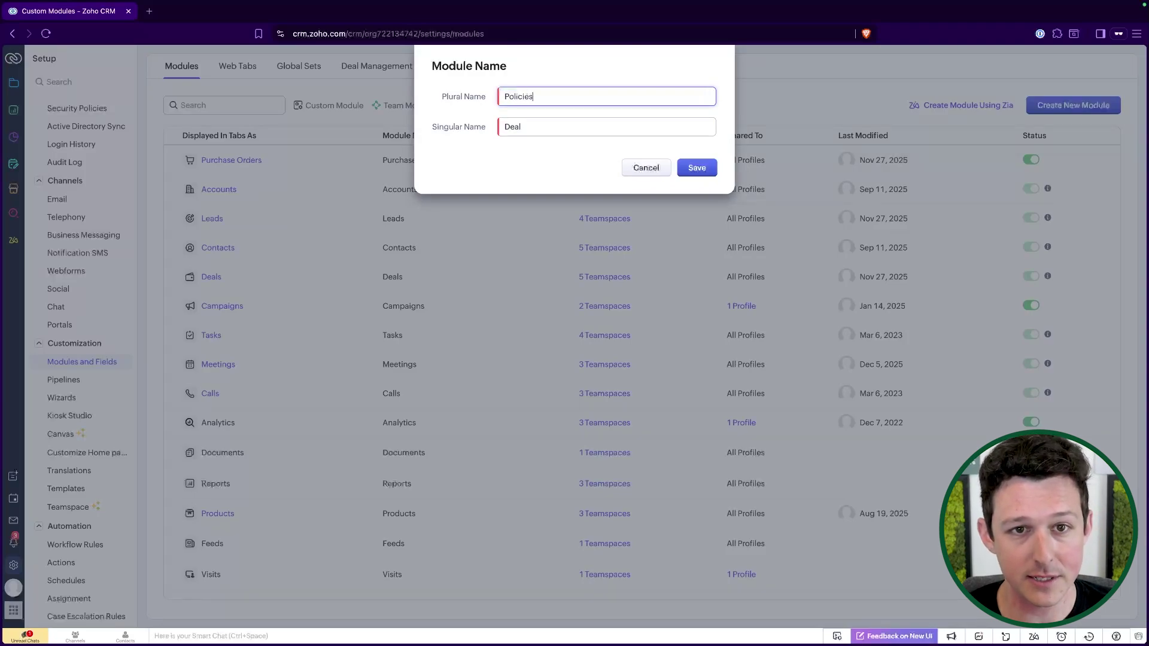
key("Tab")
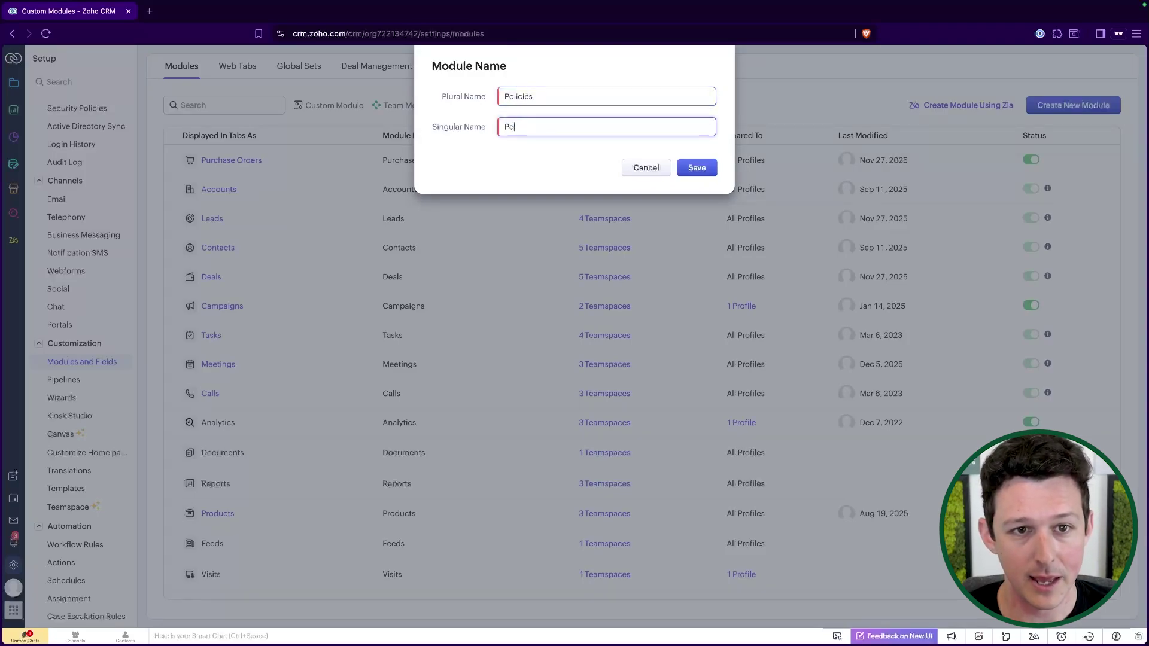
type("Policy")
left_click(703, 165)
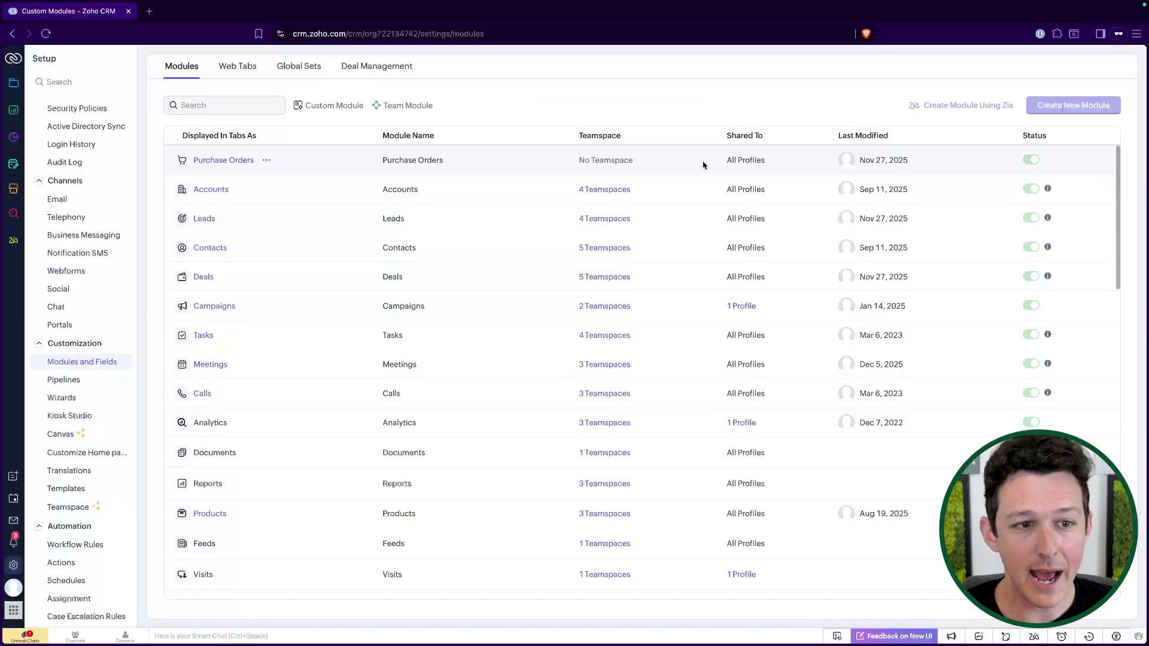
- View the 17-record Policies list, then return to Setup's Modules and Fields settings
left_click(15, 84)
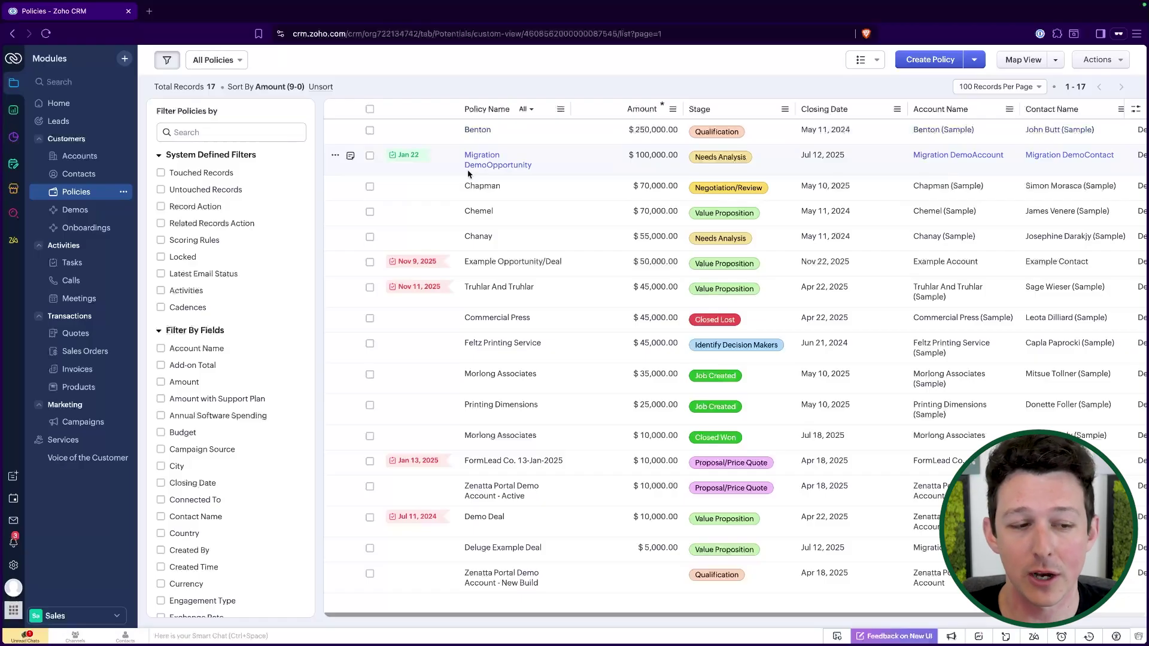
left_click(14, 566)
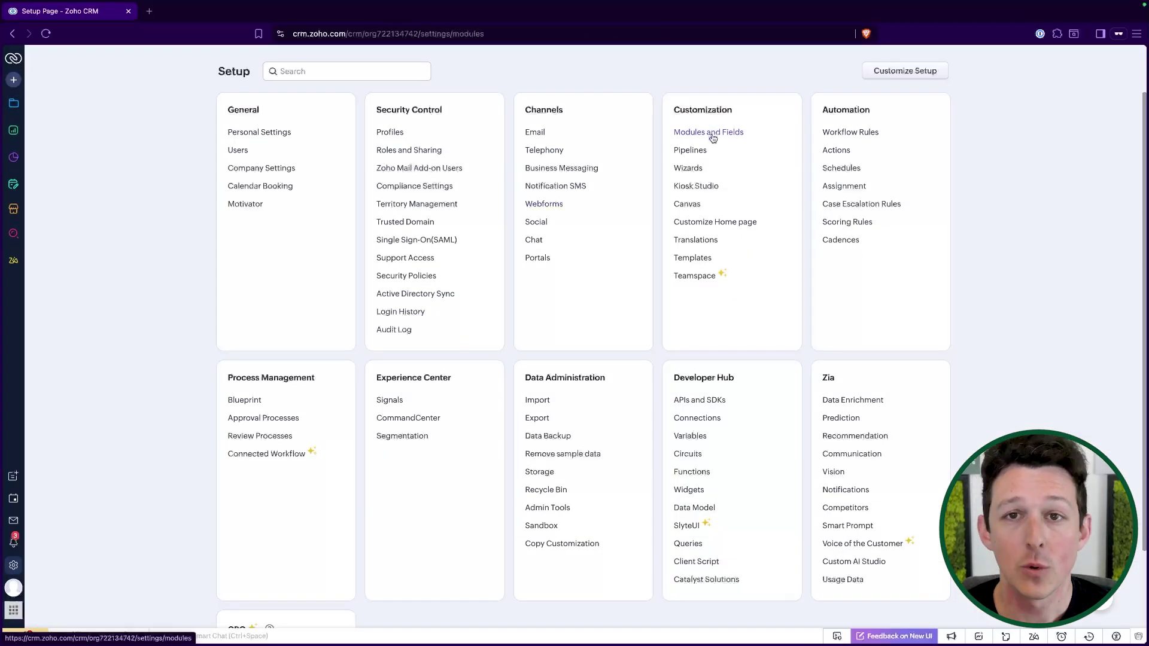
left_click(712, 134)
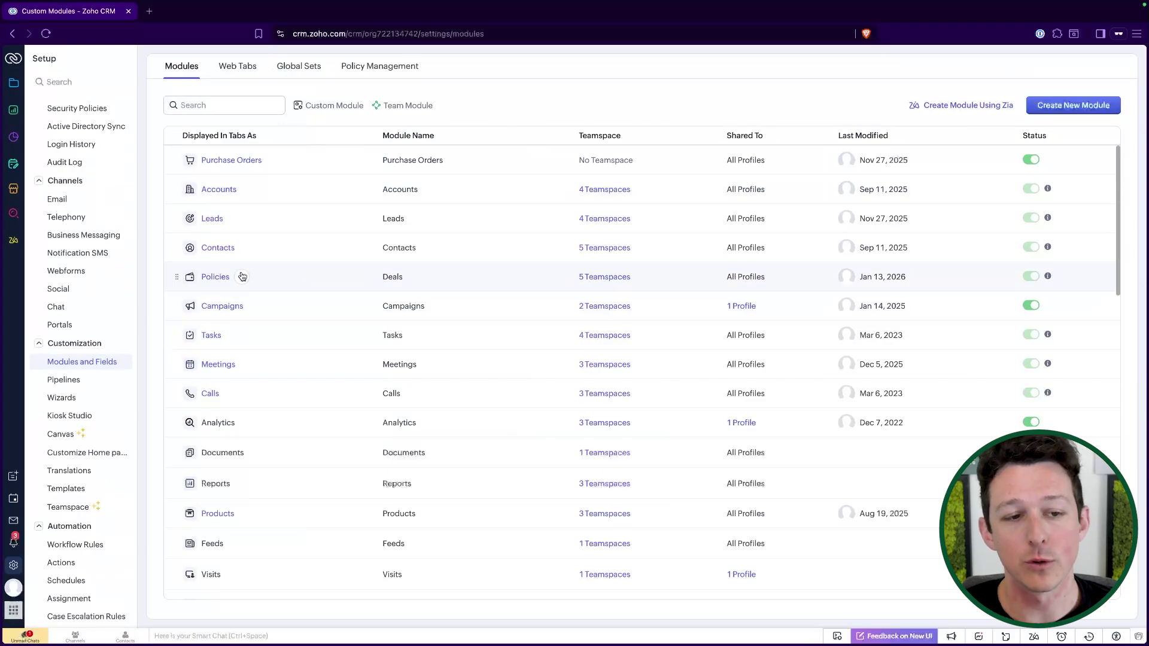
- Rename the Policies module to Deals with singular Deal and save
left_click(242, 277)
left_click(278, 299)
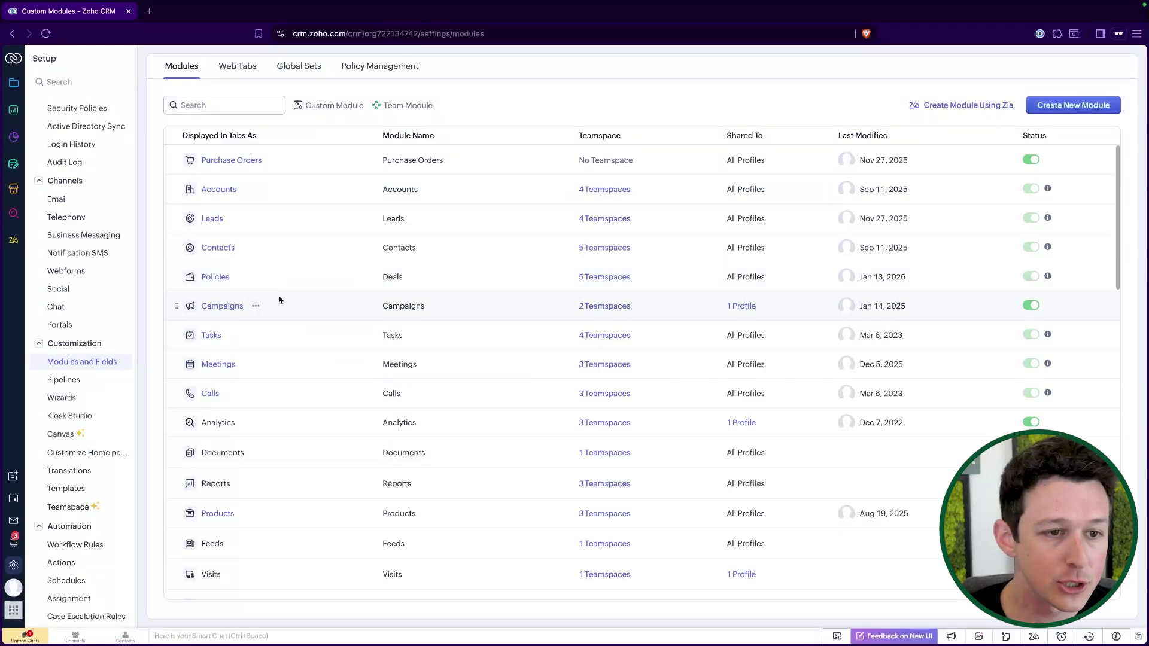
type("Deals")
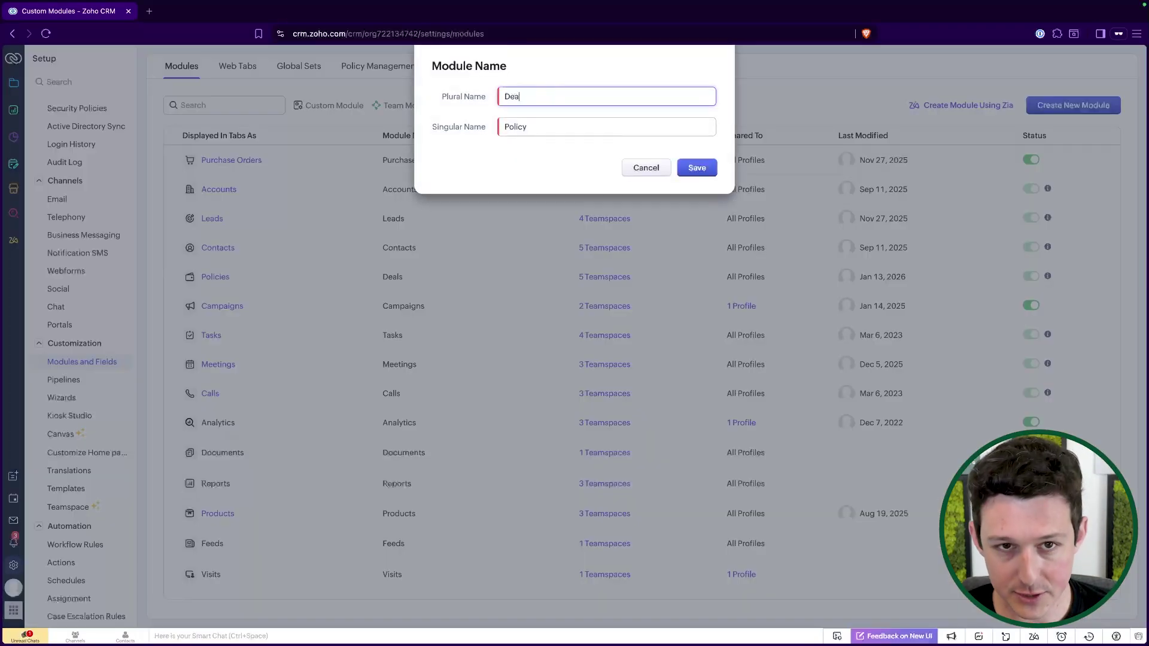
key("Tab")
type("Deal")
left_click(694, 167)
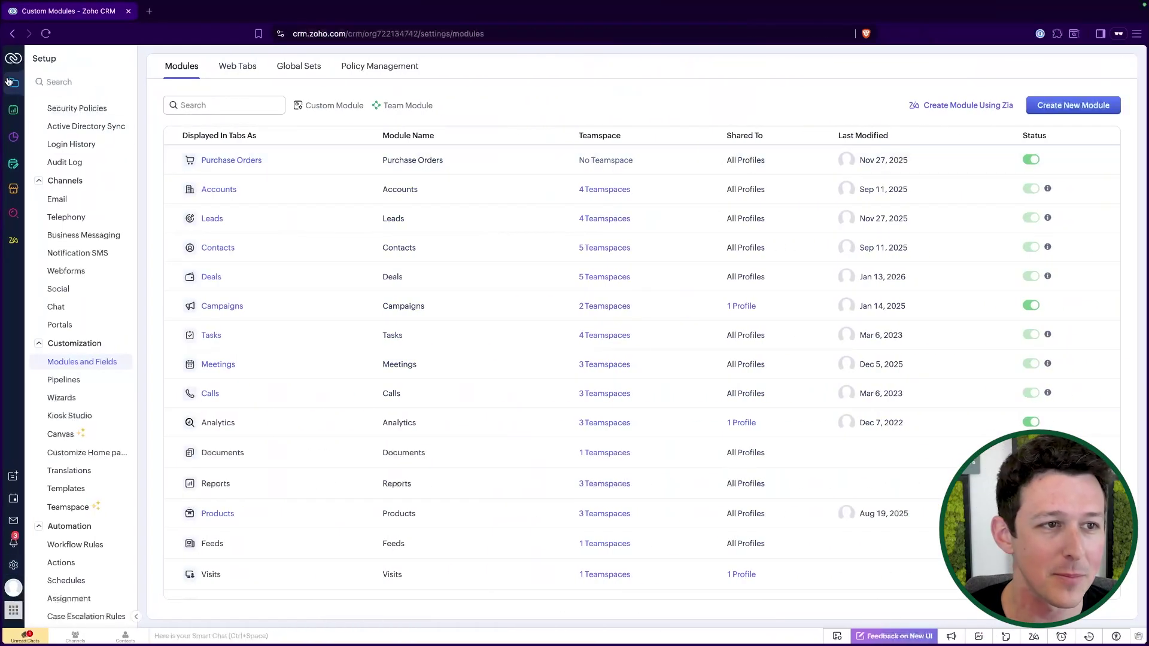
- Open the Migration DemoOpportunity deal from Deals and inspect its 20% Probability (%) field
left_click(10, 82)
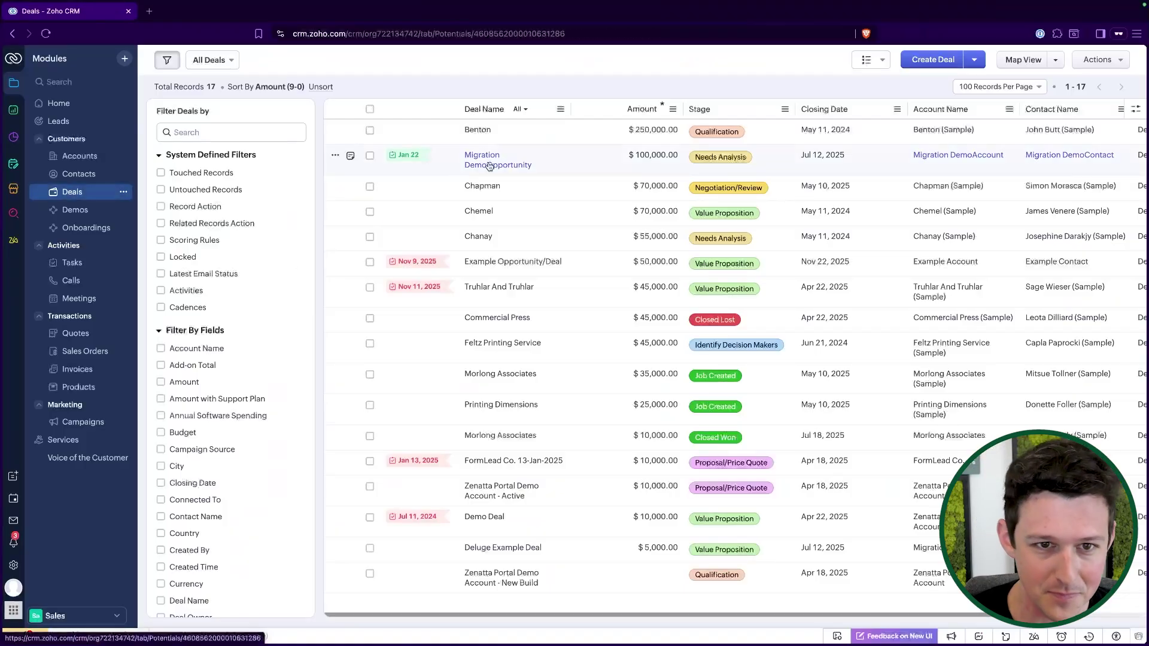
left_click(490, 165)
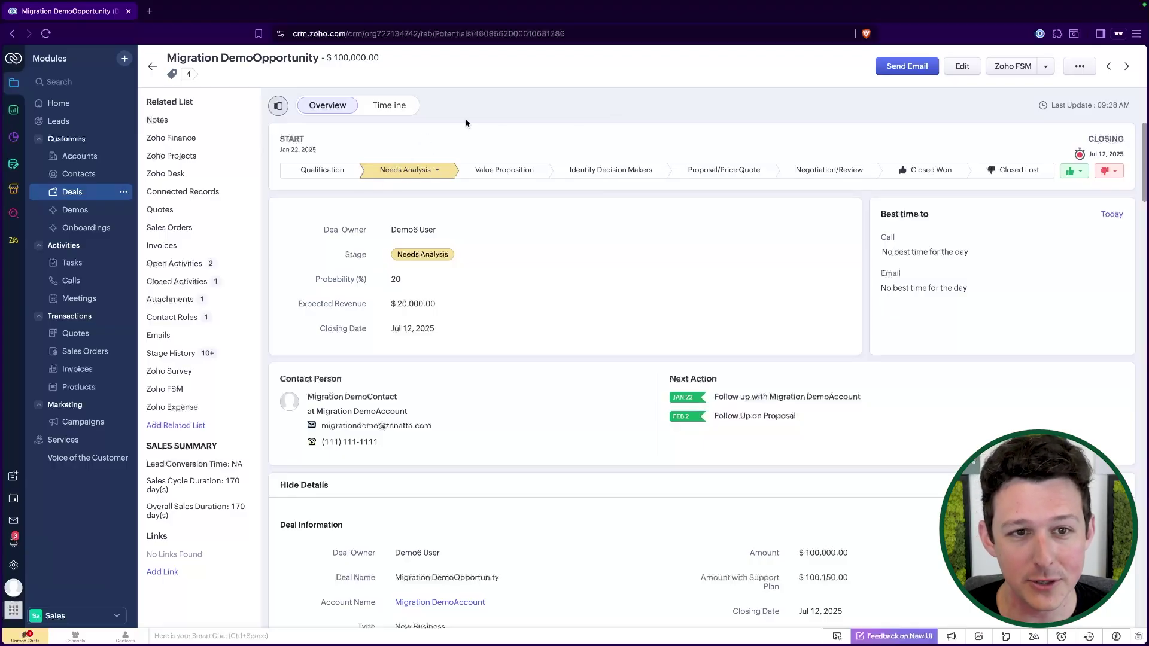
left_click(396, 278)
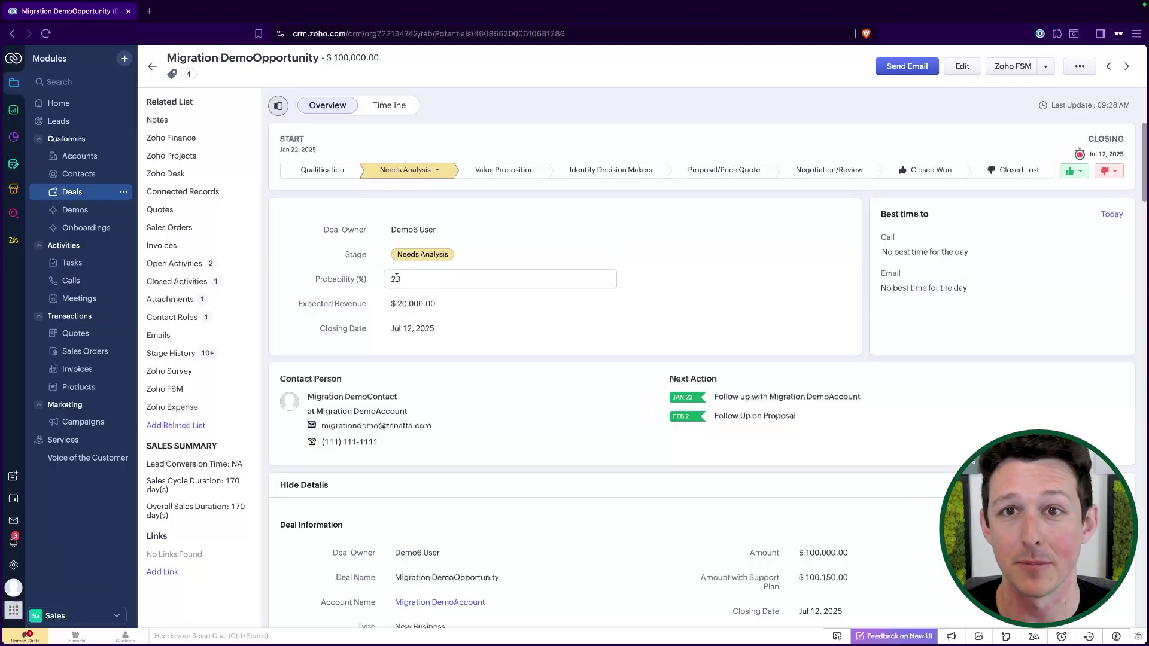